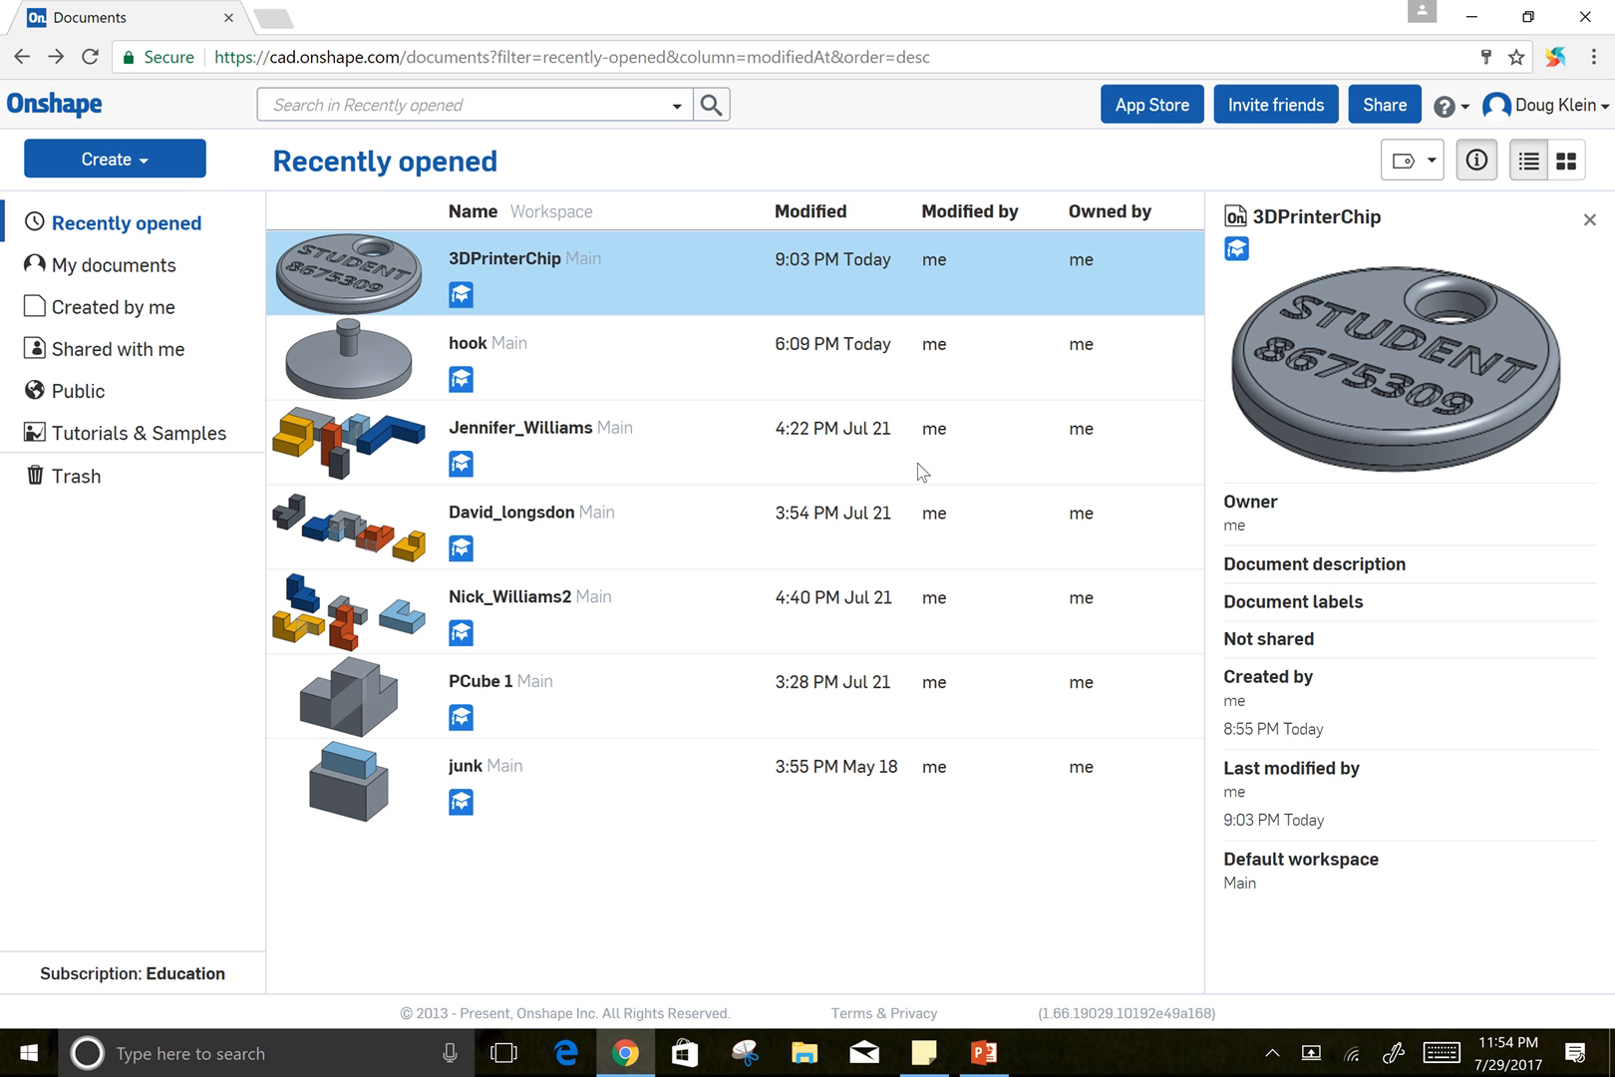
Create a new private document named Chip
{"action": "left_click", "coordinate": [92, 162]}
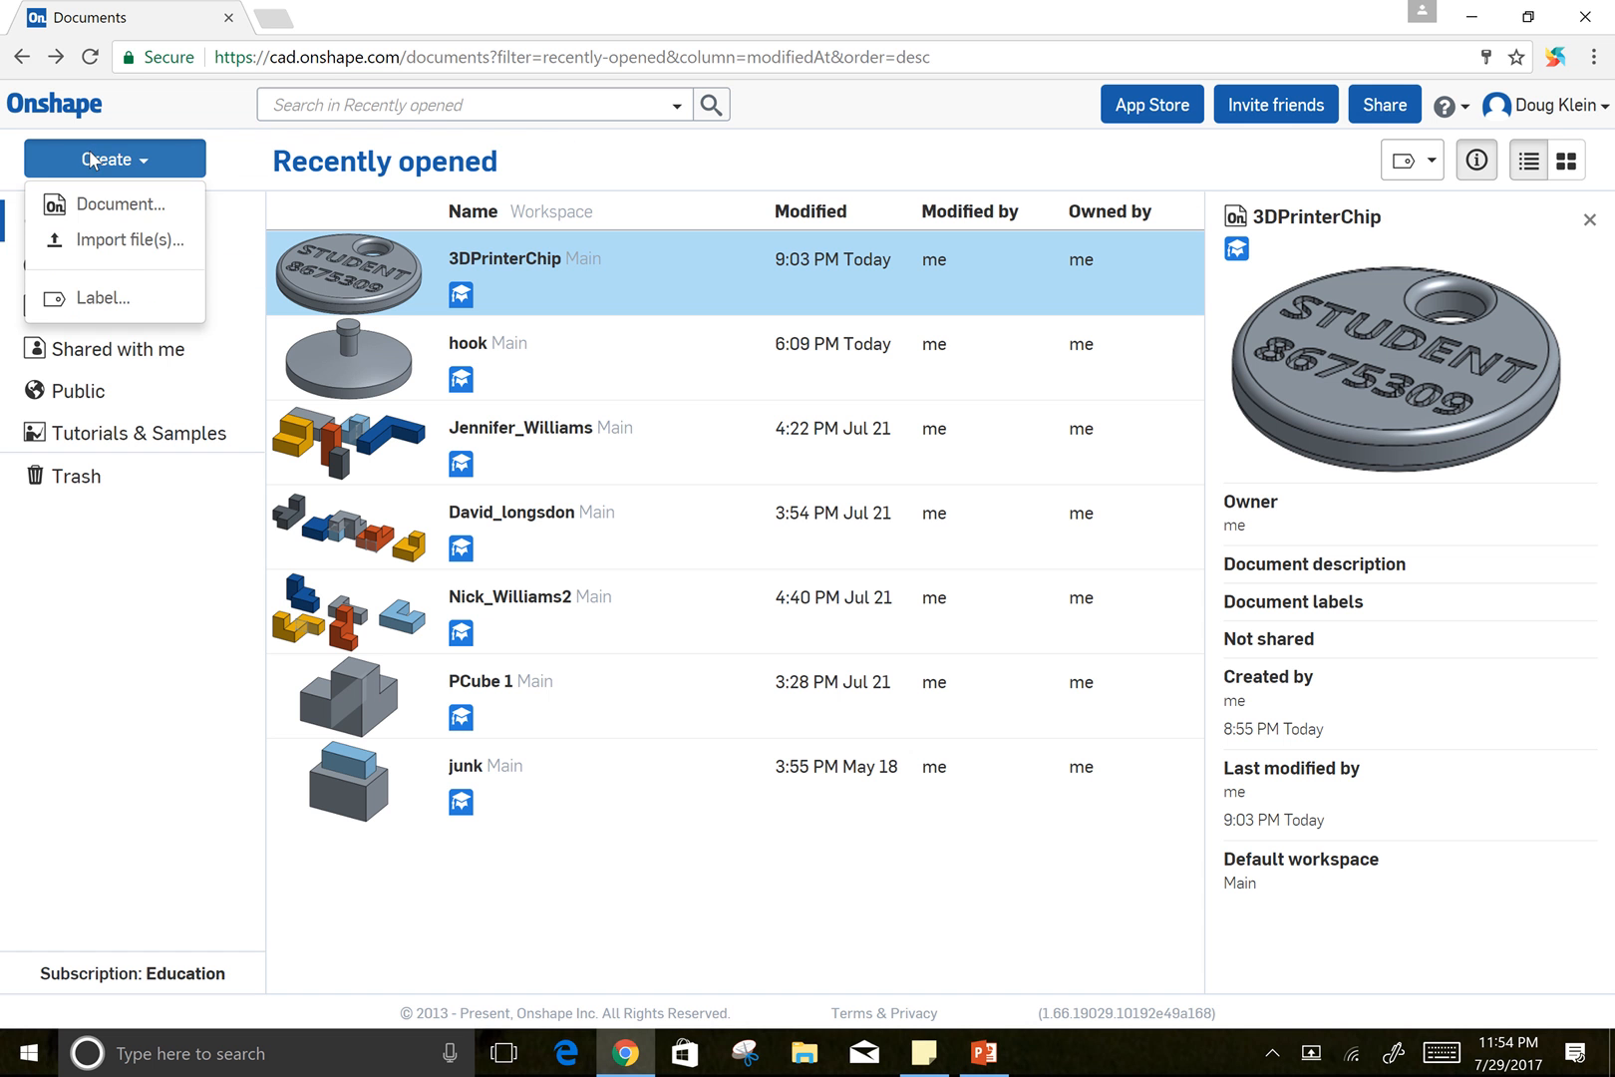
{"action": "left_click", "coordinate": [100, 206]}
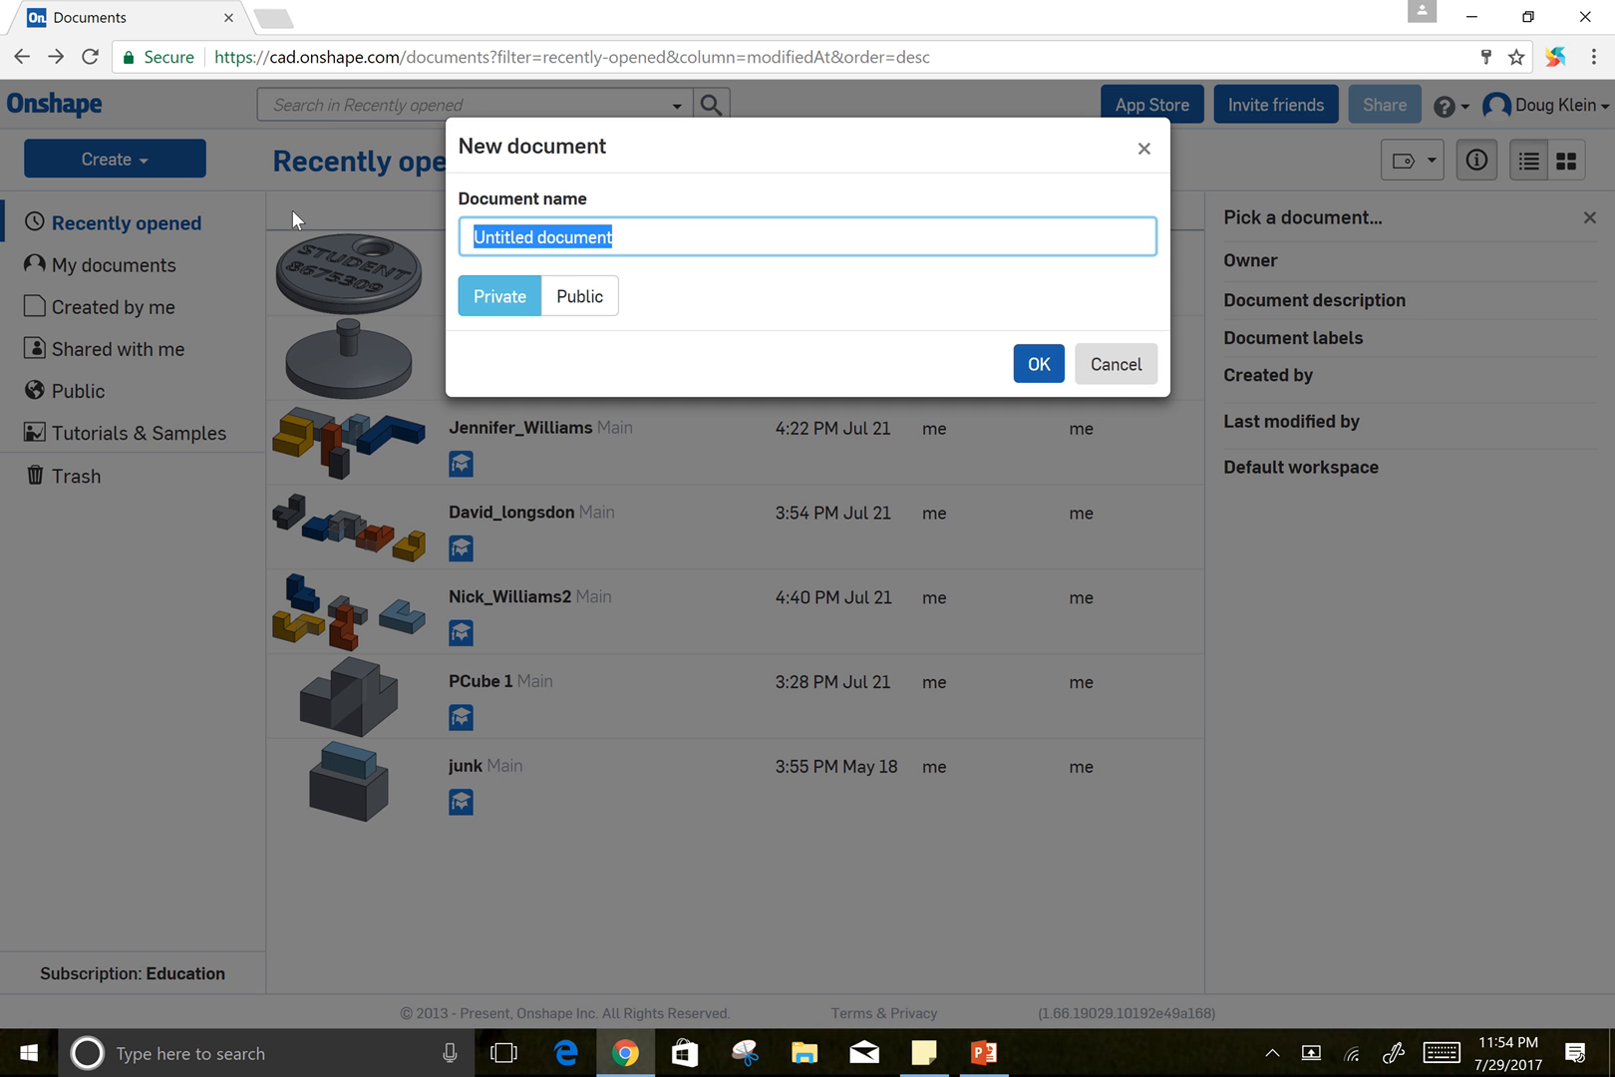
{"action": "type", "text": "Chip"}
{"action": "key", "text": "Return"}
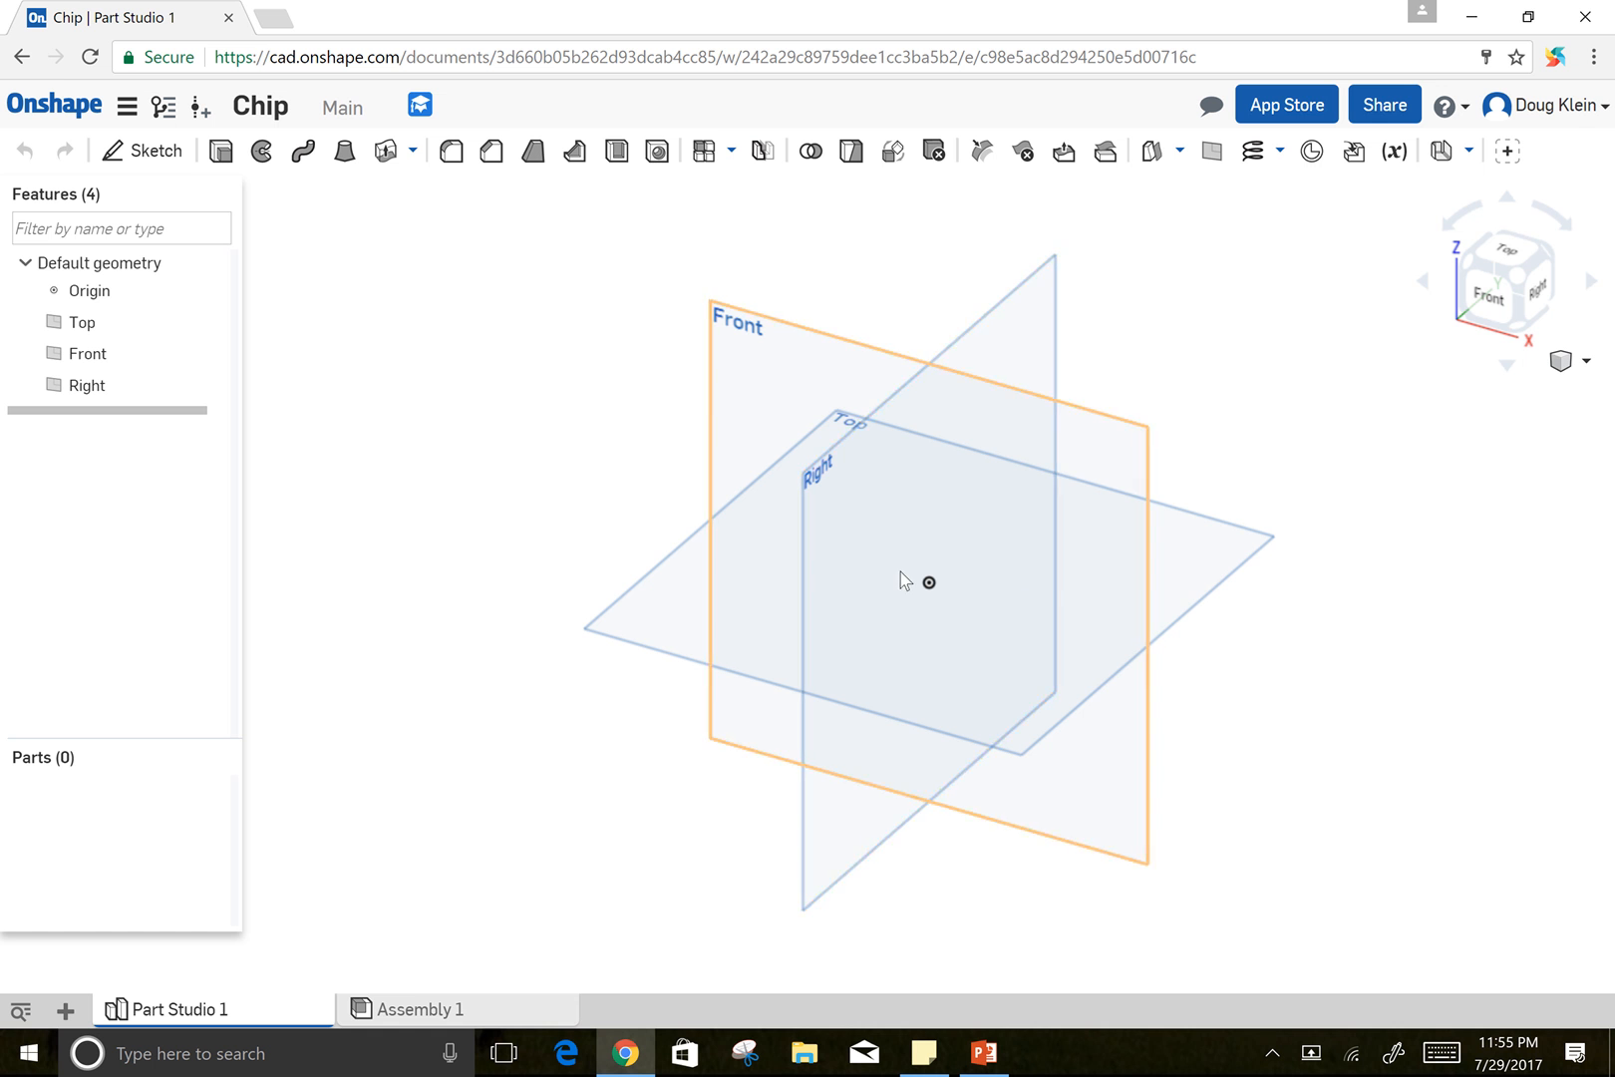
{"action": "mouse_move", "coordinate": [1005, 542]}
{"action": "right_mouse_down"}
{"action": "mouse_move", "coordinate": [944, 516]}
{"action": "mouse_move", "coordinate": [987, 546]}
{"action": "right_mouse_up"}
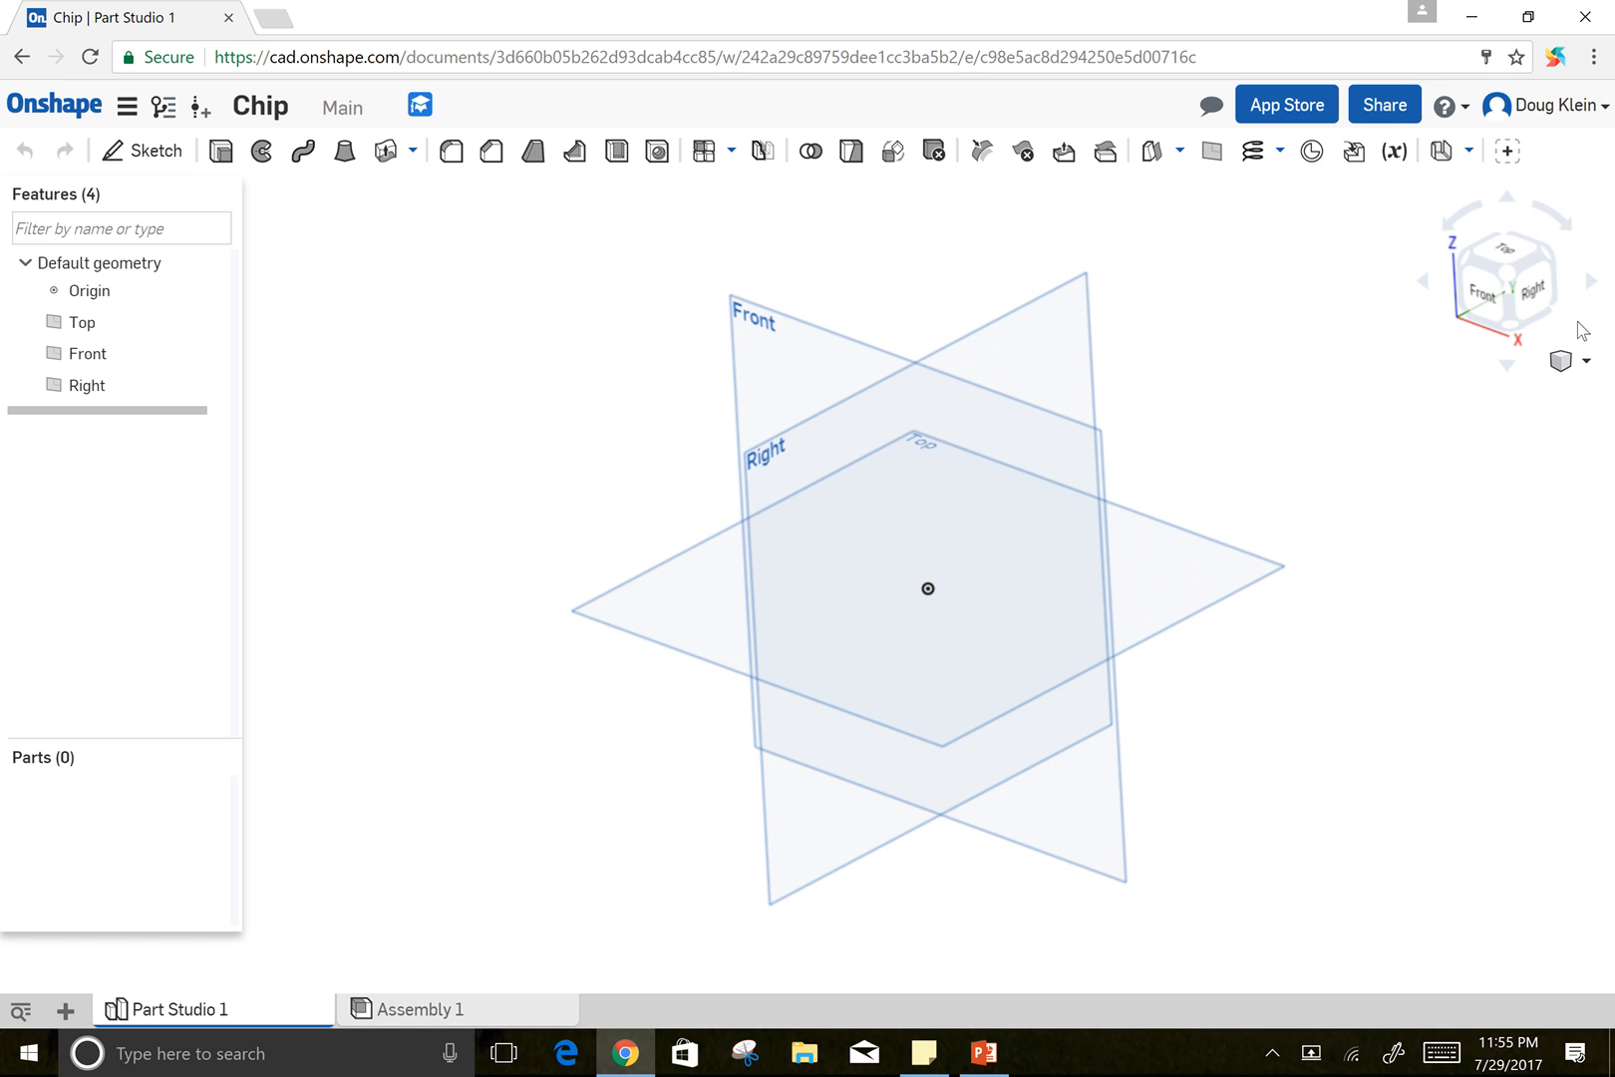
{"action": "left_click", "coordinate": [1503, 282]}
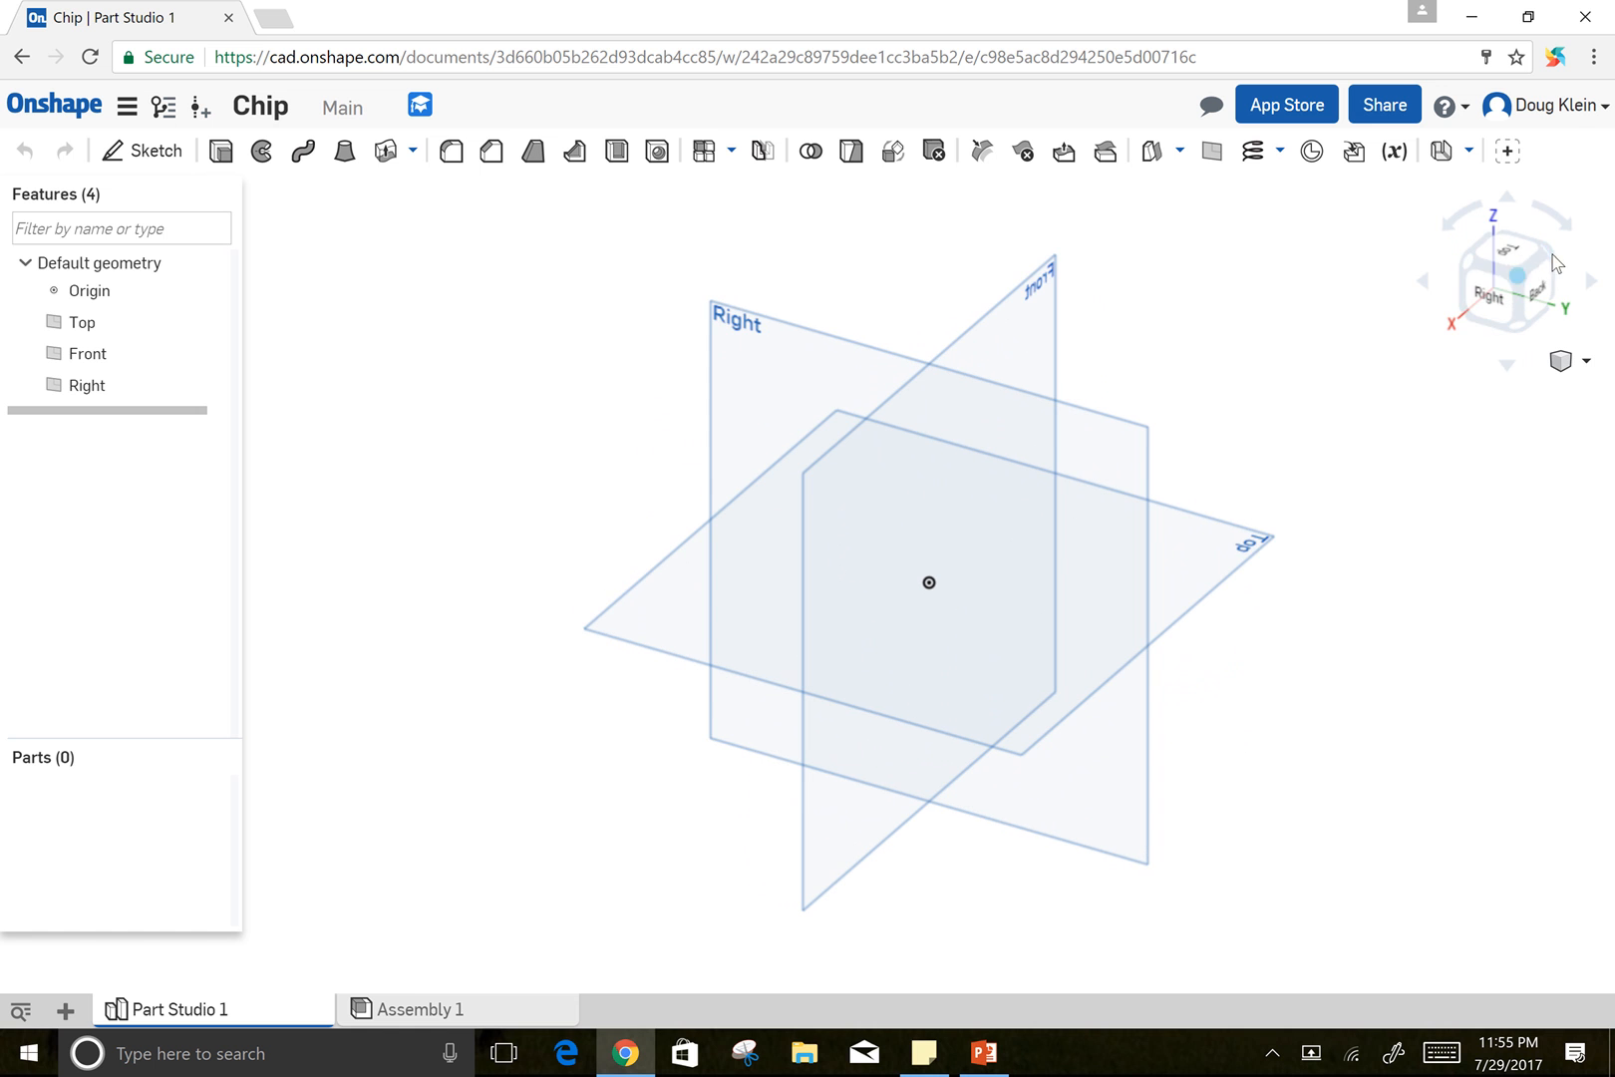
{"action": "left_click", "coordinate": [1488, 281]}
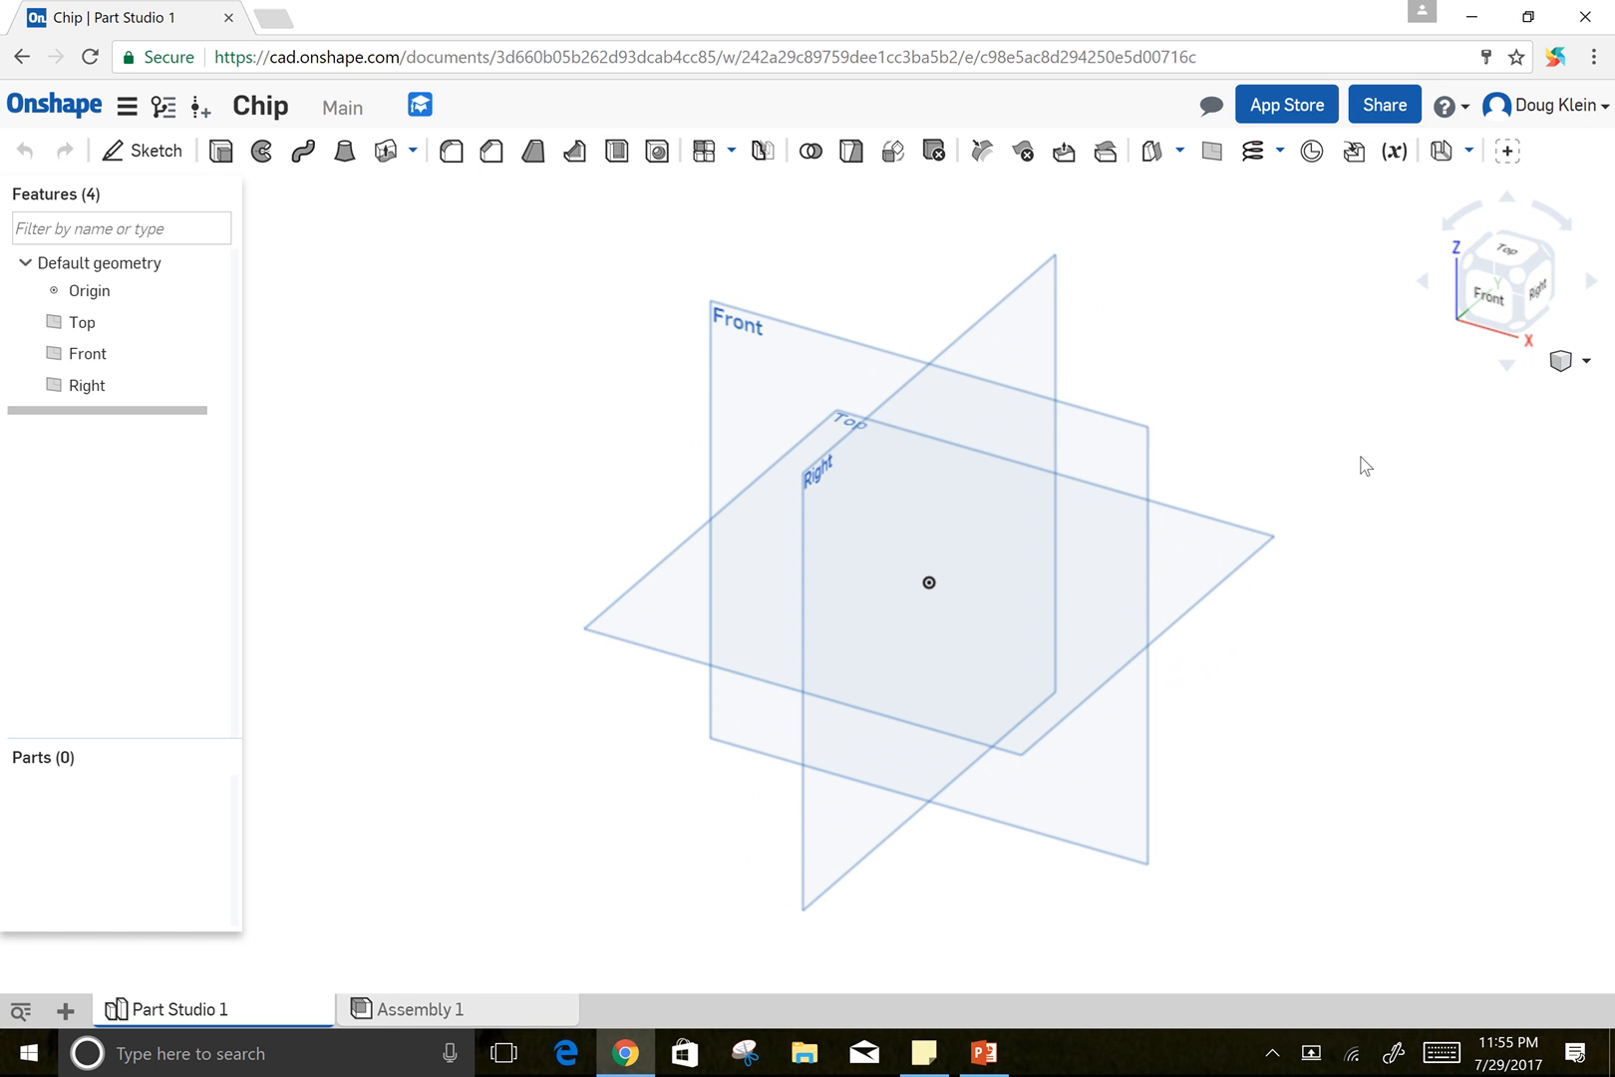
{"action": "mouse_move", "coordinate": [1323, 558]}
{"action": "right_mouse_down"}
{"action": "mouse_move", "coordinate": [1300, 535]}
{"action": "mouse_move", "coordinate": [1269, 551]}
{"action": "mouse_move", "coordinate": [1306, 574]}
{"action": "right_mouse_up"}
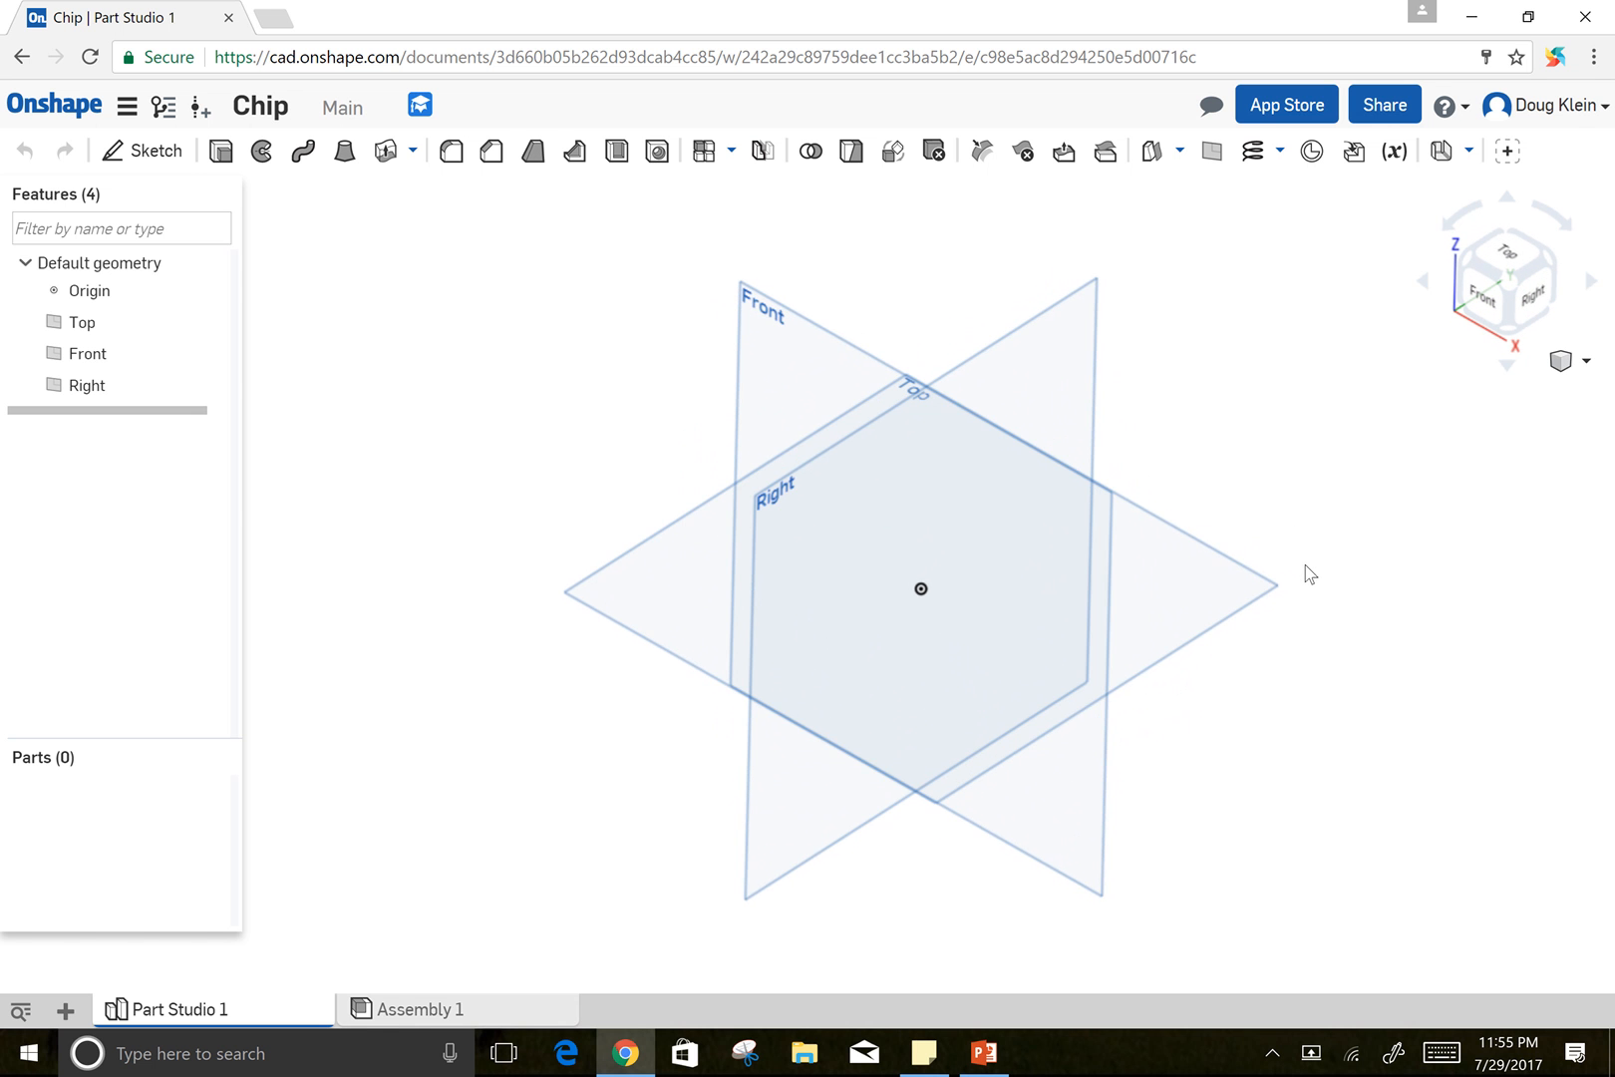
{"action": "mouse_move", "coordinate": [1301, 570]}
{"action": "middle_mouse_down"}
{"action": "mouse_move", "coordinate": [1093, 533]}
{"action": "mouse_move", "coordinate": [1289, 585]}
{"action": "middle_mouse_up"}
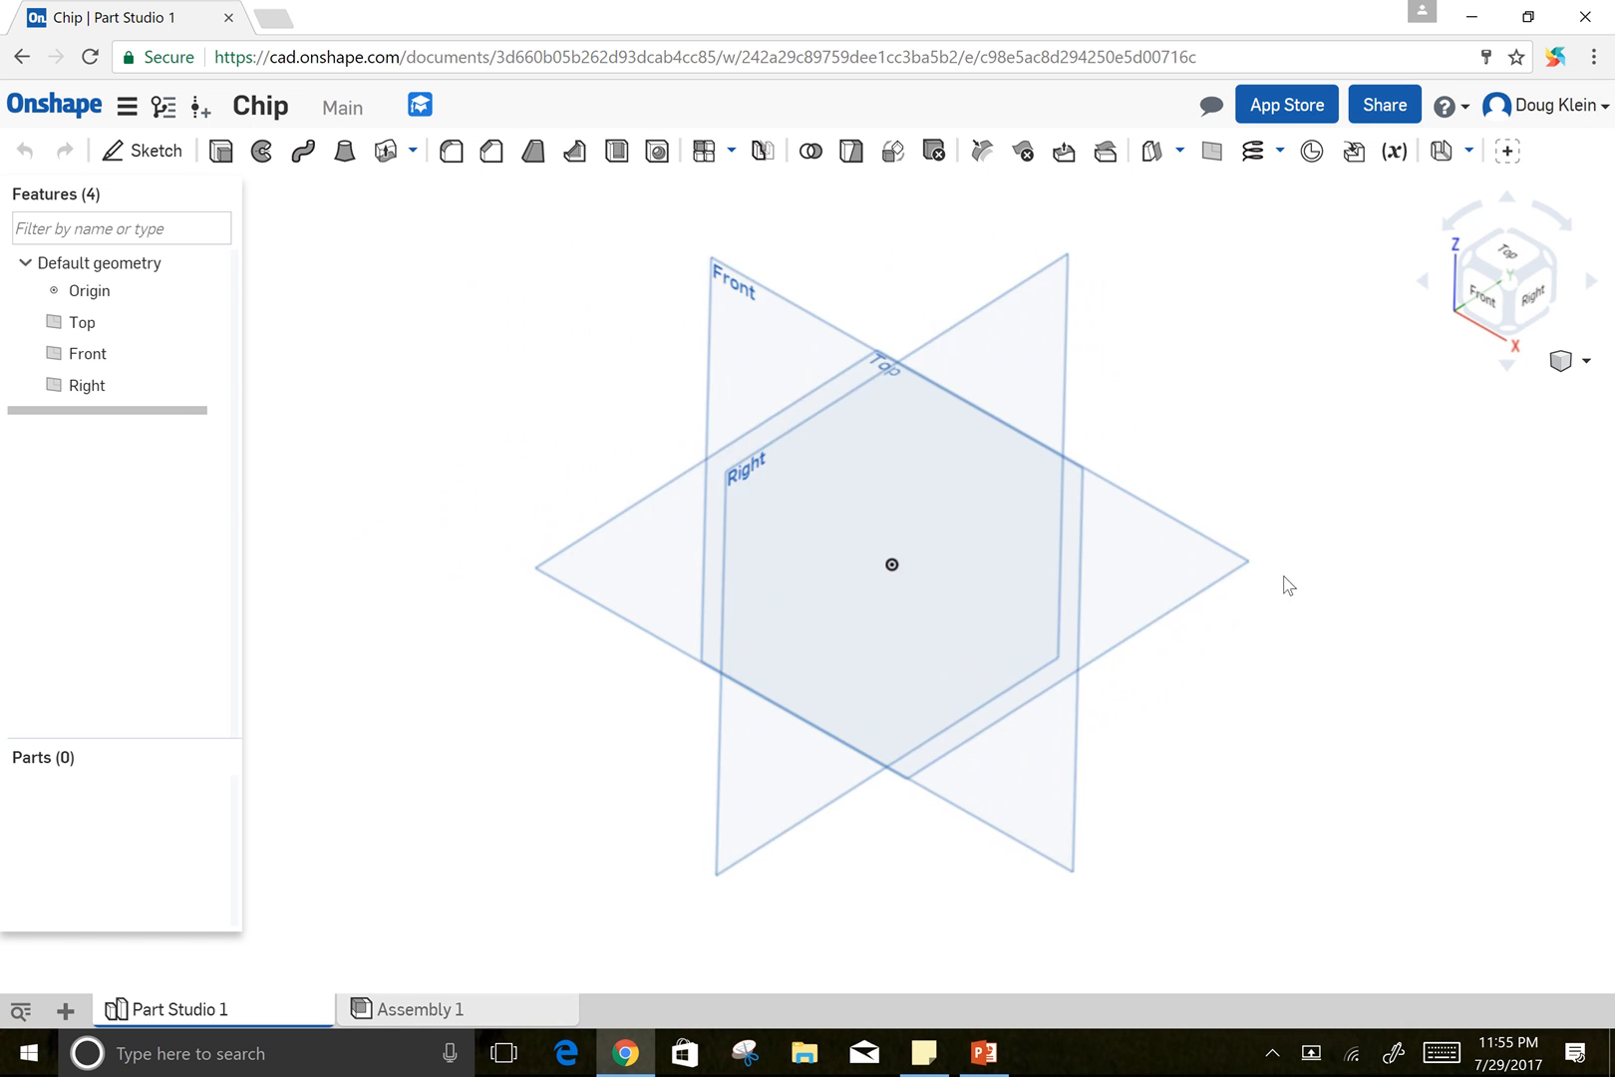
{"action": "left_click", "coordinate": [1511, 285]}
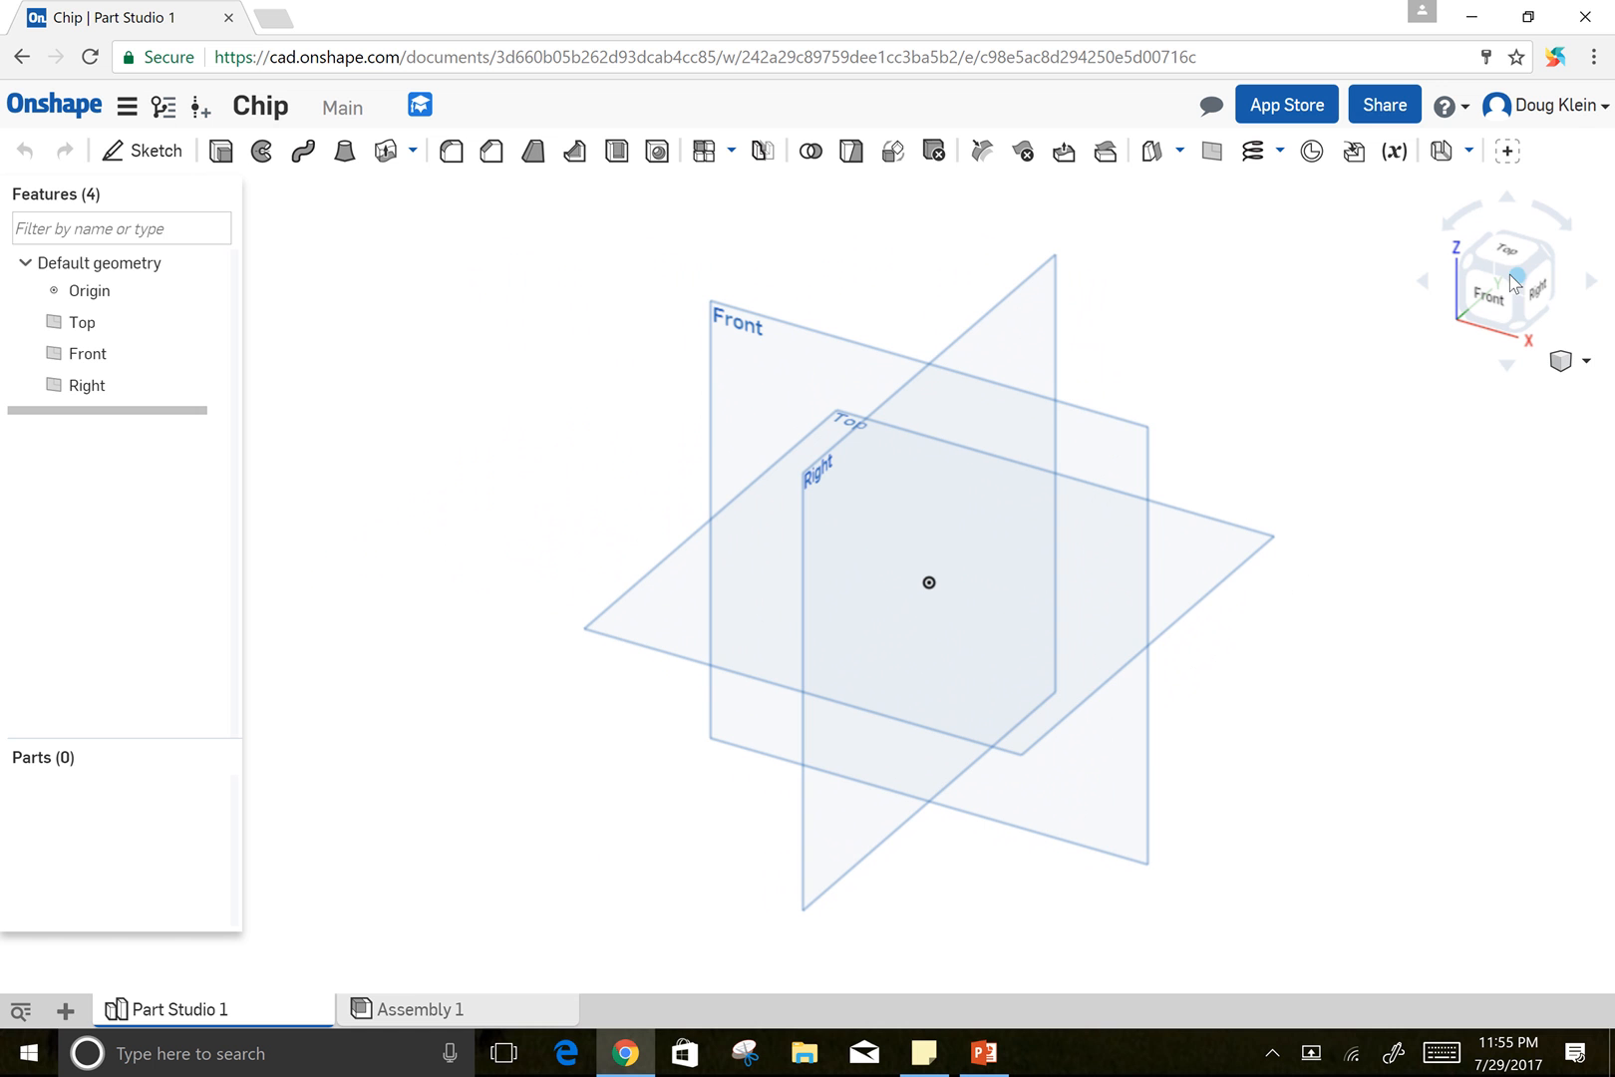
Start a sketch on the Top plane and draw a center point circle about 2.9 in in diameter at the origin
{"action": "left_click", "coordinate": [146, 158]}
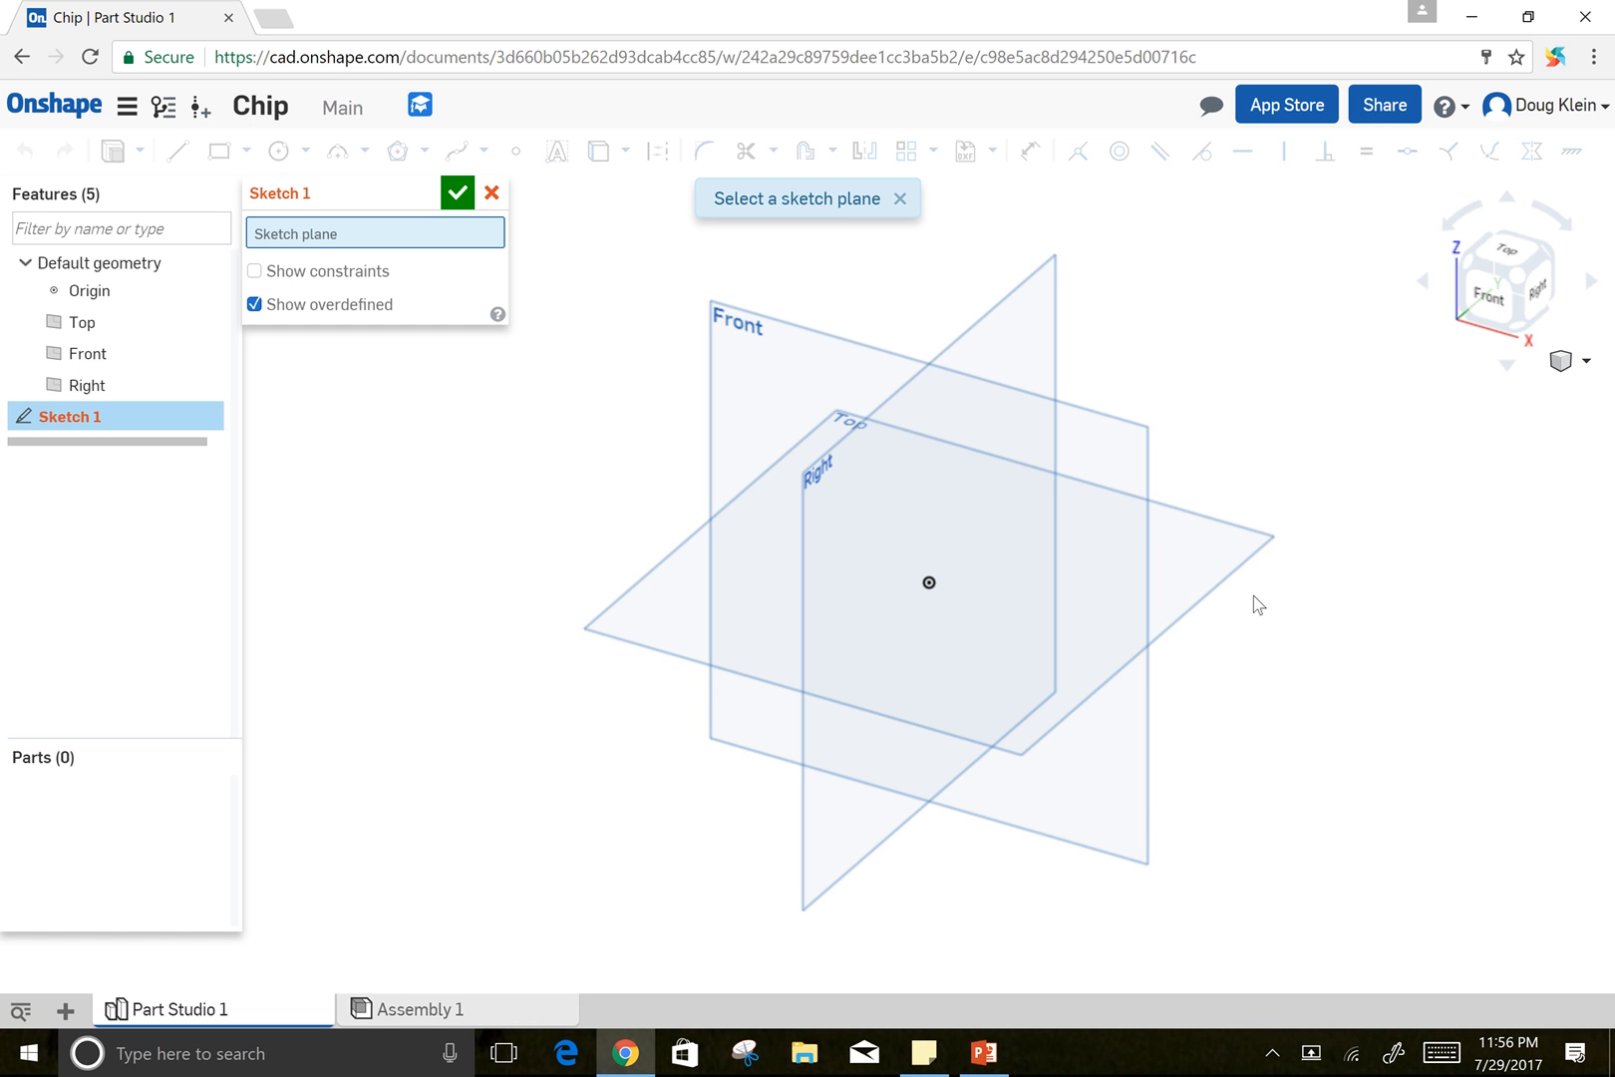
{"action": "left_click", "coordinate": [1261, 551]}
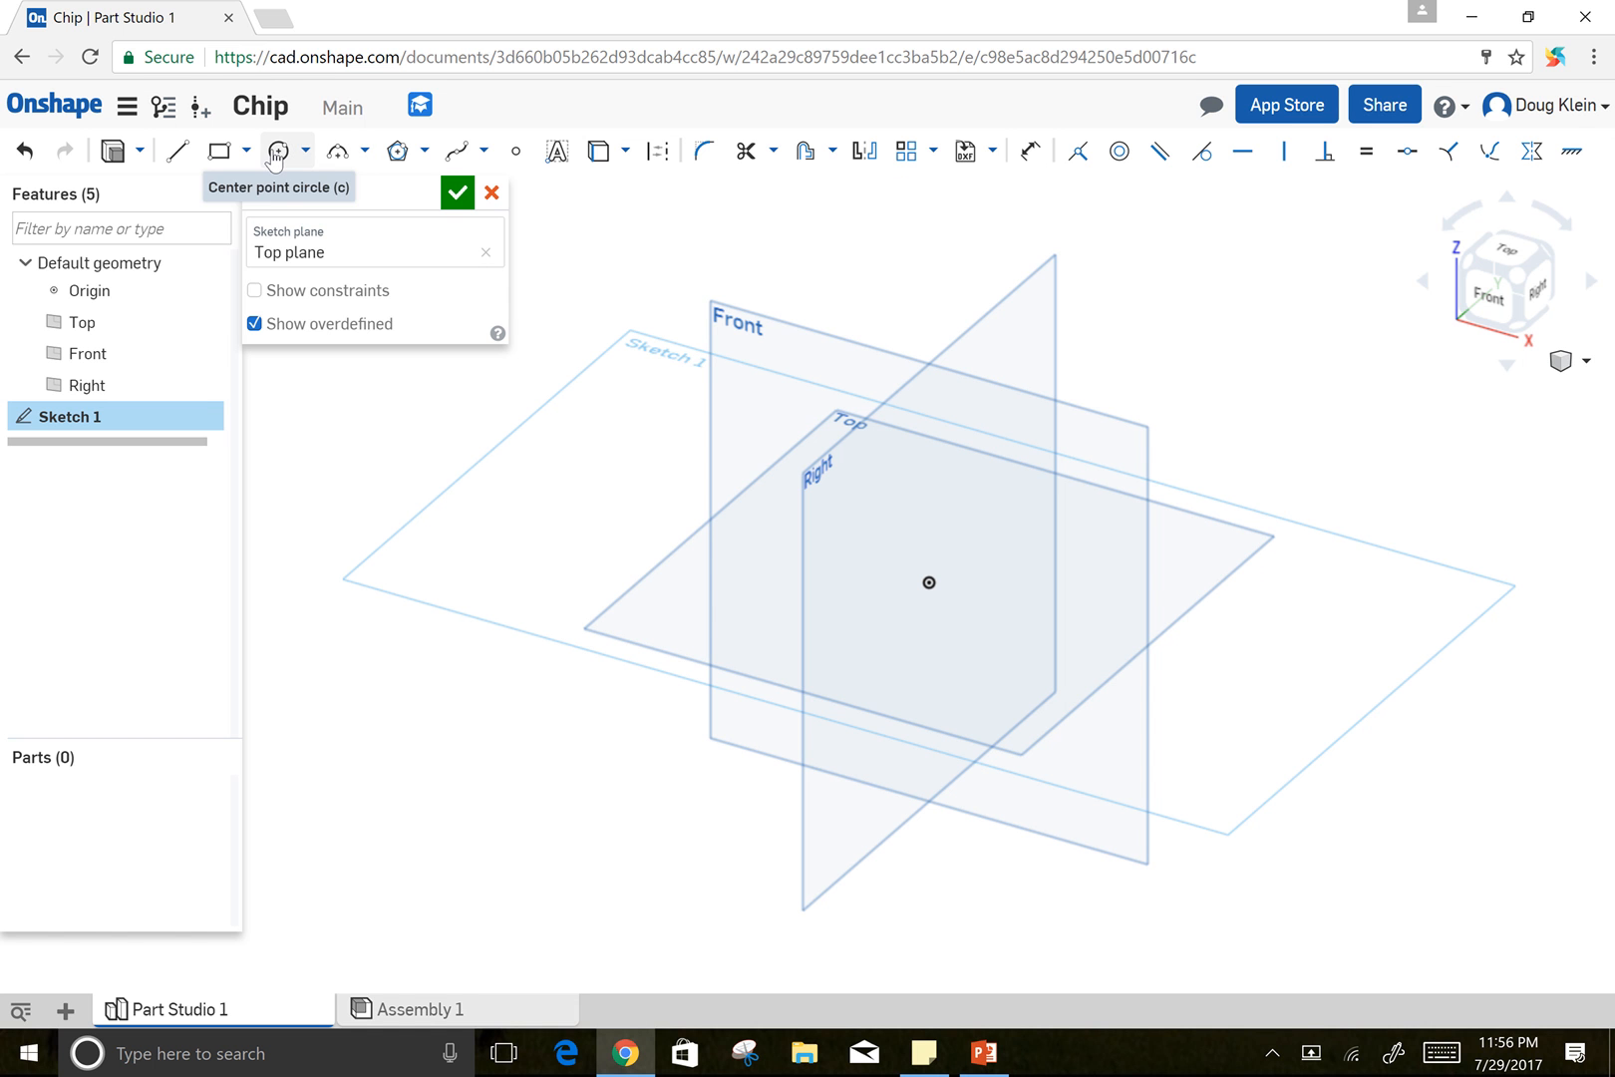
{"action": "left_click", "coordinate": [277, 153]}
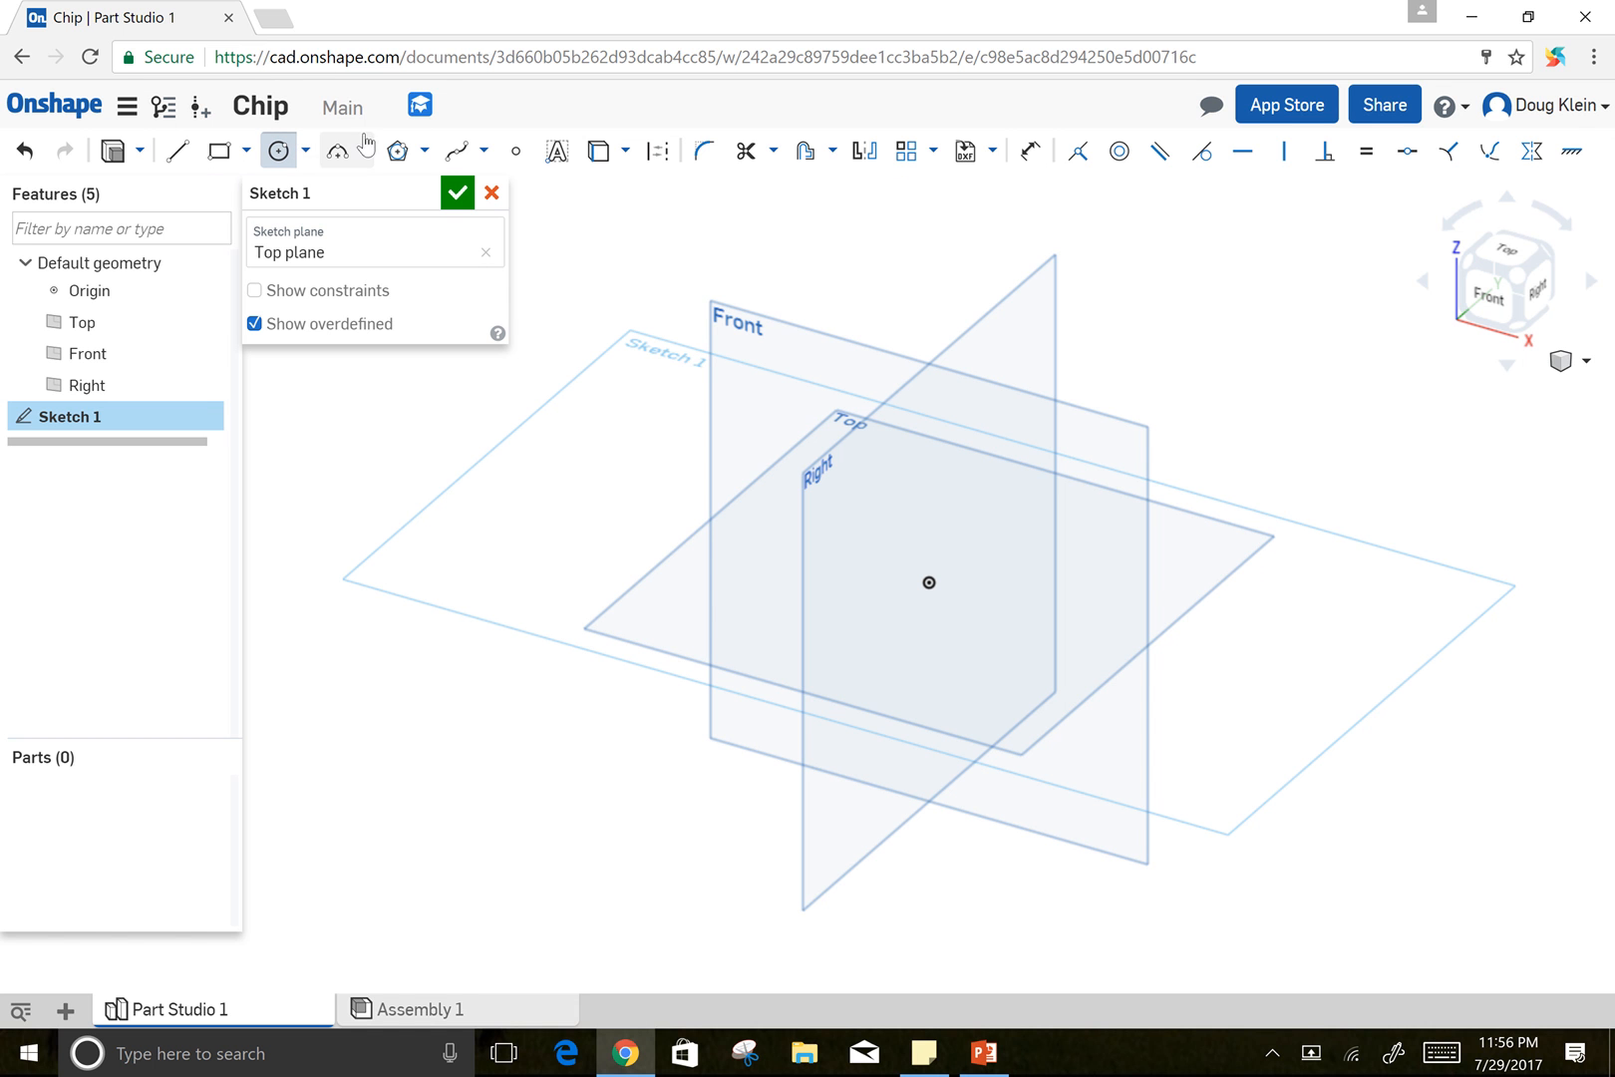
{"action": "left_click", "coordinate": [929, 582]}
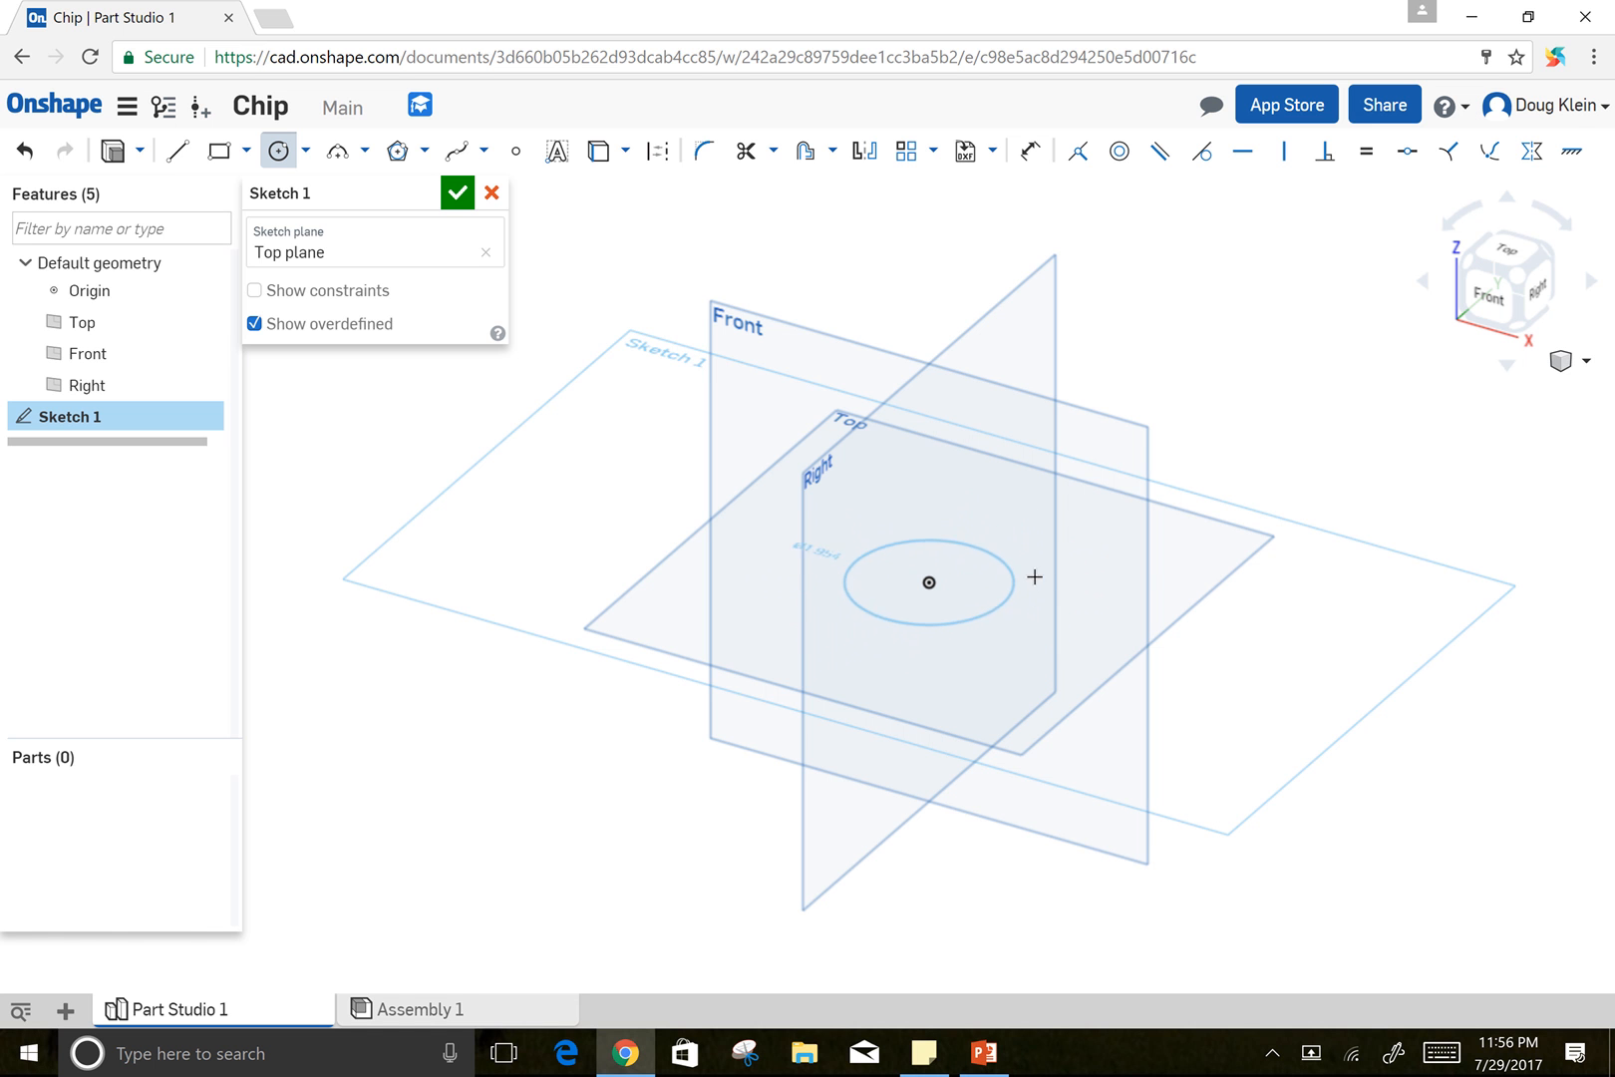
{"action": "left_click", "coordinate": [1059, 569]}
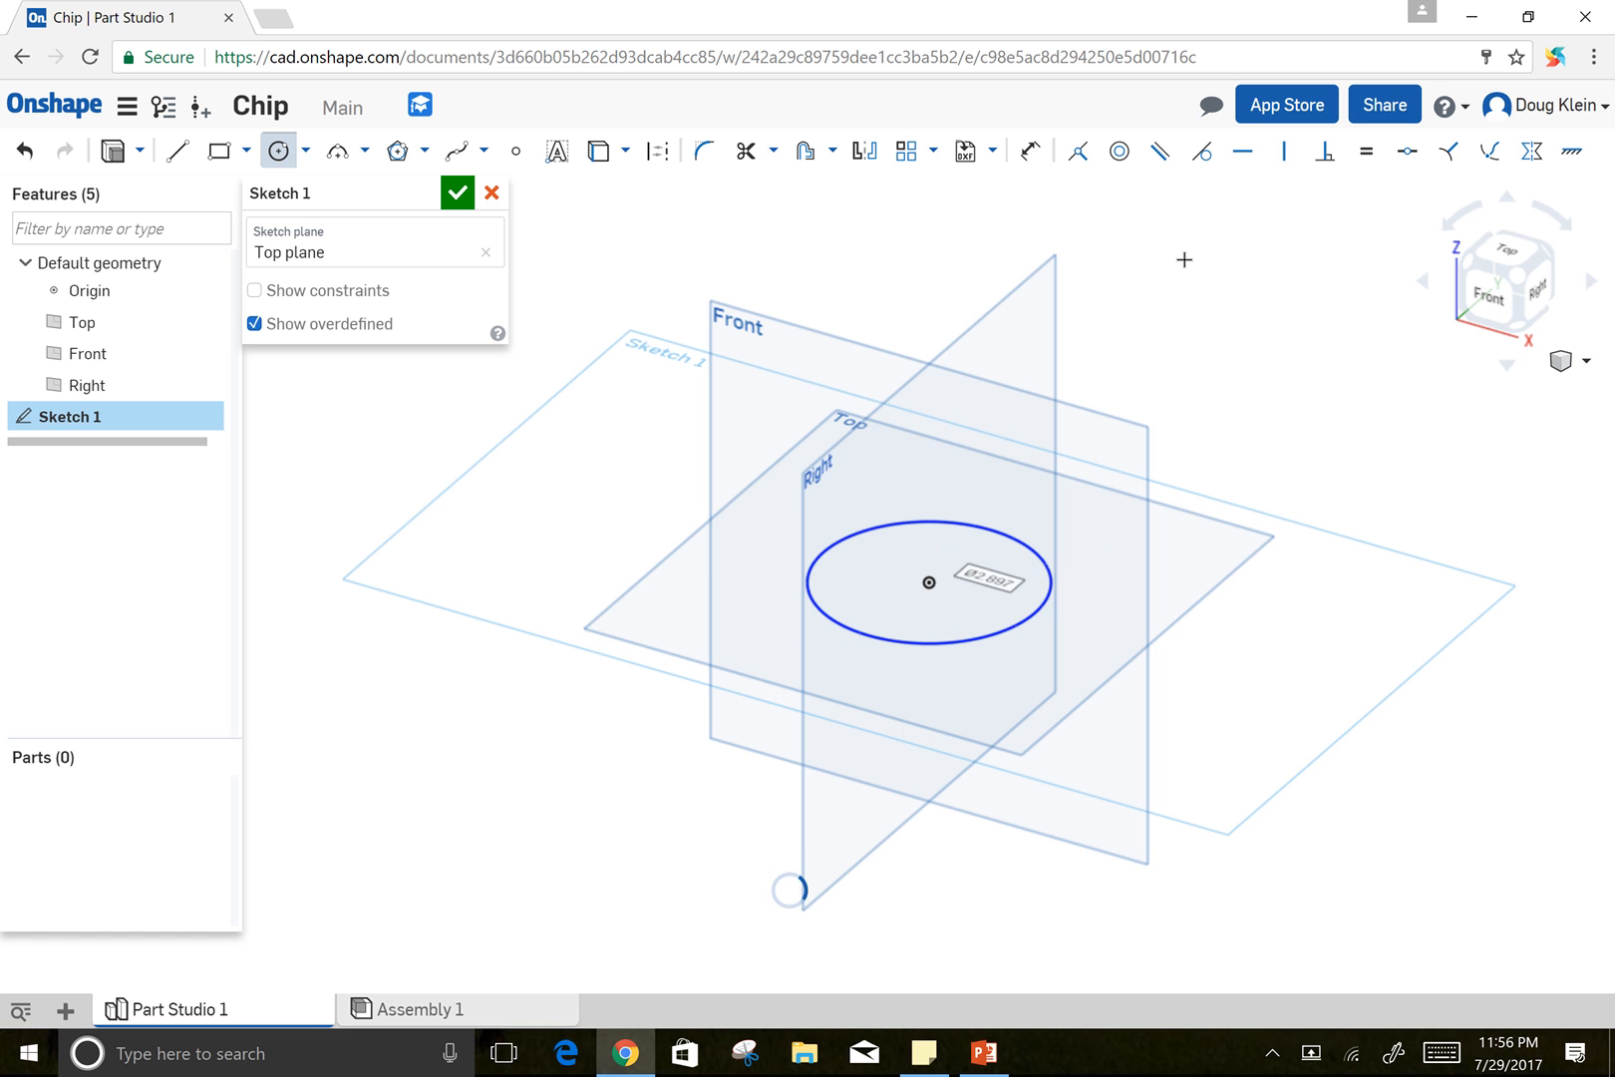
Dimension the circle's diameter to 1.5 in and finish the sketch
{"action": "left_click", "coordinate": [1030, 152]}
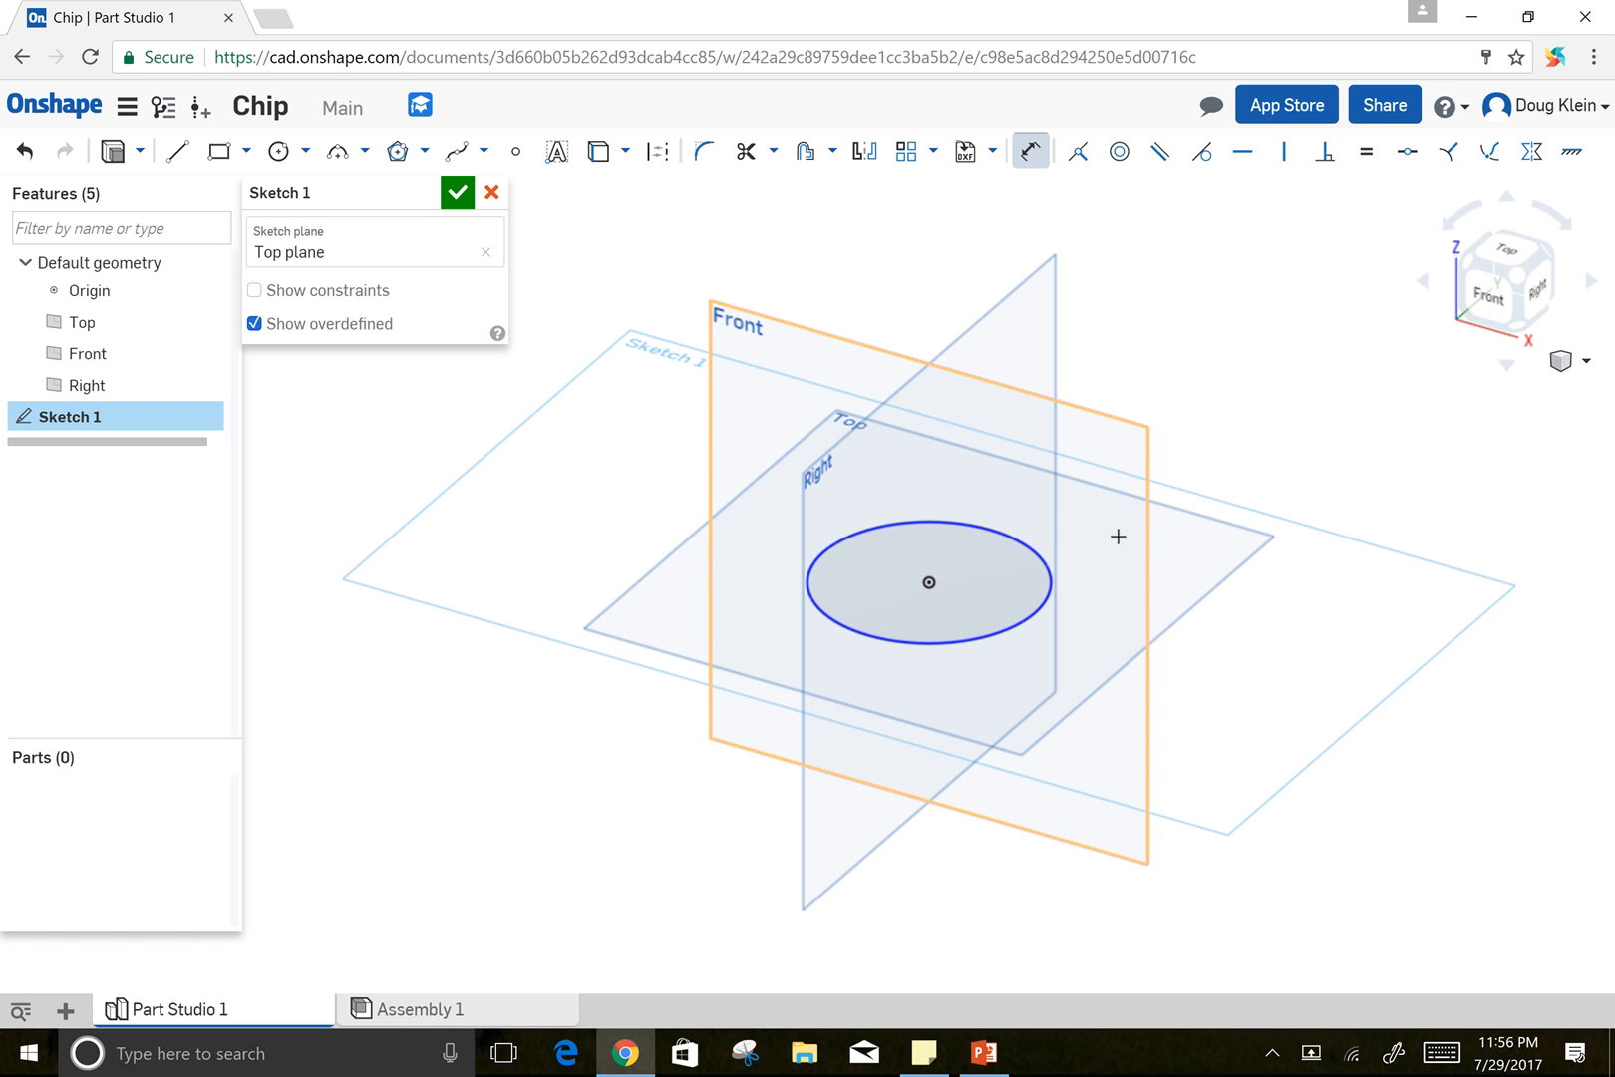
{"action": "left_click", "coordinate": [1041, 552]}
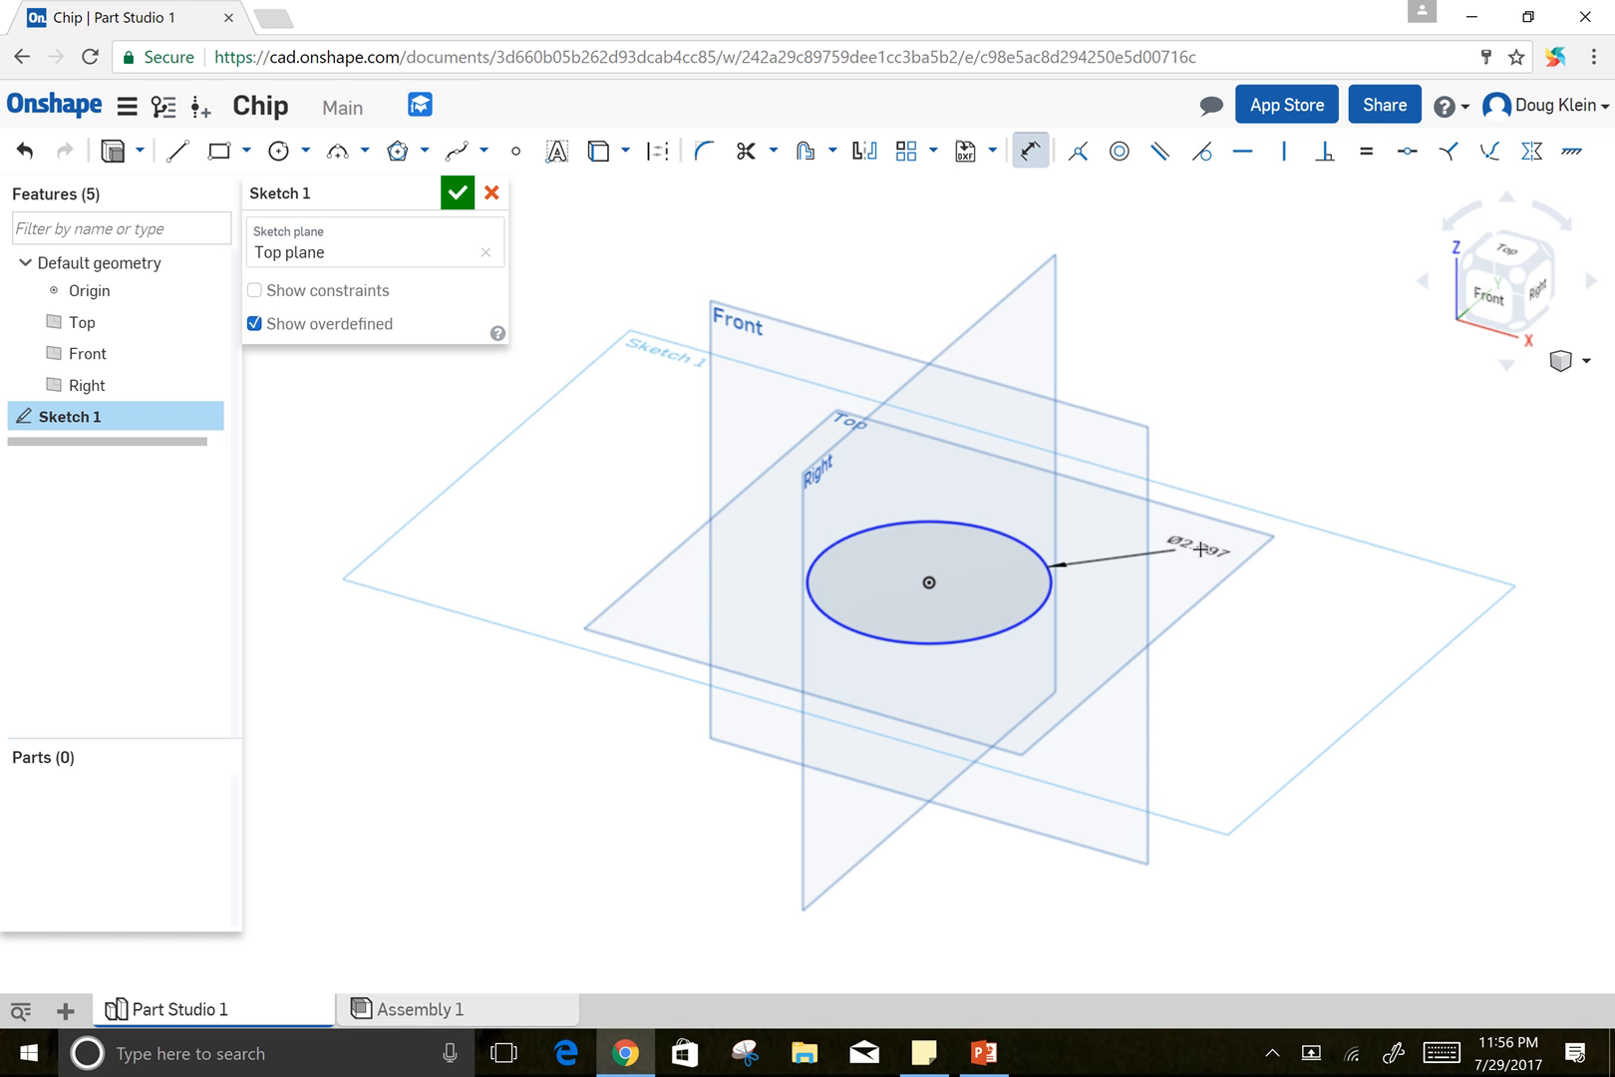
{"action": "left_click", "coordinate": [1194, 556]}
{"action": "type", "text": "1"}
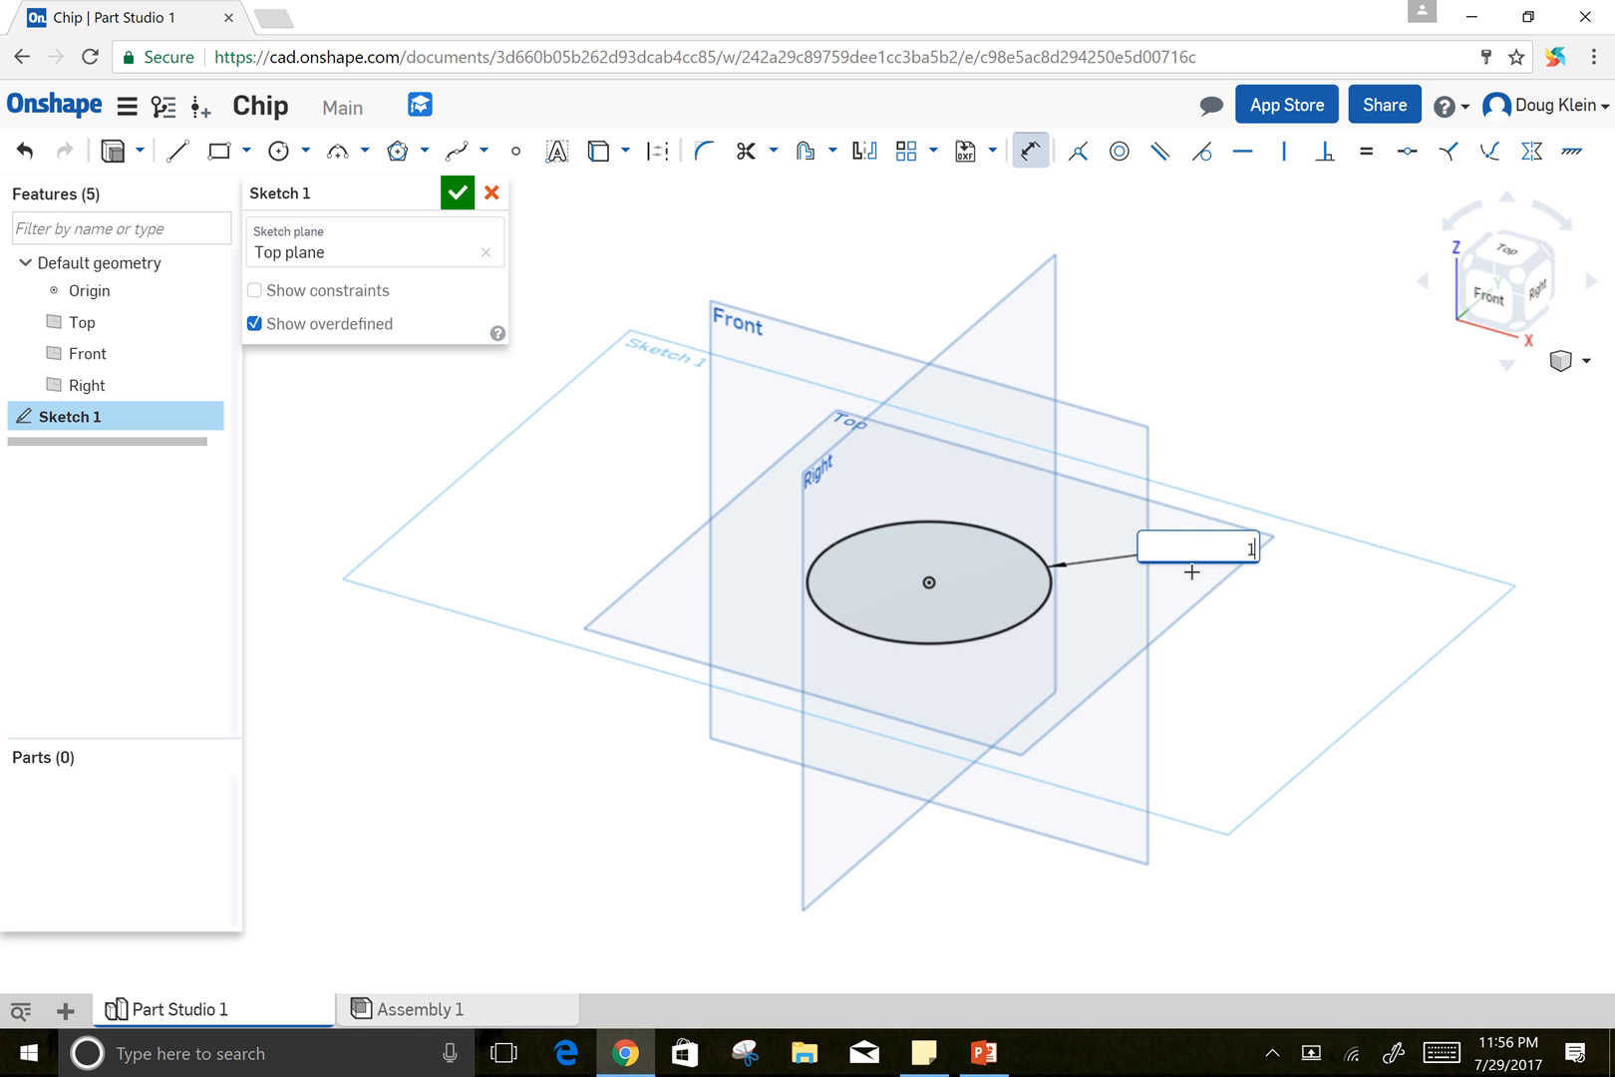
{"action": "type", "text": ".5"}
{"action": "key", "text": "Return"}
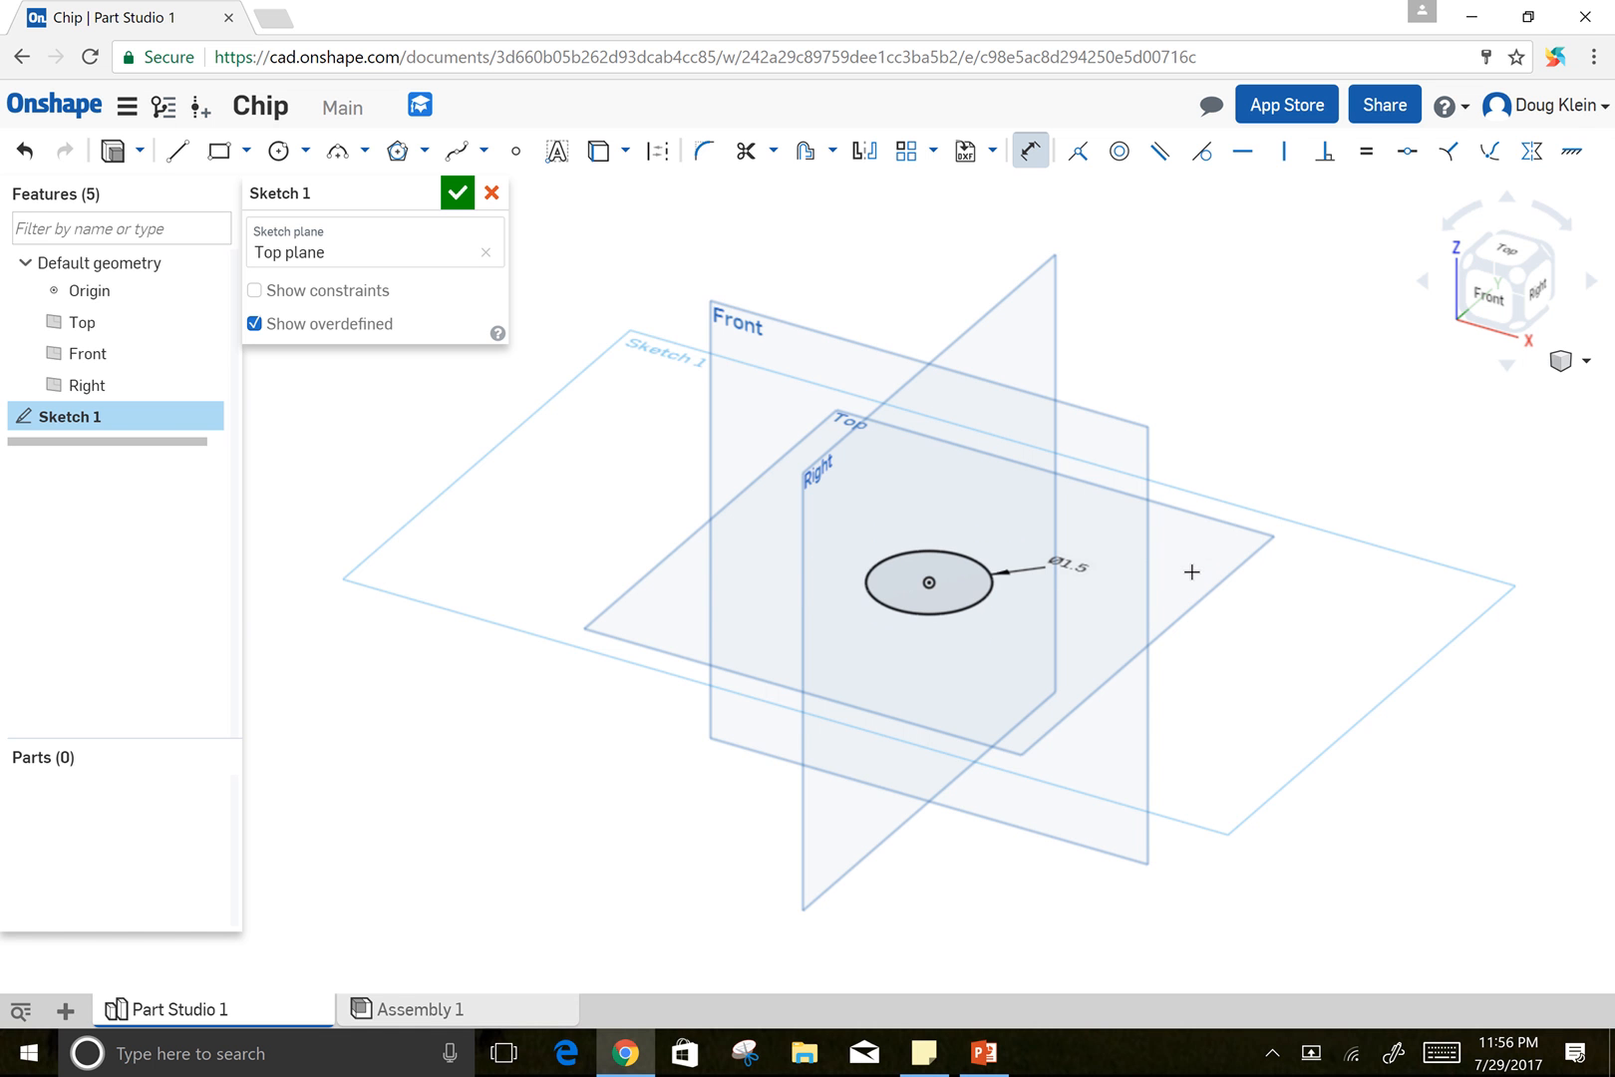
{"action": "scroll", "coordinate": [939, 610], "scroll_direction": "up", "scroll_amount": 4}
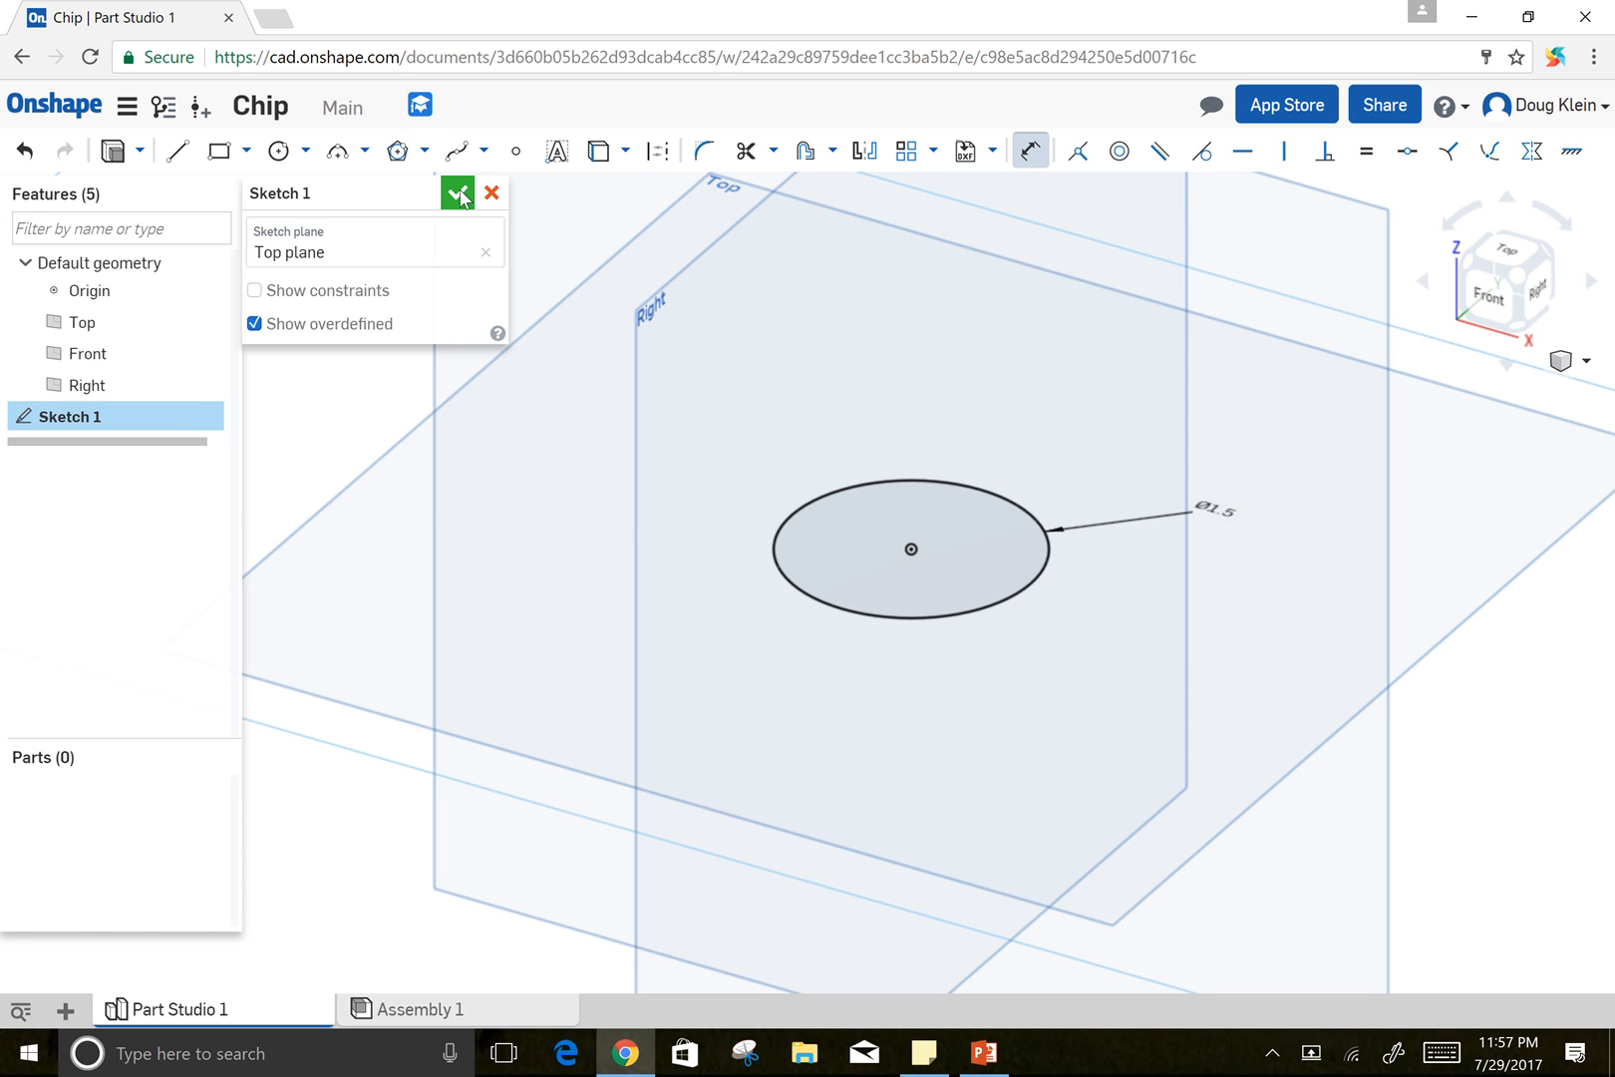
{"action": "left_click", "coordinate": [458, 193]}
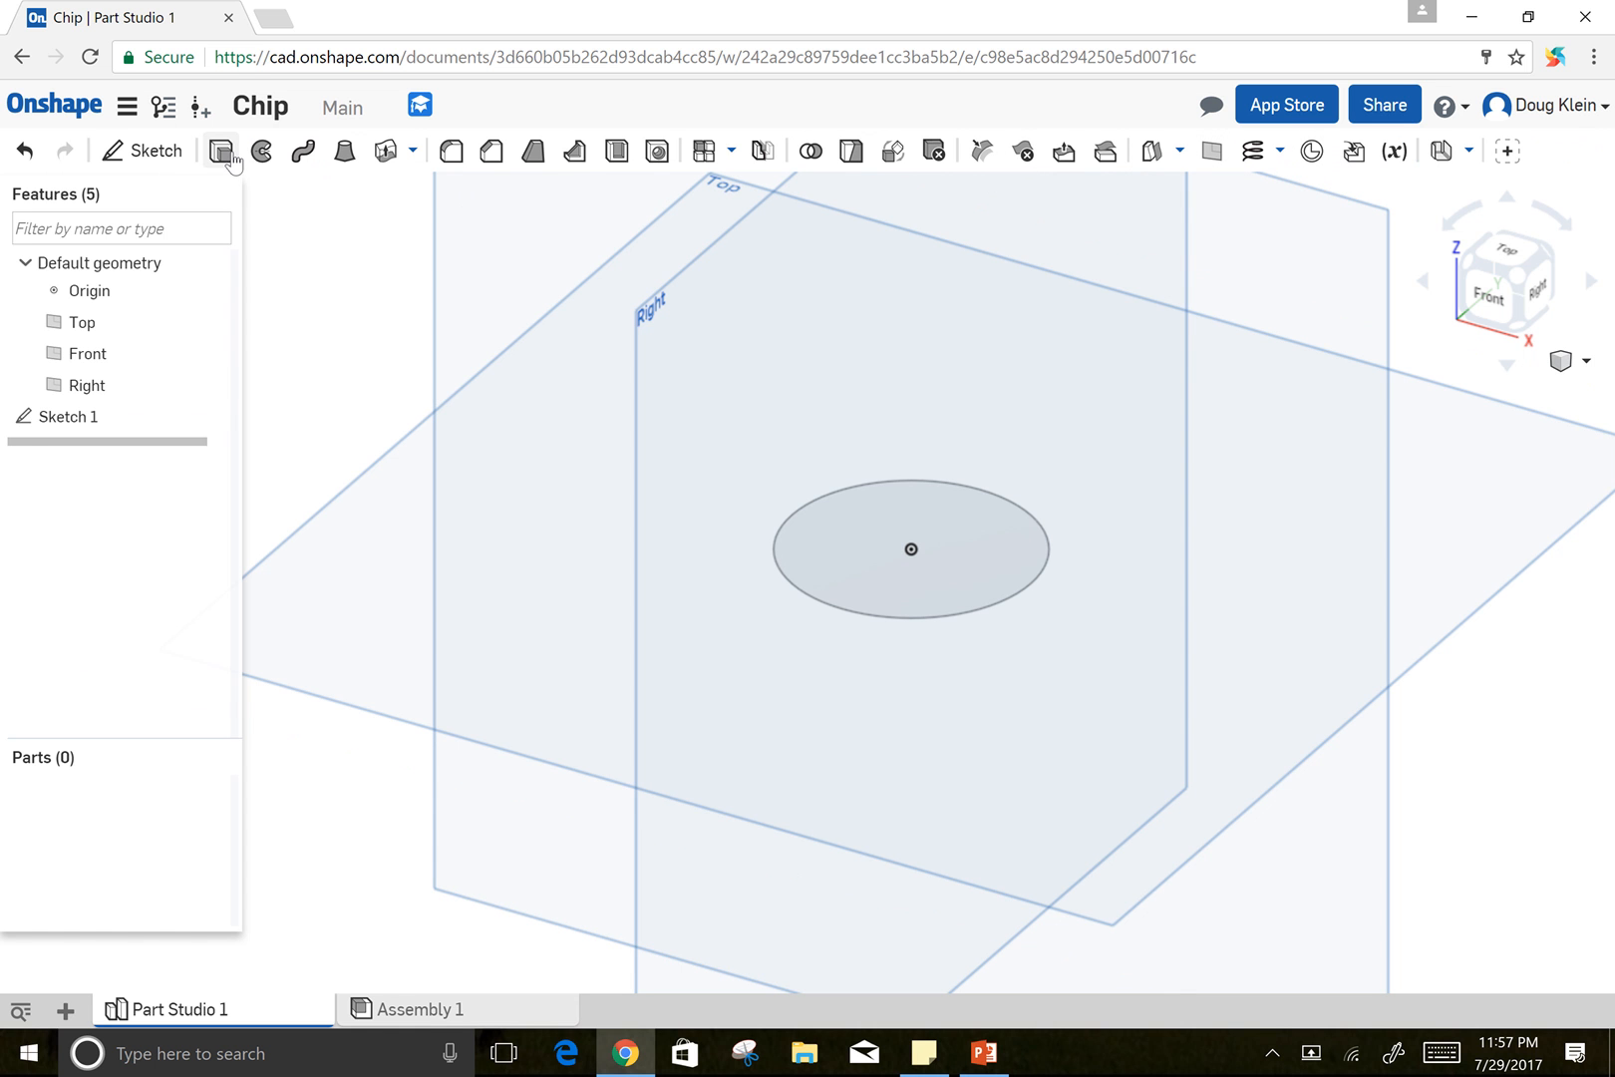
Extrude the circular sketch region as a new solid with a blind depth of 0.2 in
{"action": "left_click", "coordinate": [223, 152]}
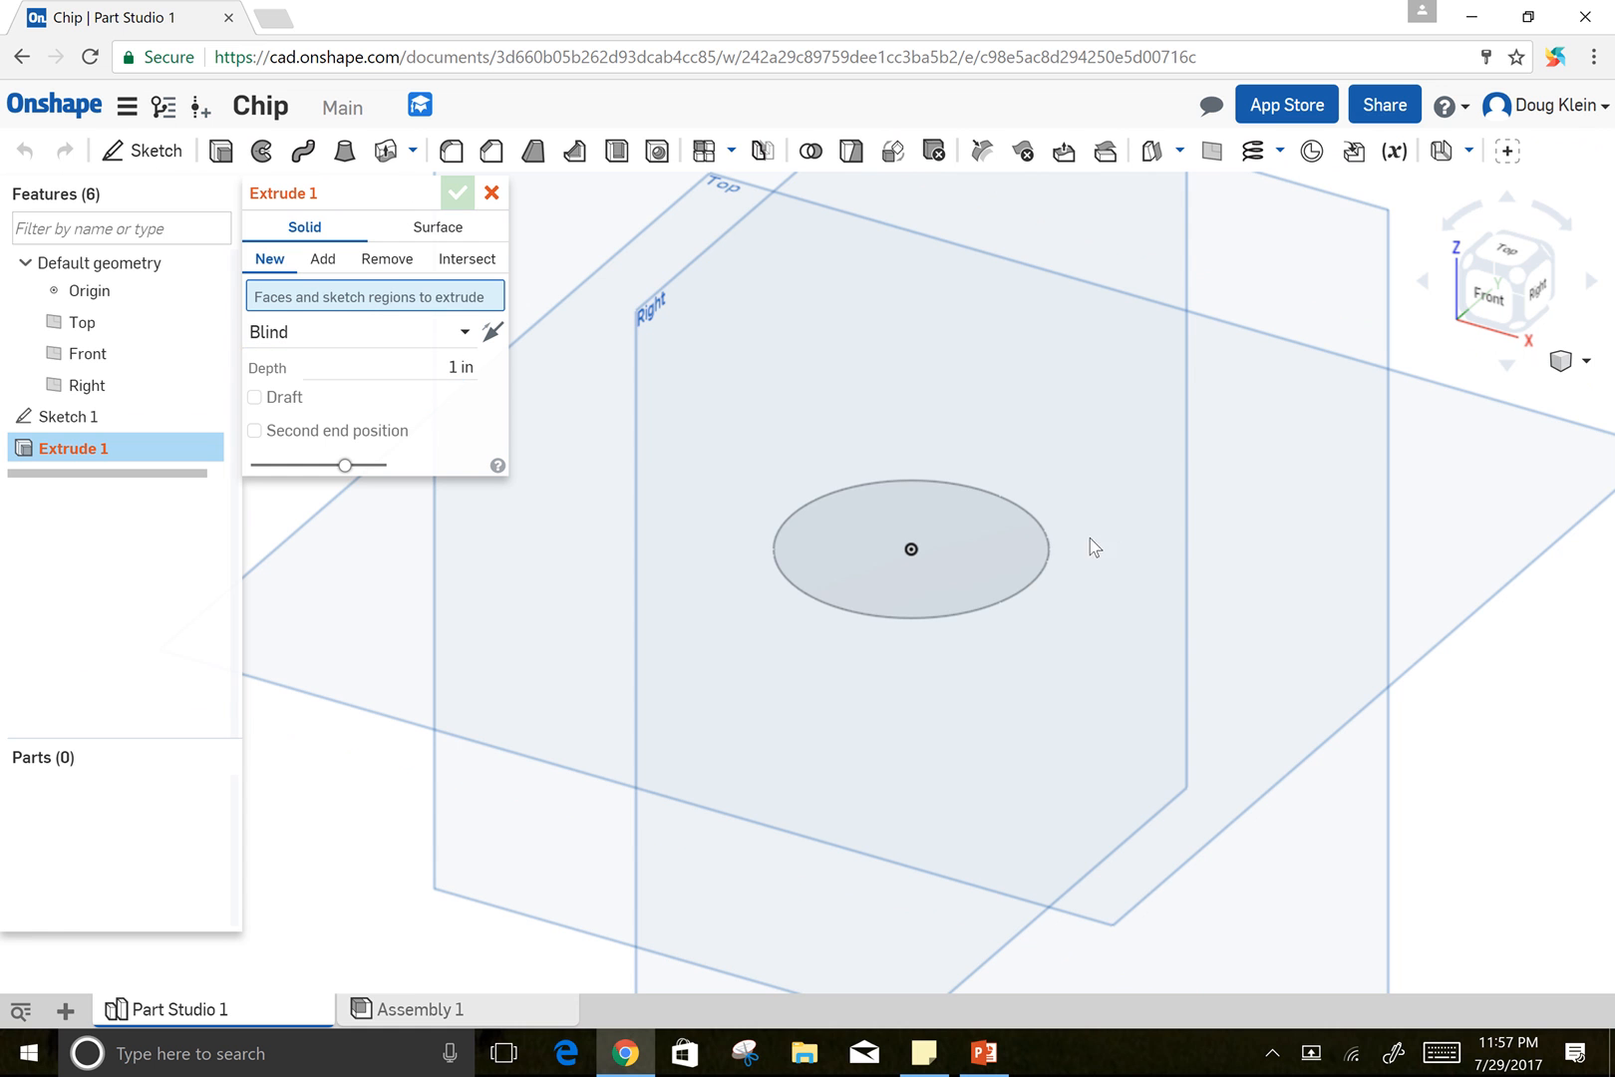
{"action": "left_click", "coordinate": [1045, 536]}
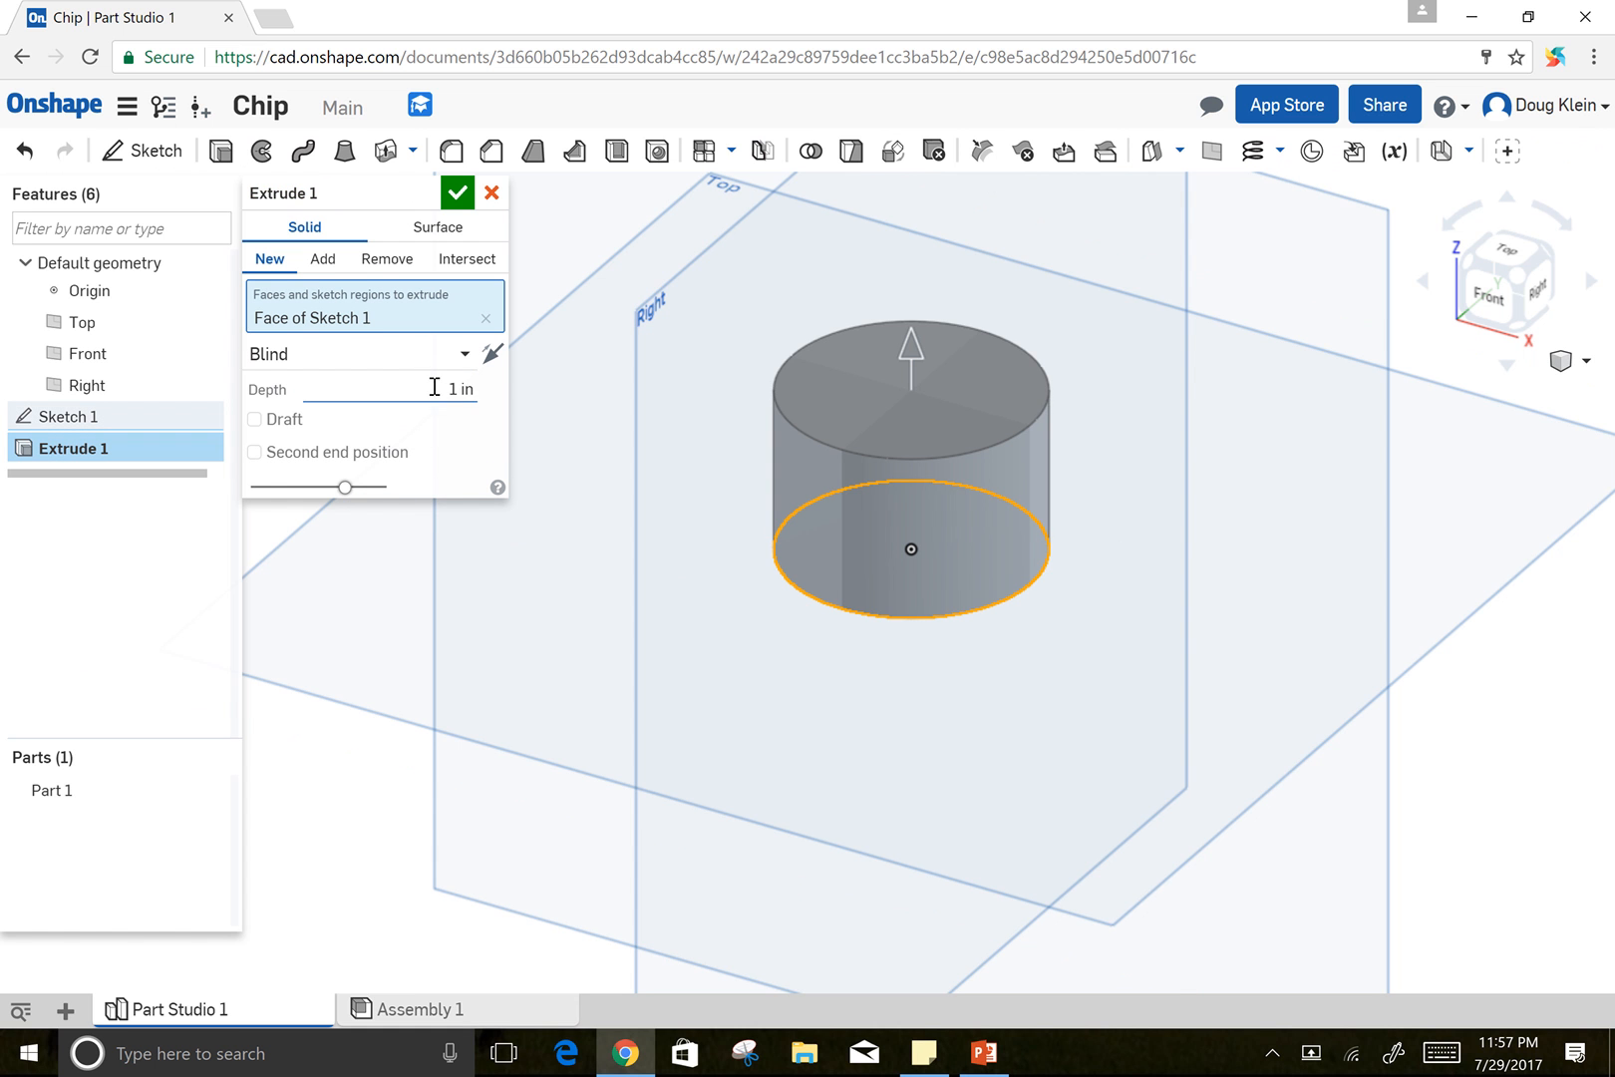
{"action": "left_click_drag", "start_coordinate": [433, 387], "coordinate": [492, 392]}
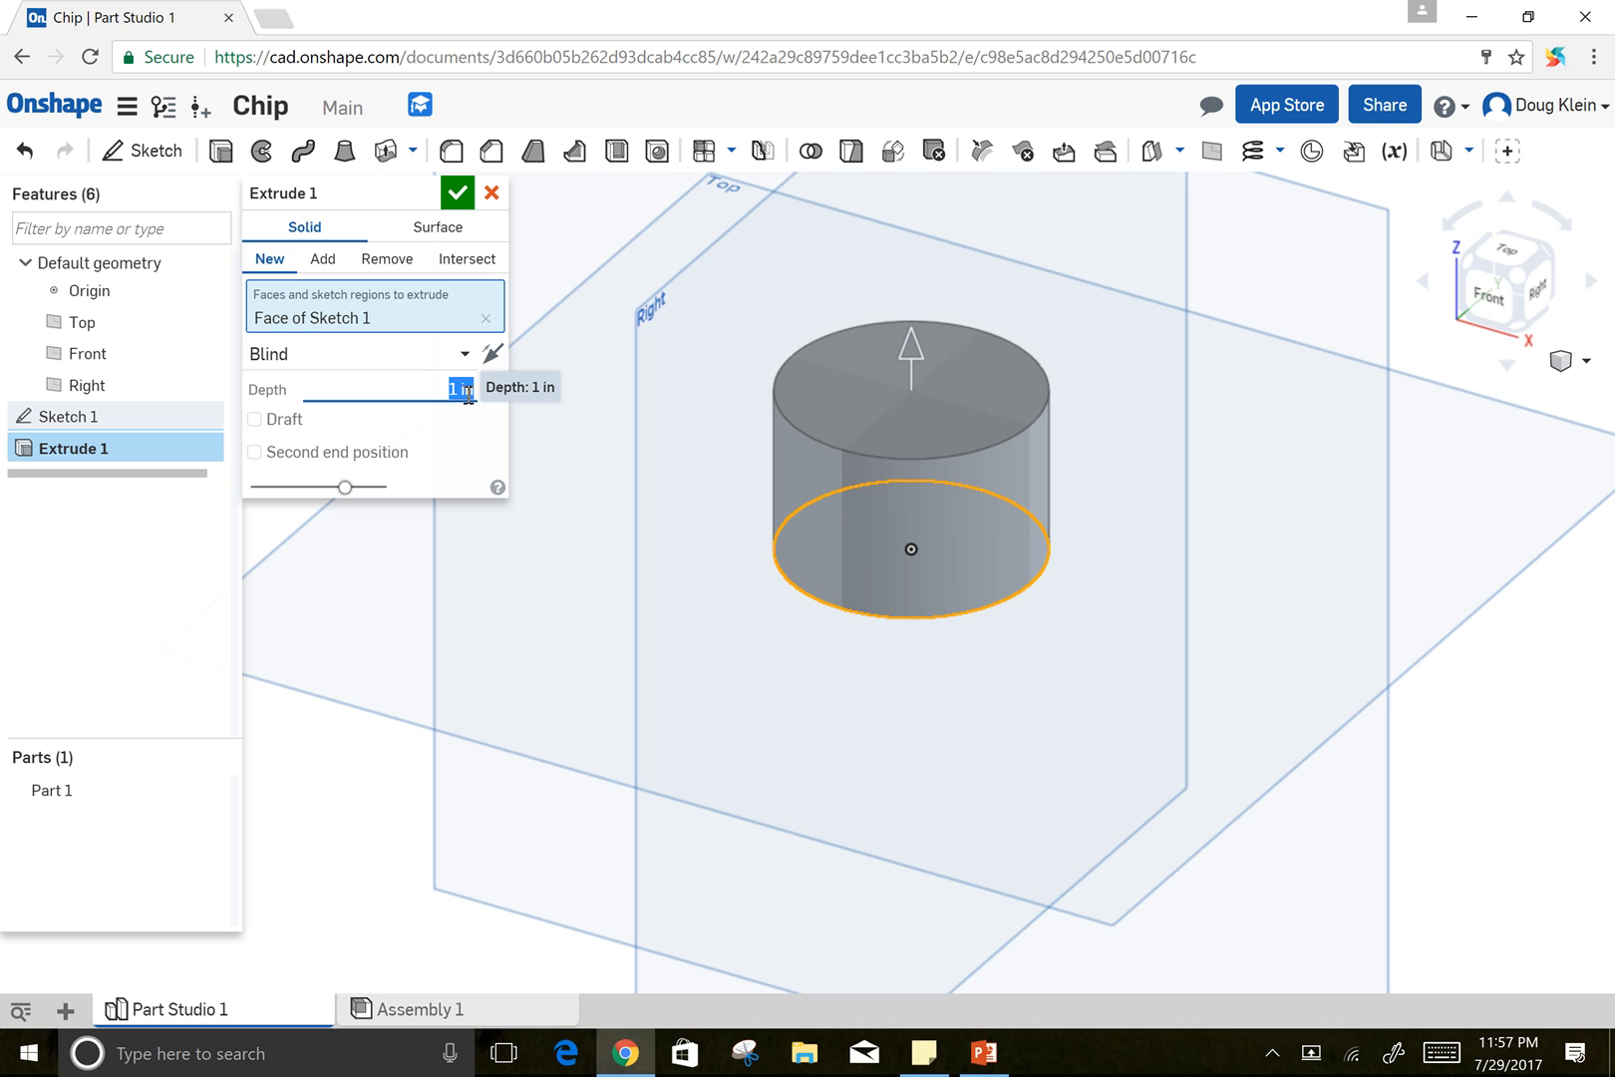
{"action": "key", "text": "BackSpace"}
{"action": "type", "text": ".2"}
{"action": "key", "text": "Return"}
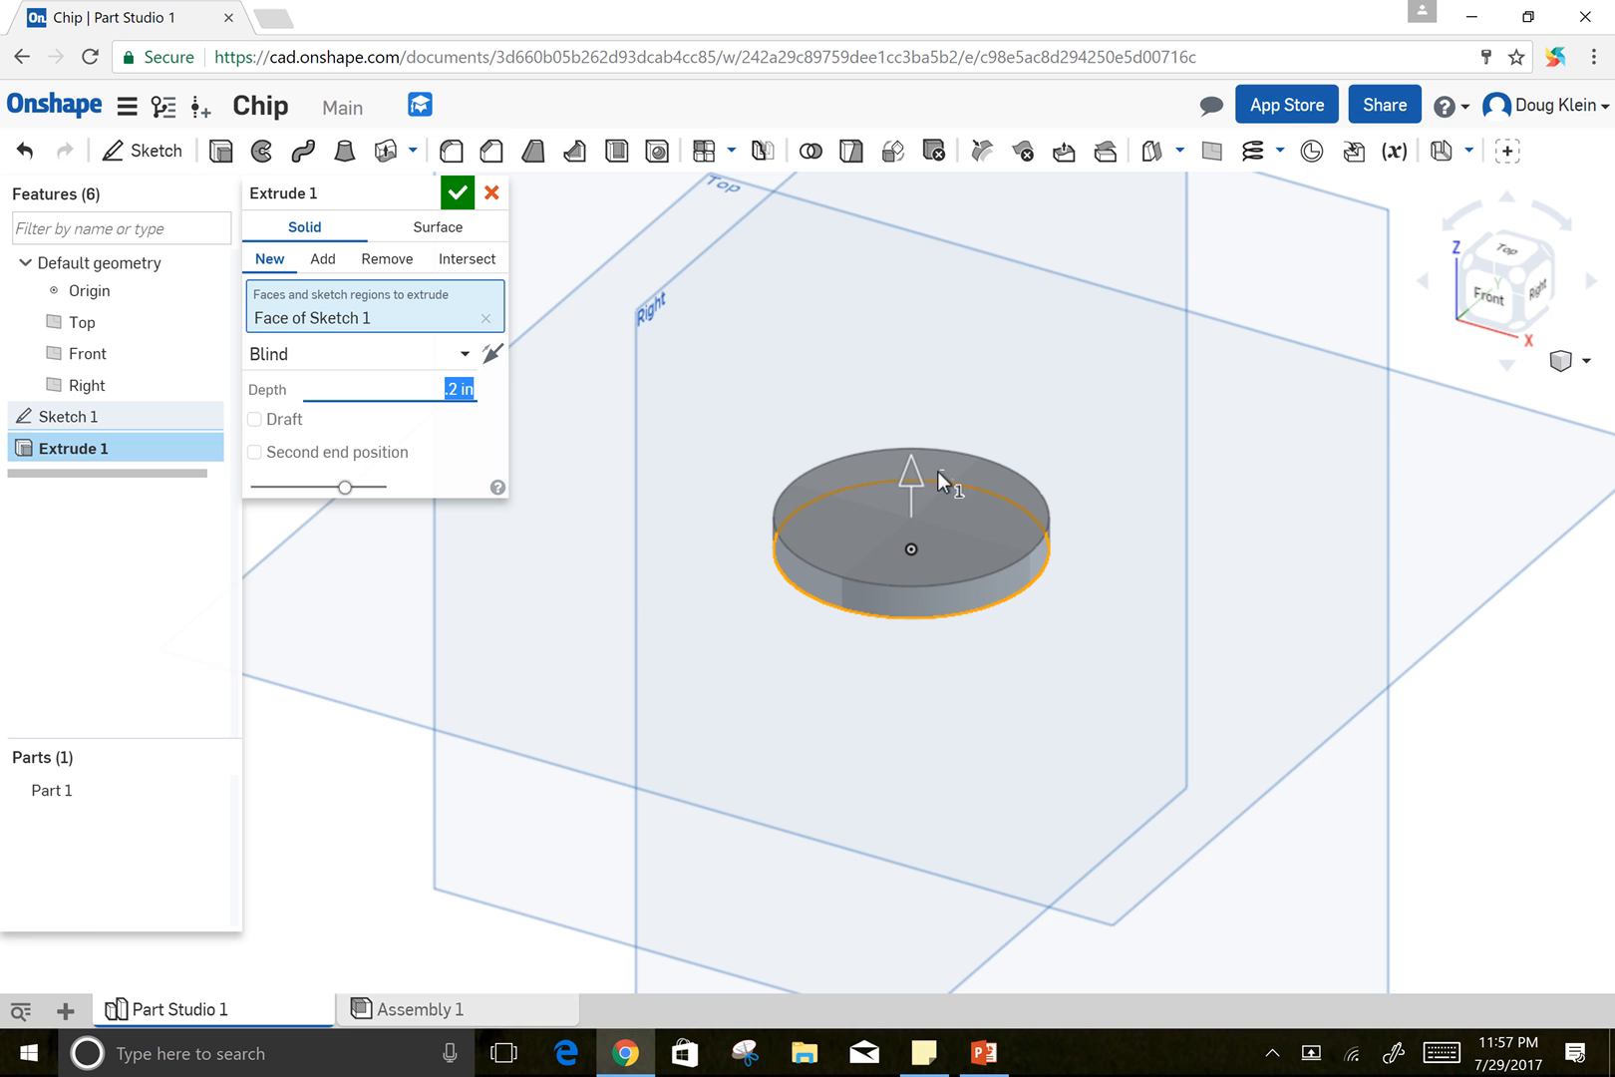
{"action": "left_click", "coordinate": [456, 194]}
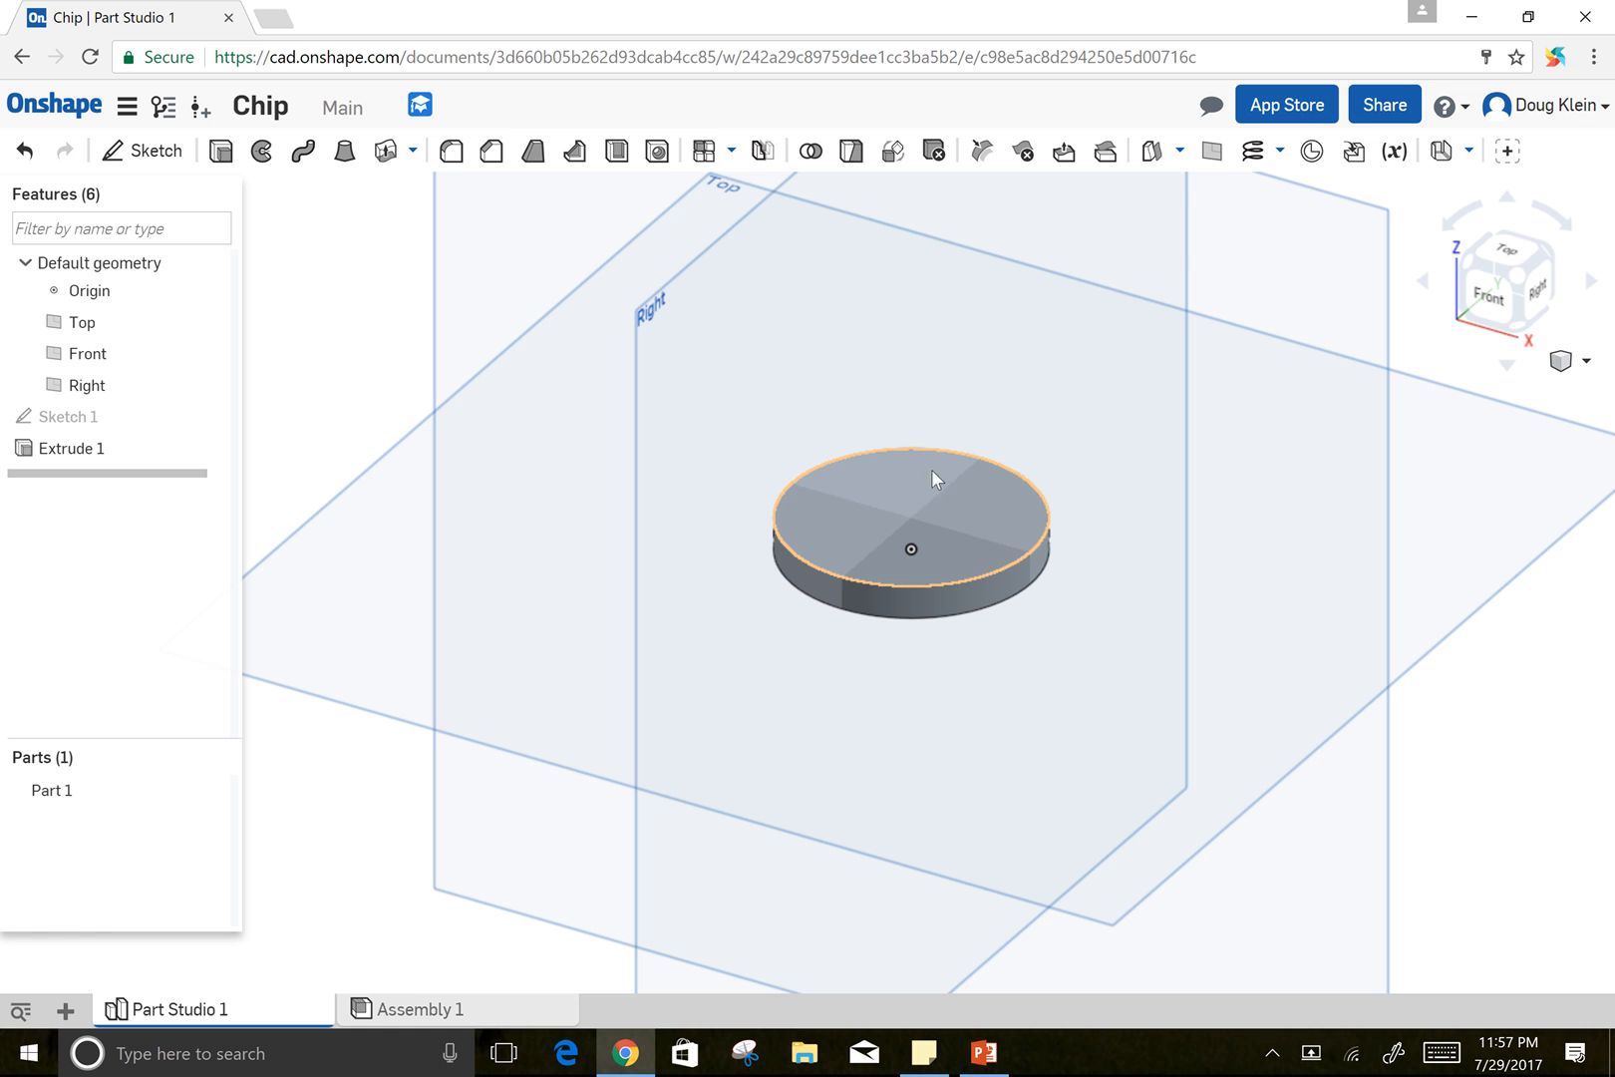
Start a sketch on the disc's top face and draw a circle about 0.25 in in diameter, straight behind the center near the rear edge
{"action": "left_click", "coordinate": [138, 160]}
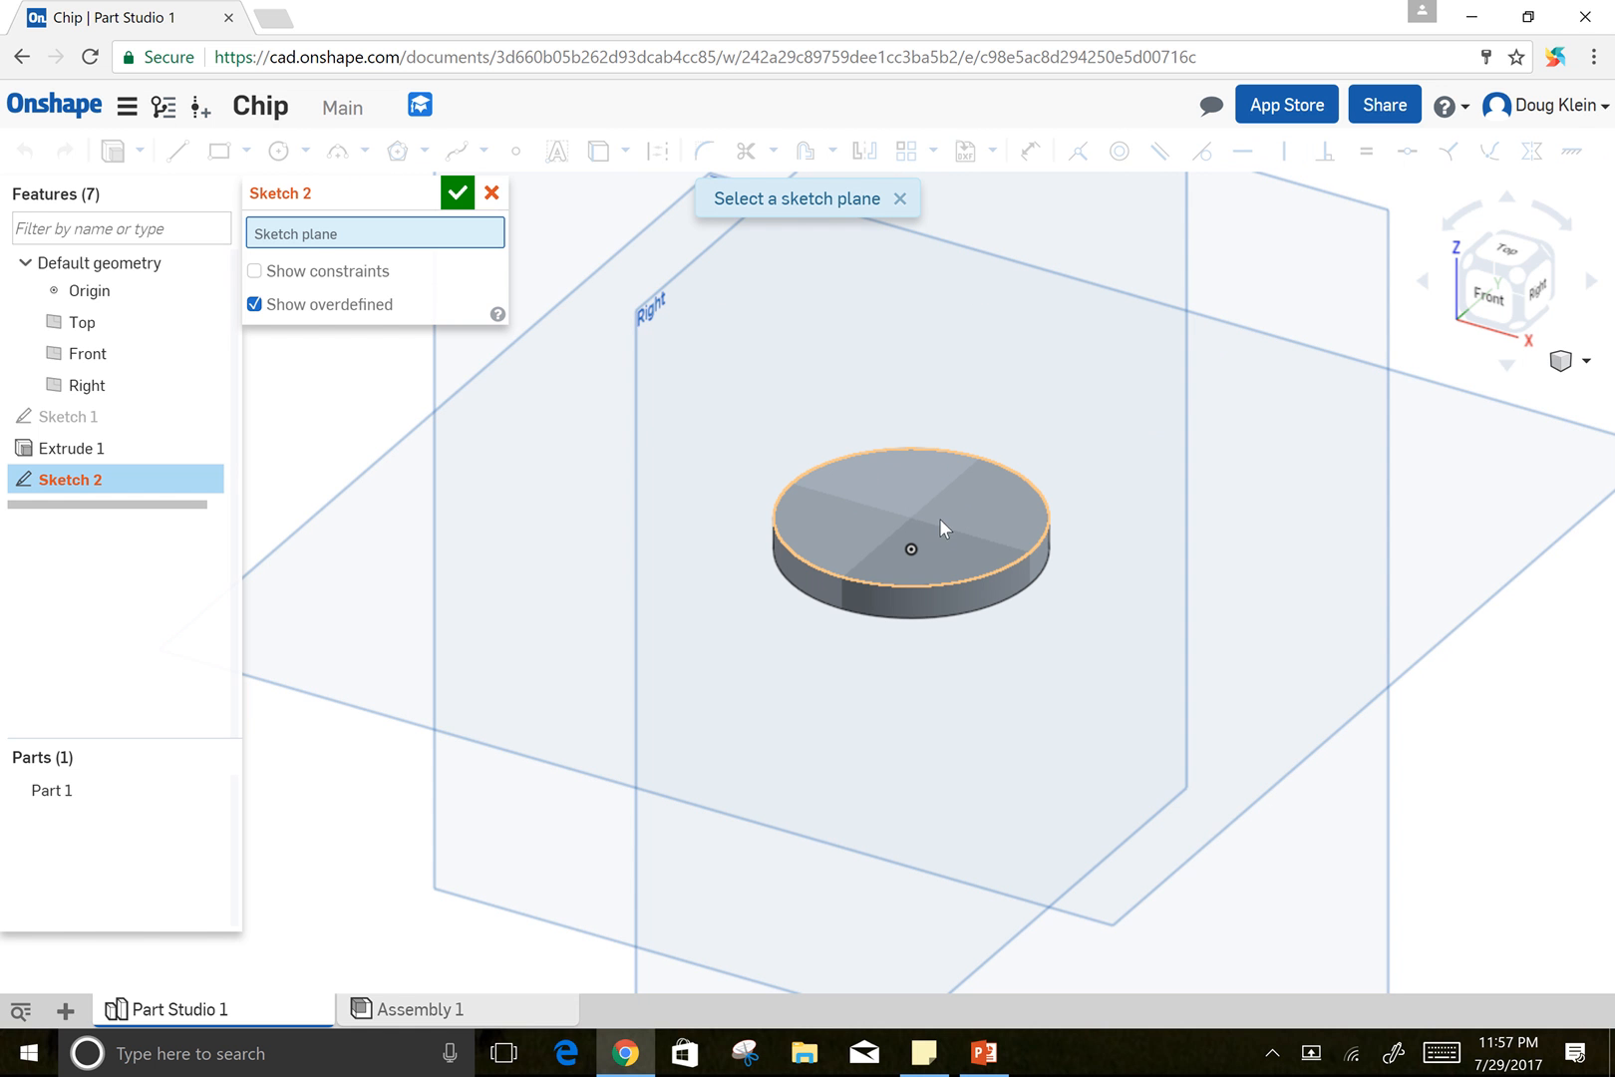
{"action": "left_click", "coordinate": [897, 496]}
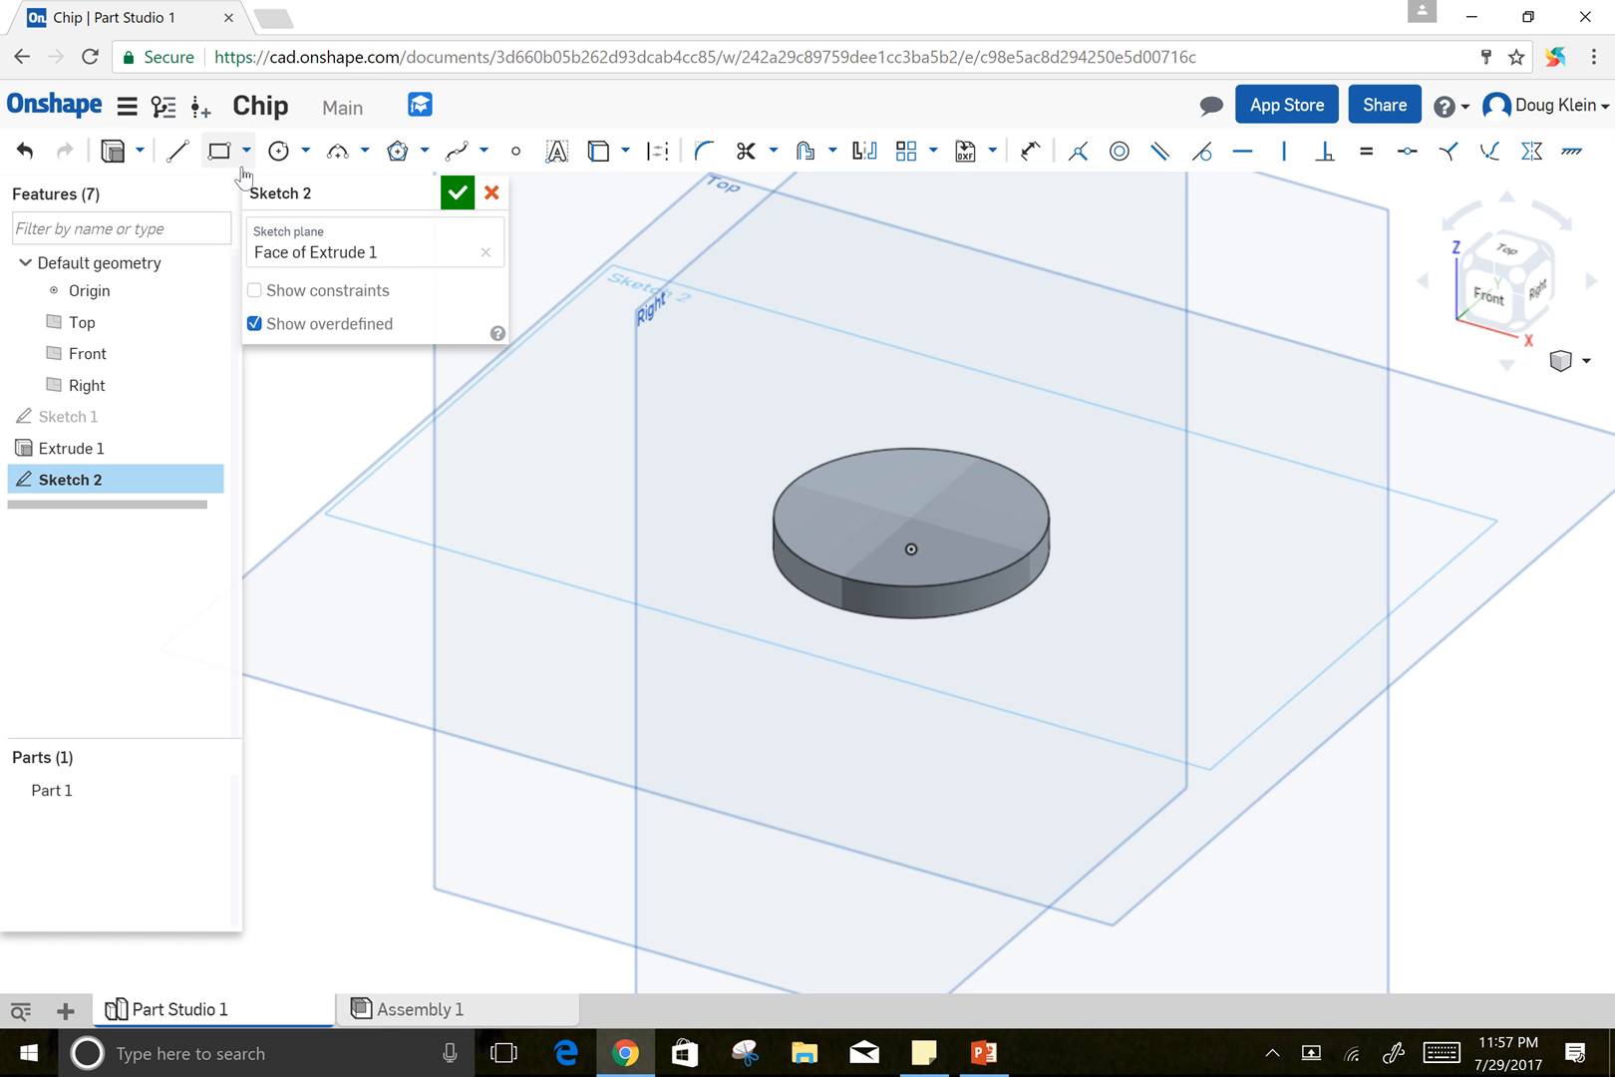
{"action": "left_click", "coordinate": [279, 155]}
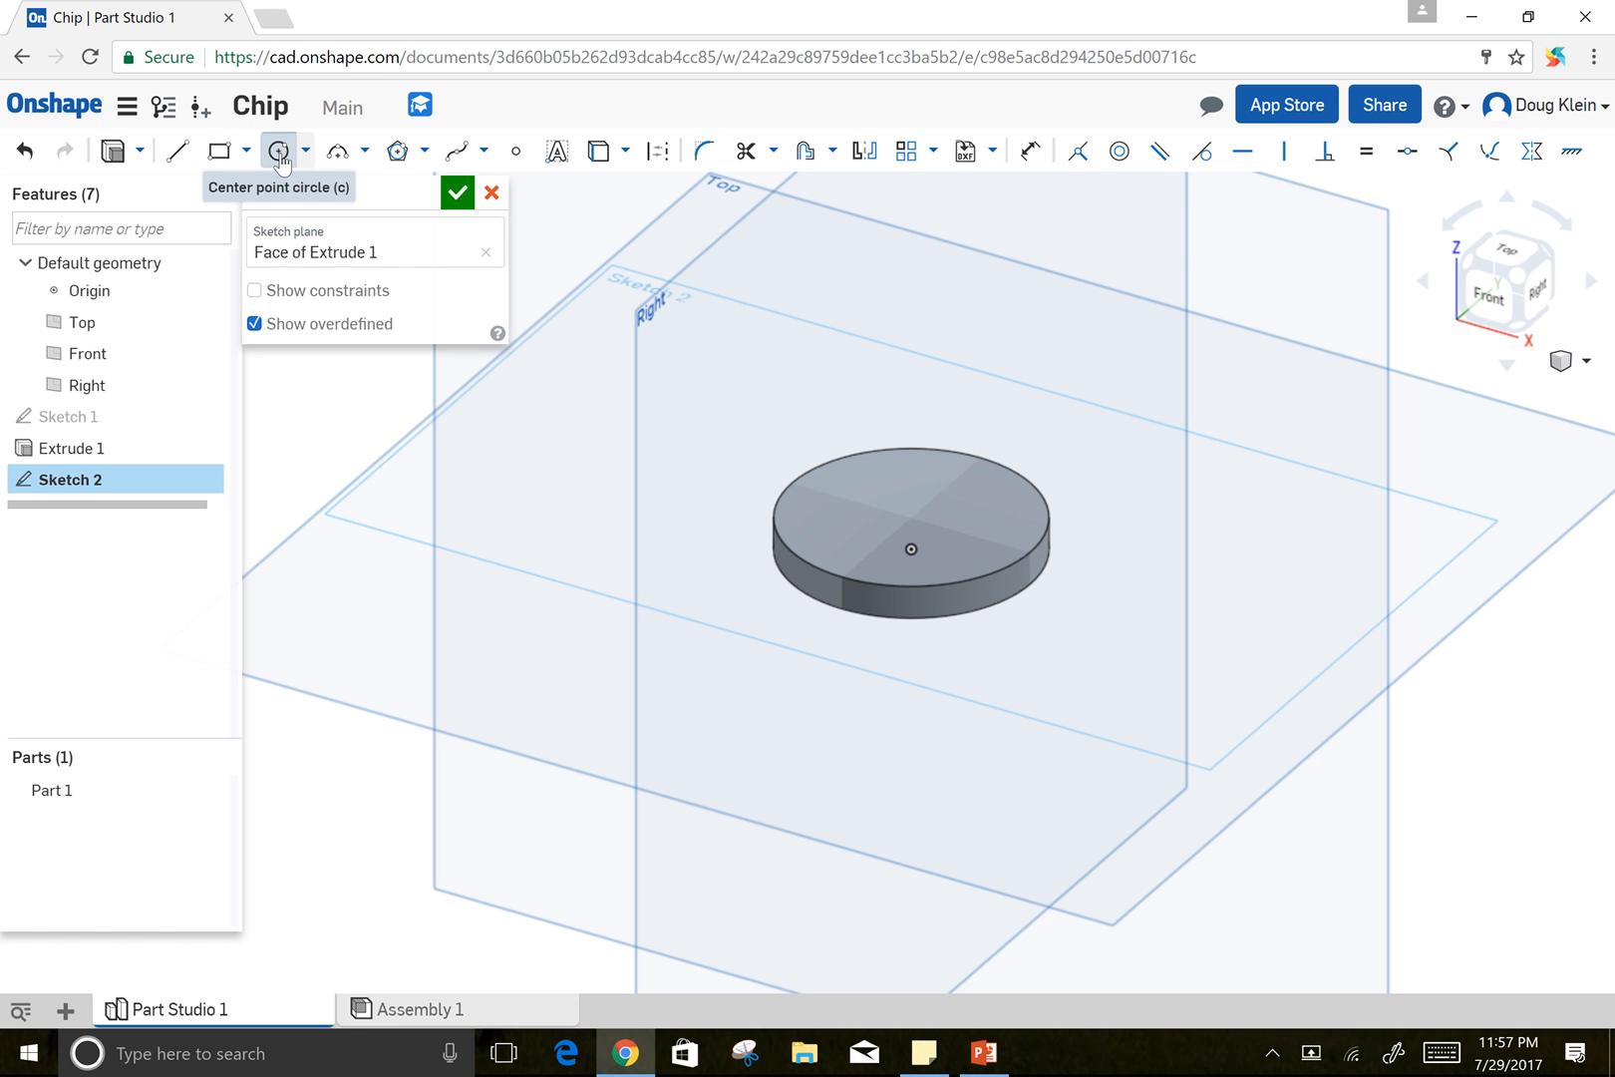
{"action": "scroll", "coordinate": [911, 496], "scroll_direction": "up", "scroll_amount": 5}
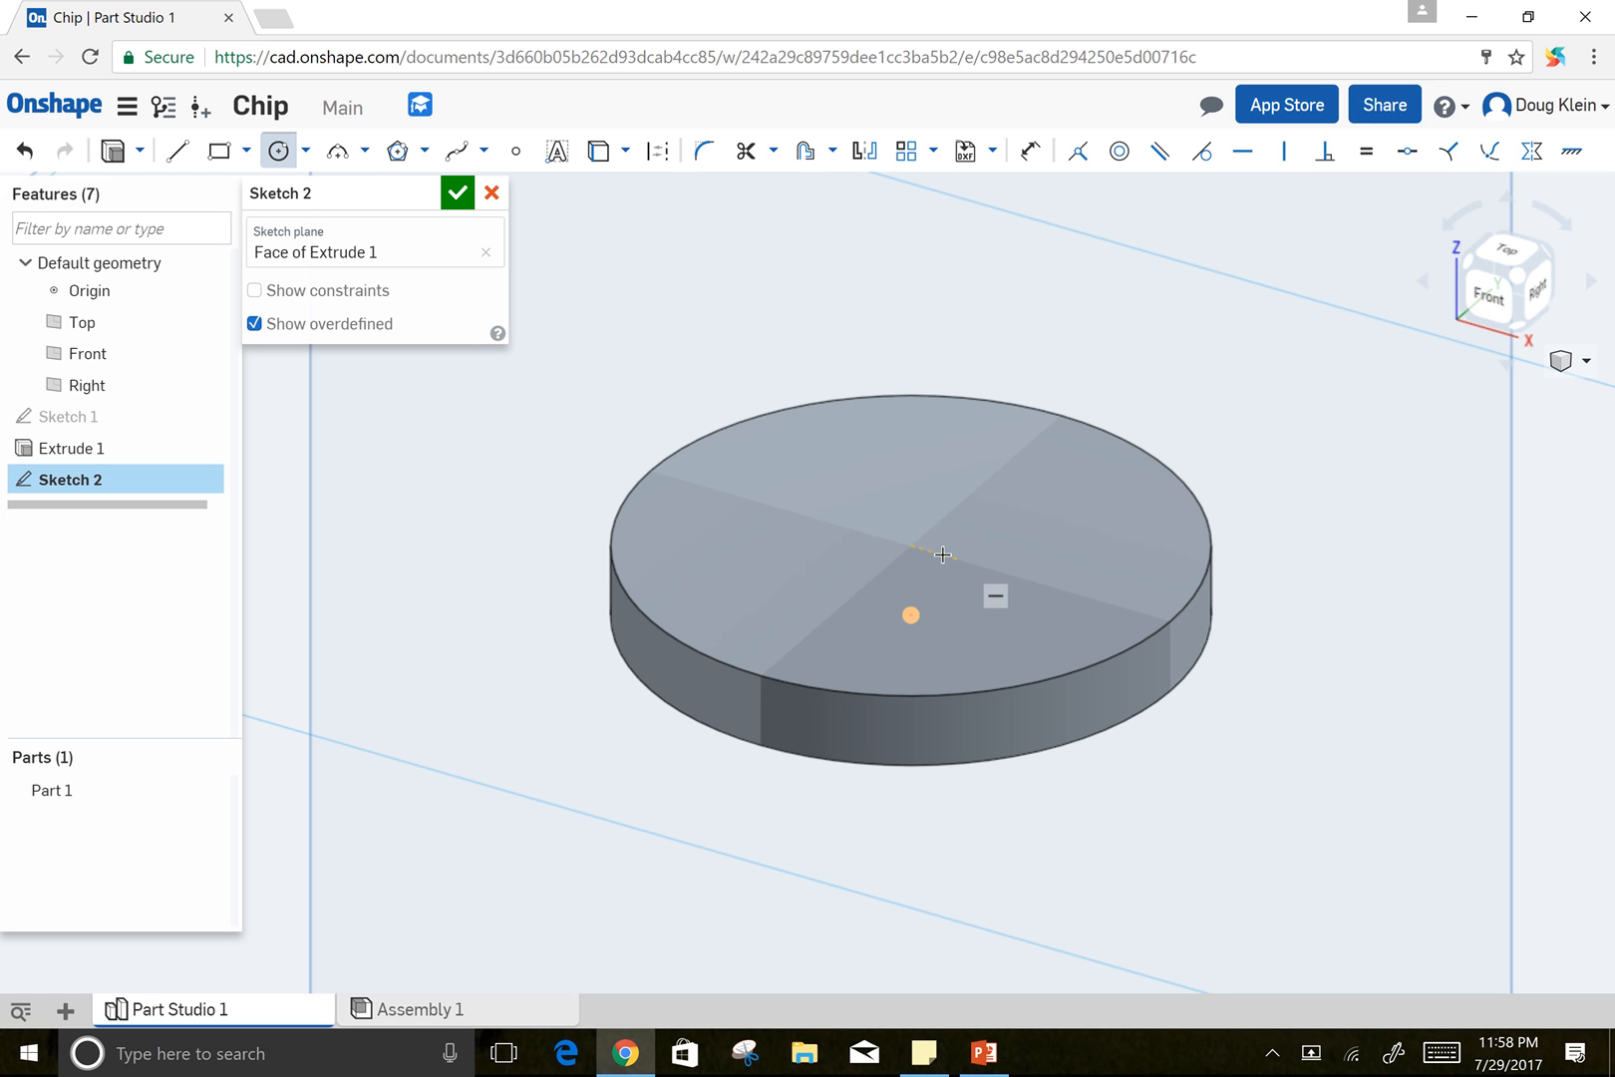
{"action": "left_click", "coordinate": [1003, 466]}
{"action": "left_click", "coordinate": [1041, 486]}
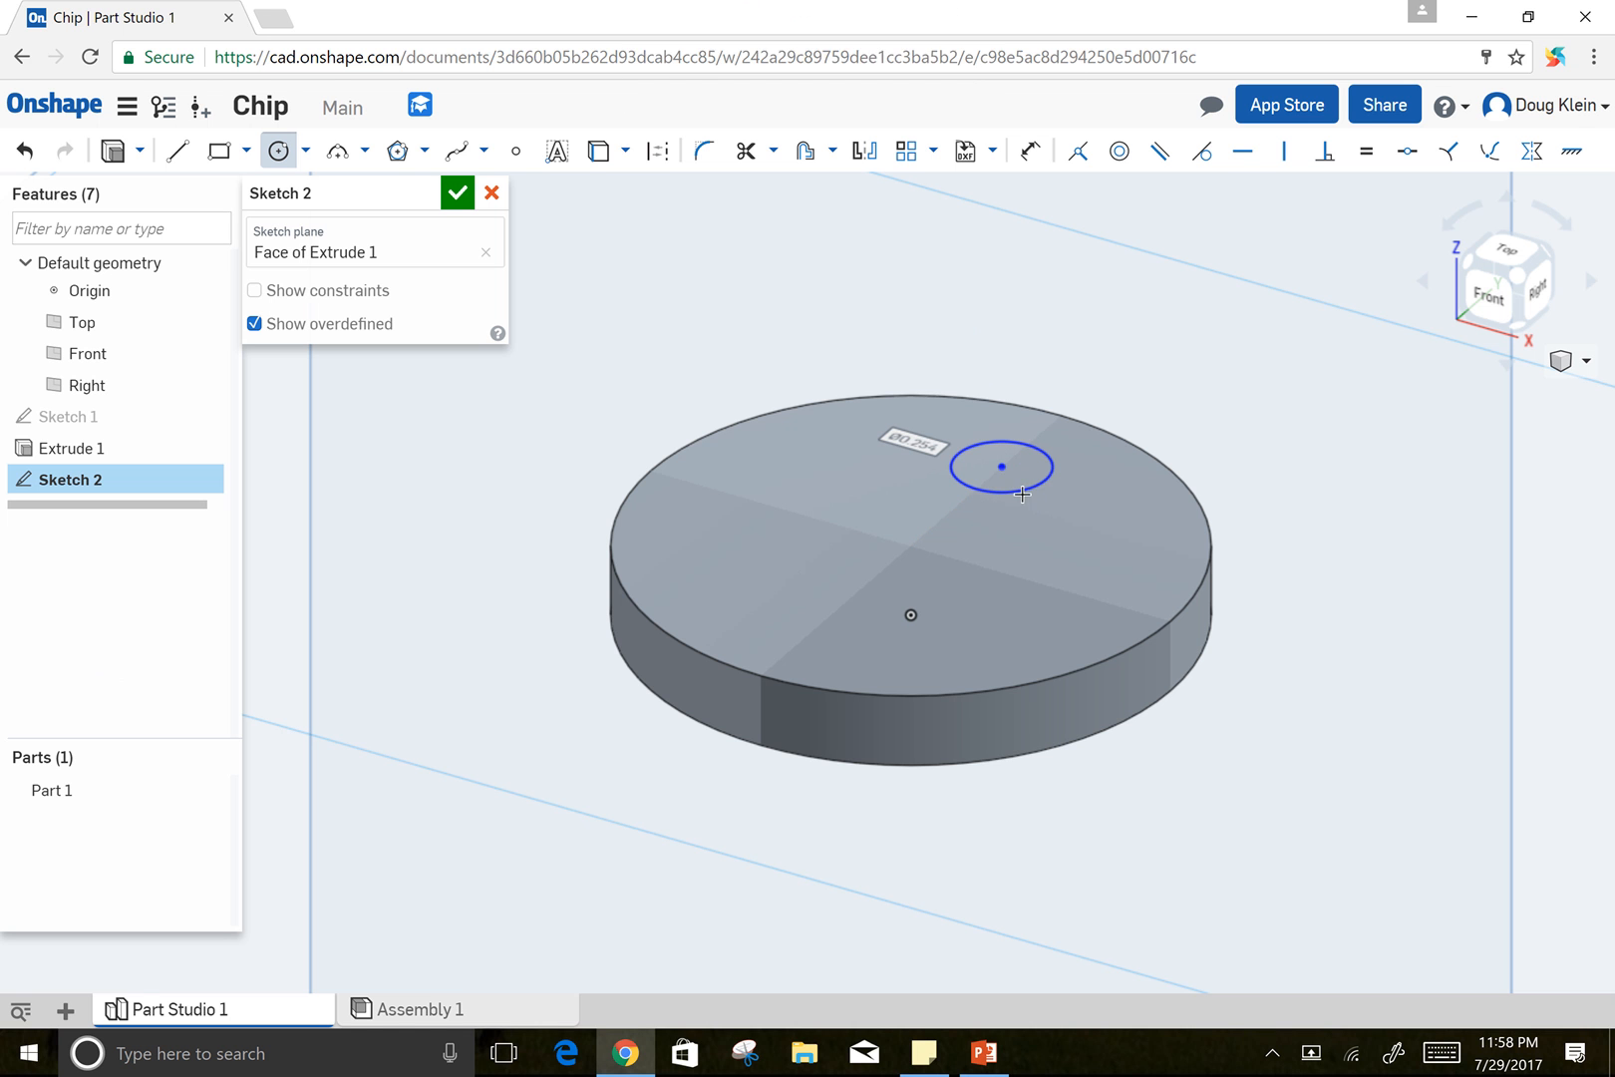
Dimension the small circle's diameter to 0.325 in
{"action": "left_click", "coordinate": [1030, 152]}
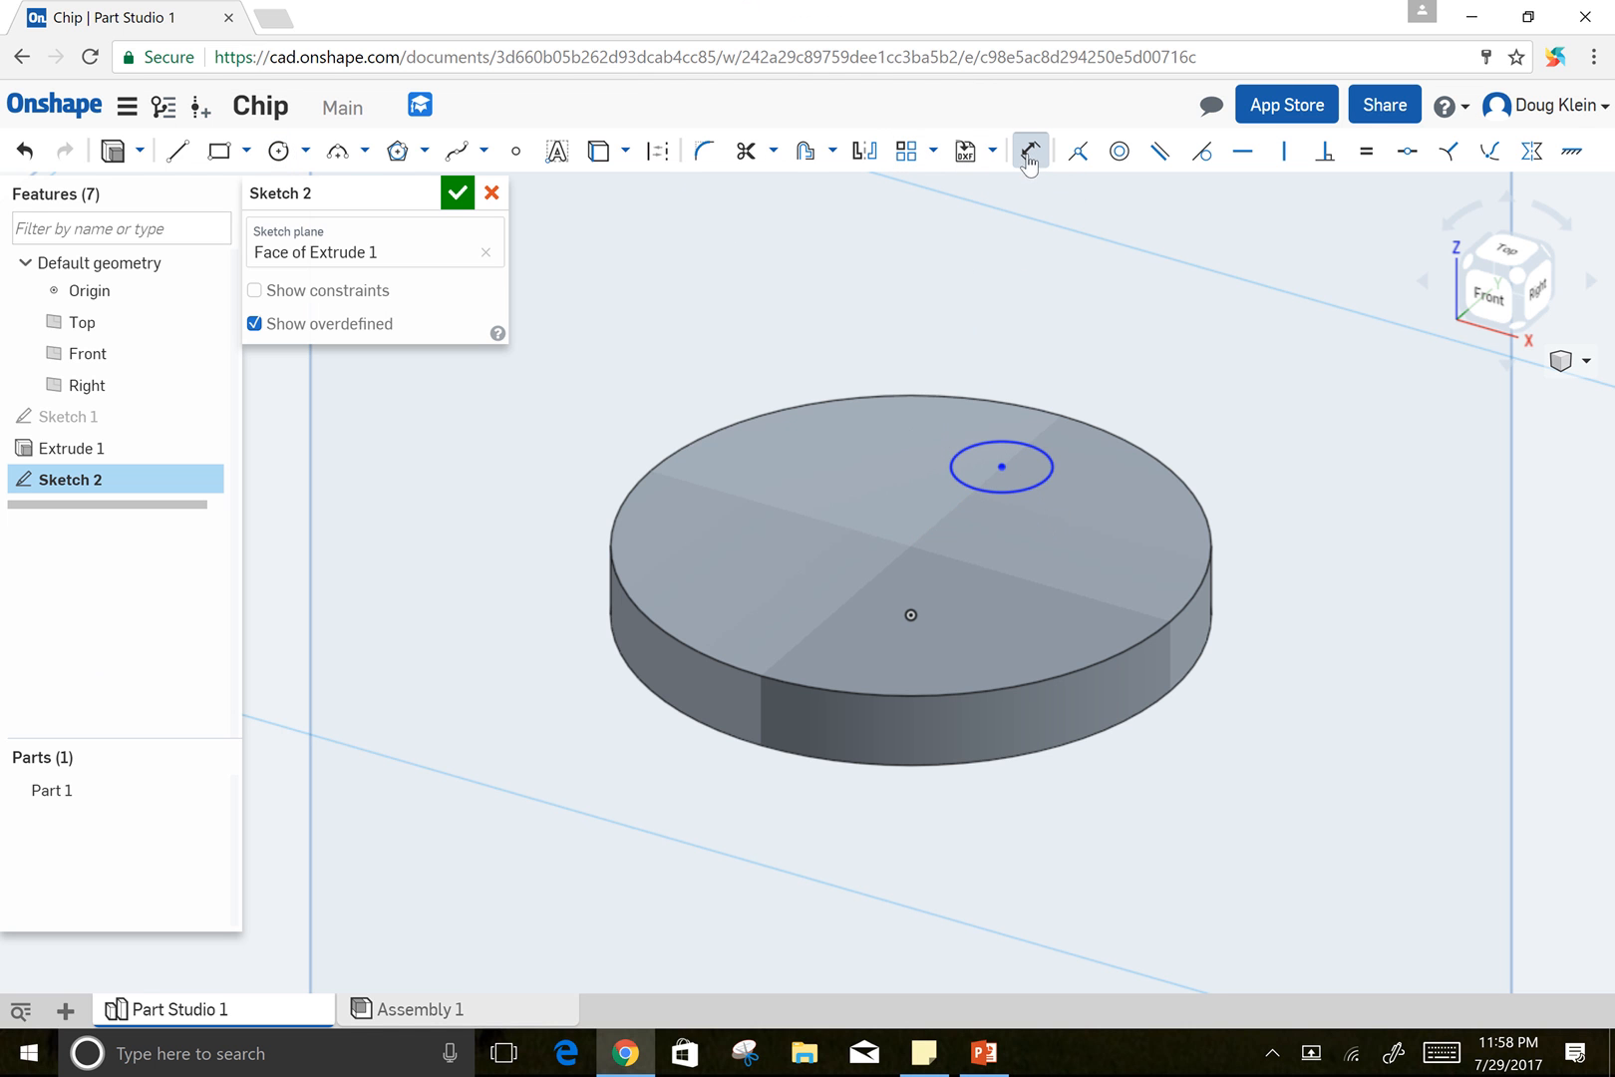
{"action": "left_click", "coordinate": [1052, 461]}
{"action": "left_click", "coordinate": [1221, 469]}
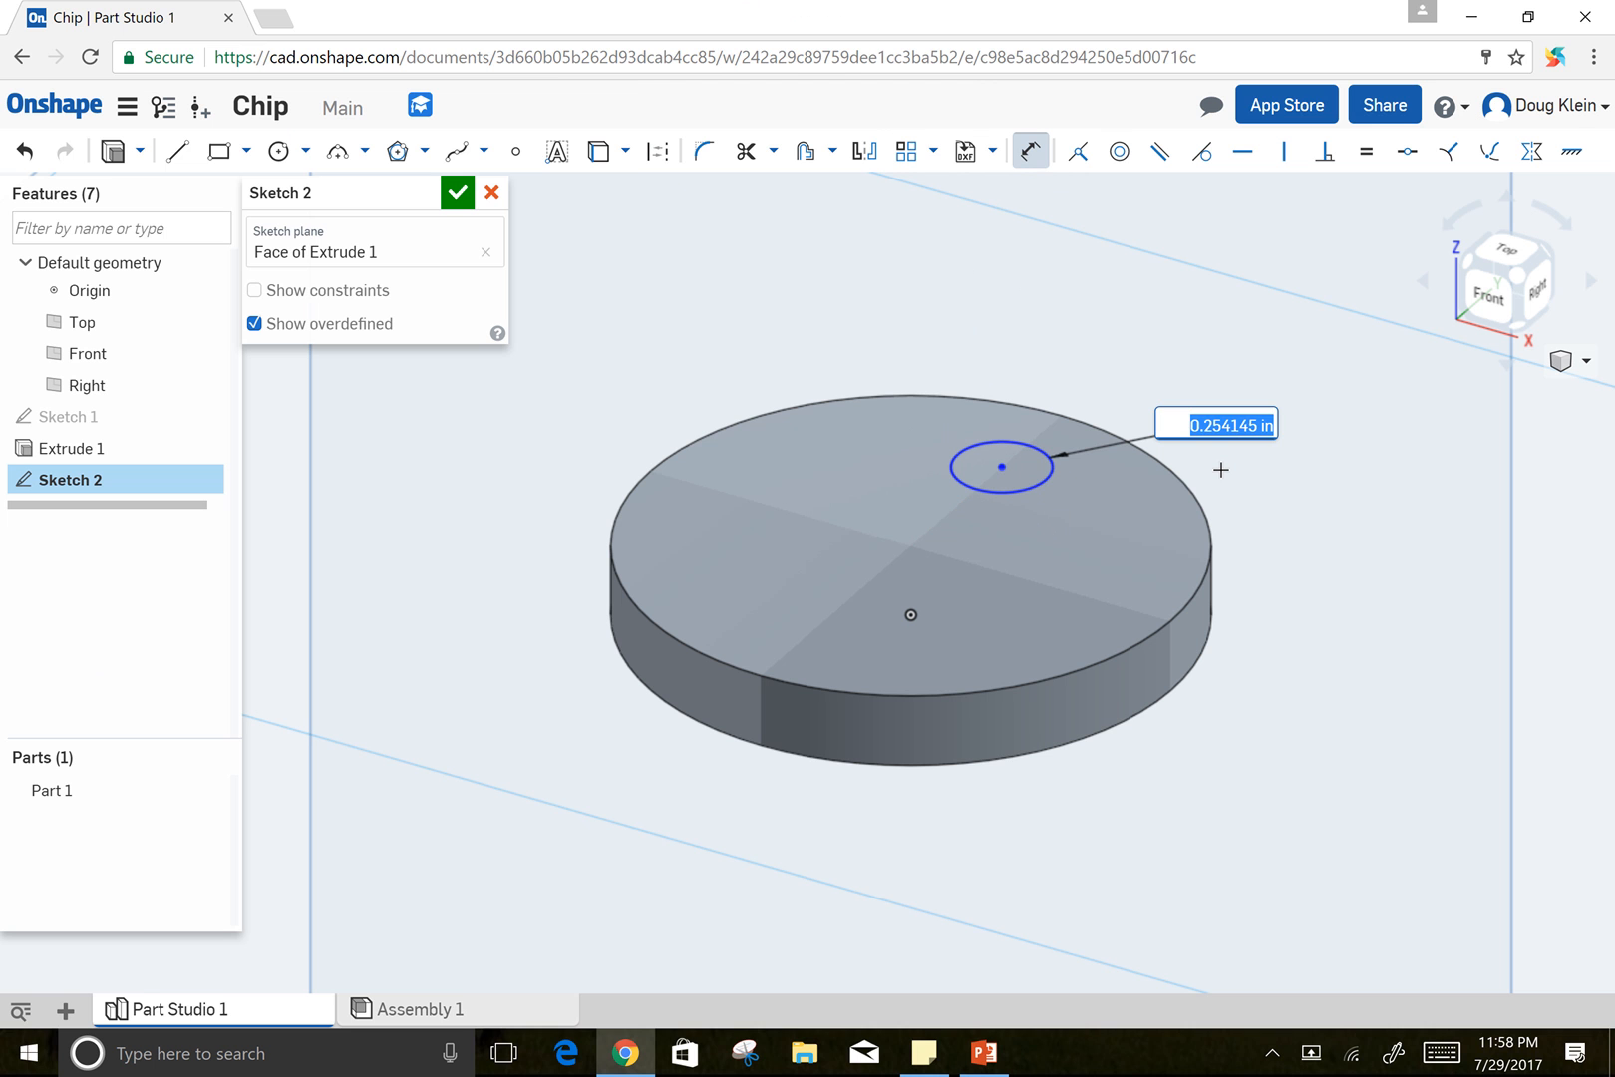
{"action": "key", "text": "BackSpace"}
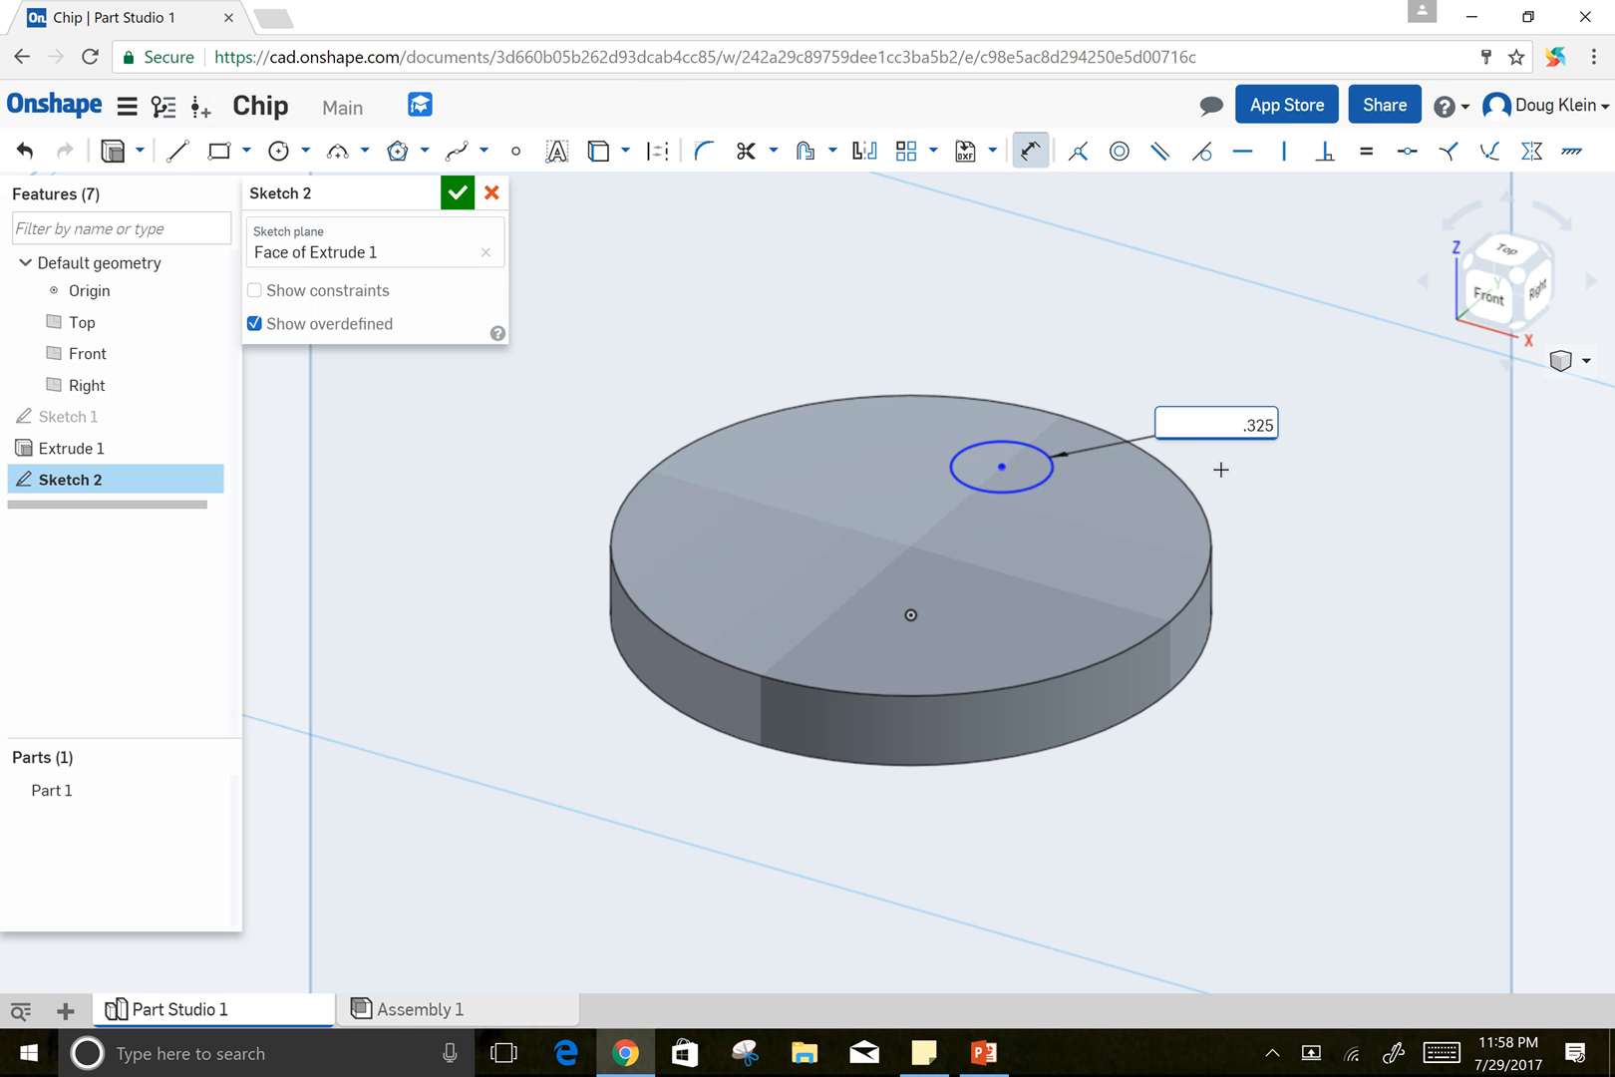
{"action": "key", "text": "Return"}
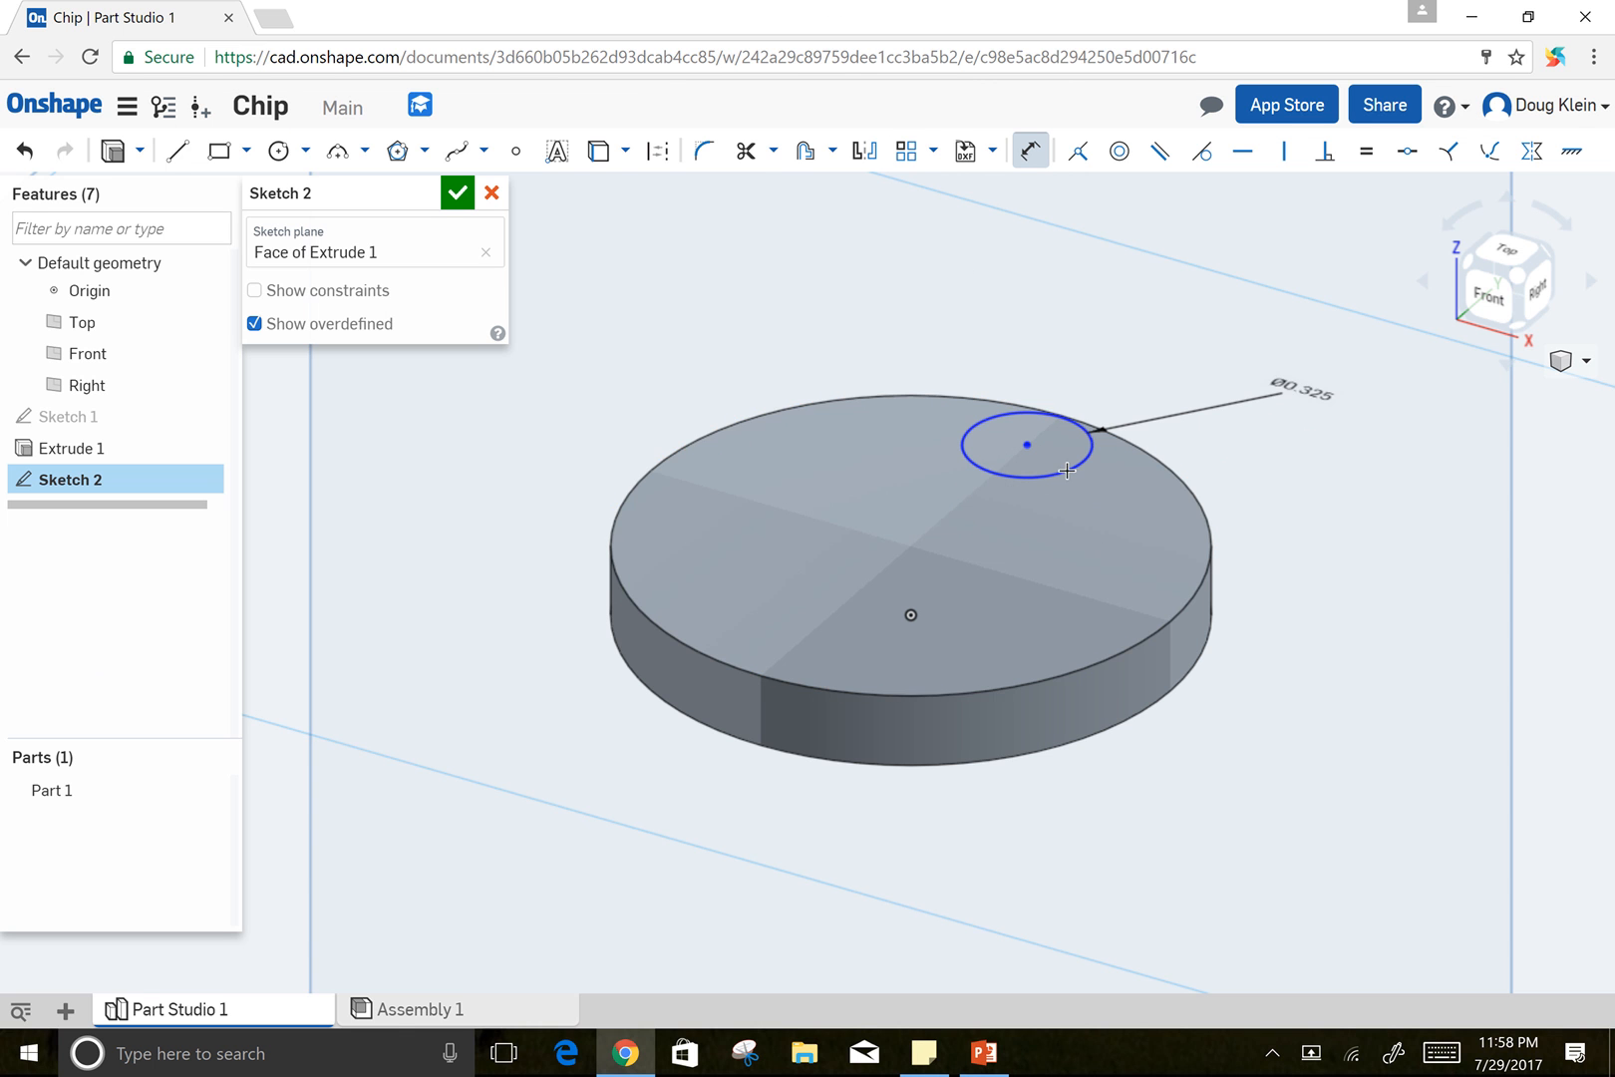
Dimension the distance between the chip's center and the small circle's center to 0.5 in
{"action": "left_click", "coordinate": [908, 613]}
{"action": "left_click", "coordinate": [1027, 444]}
{"action": "left_click", "coordinate": [1258, 588]}
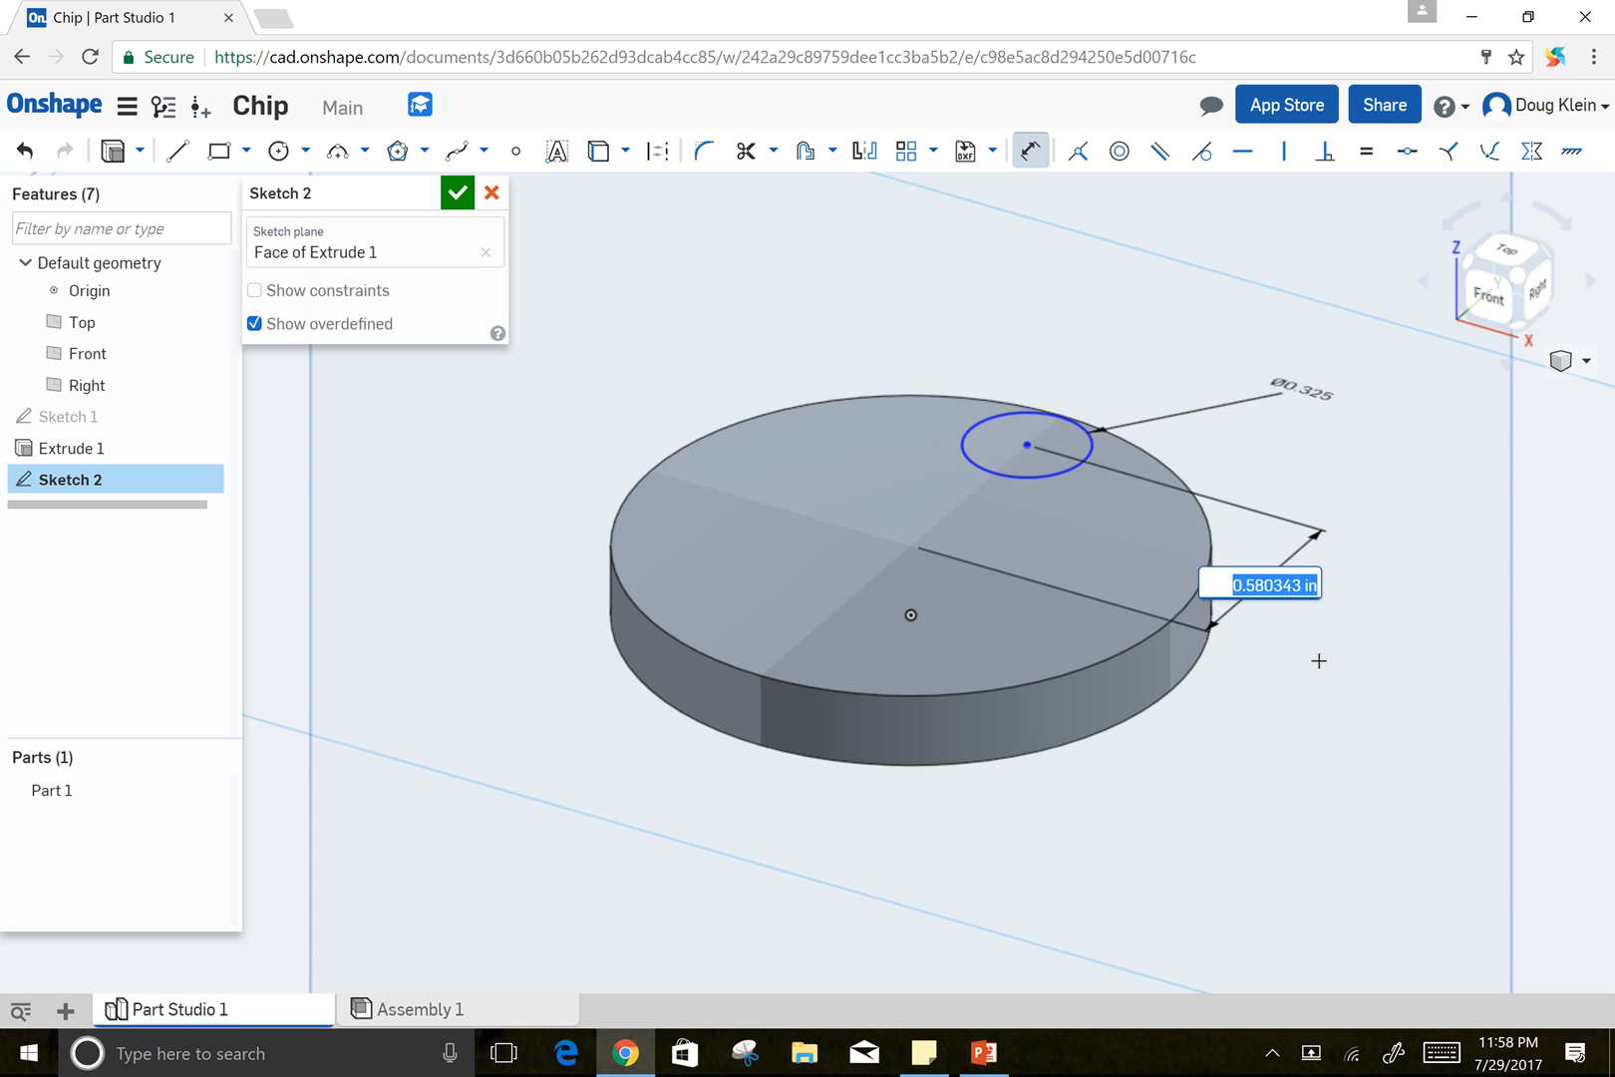
{"action": "key", "text": "BackSpace"}
{"action": "type", "text": ".5"}
{"action": "key", "text": "Return"}
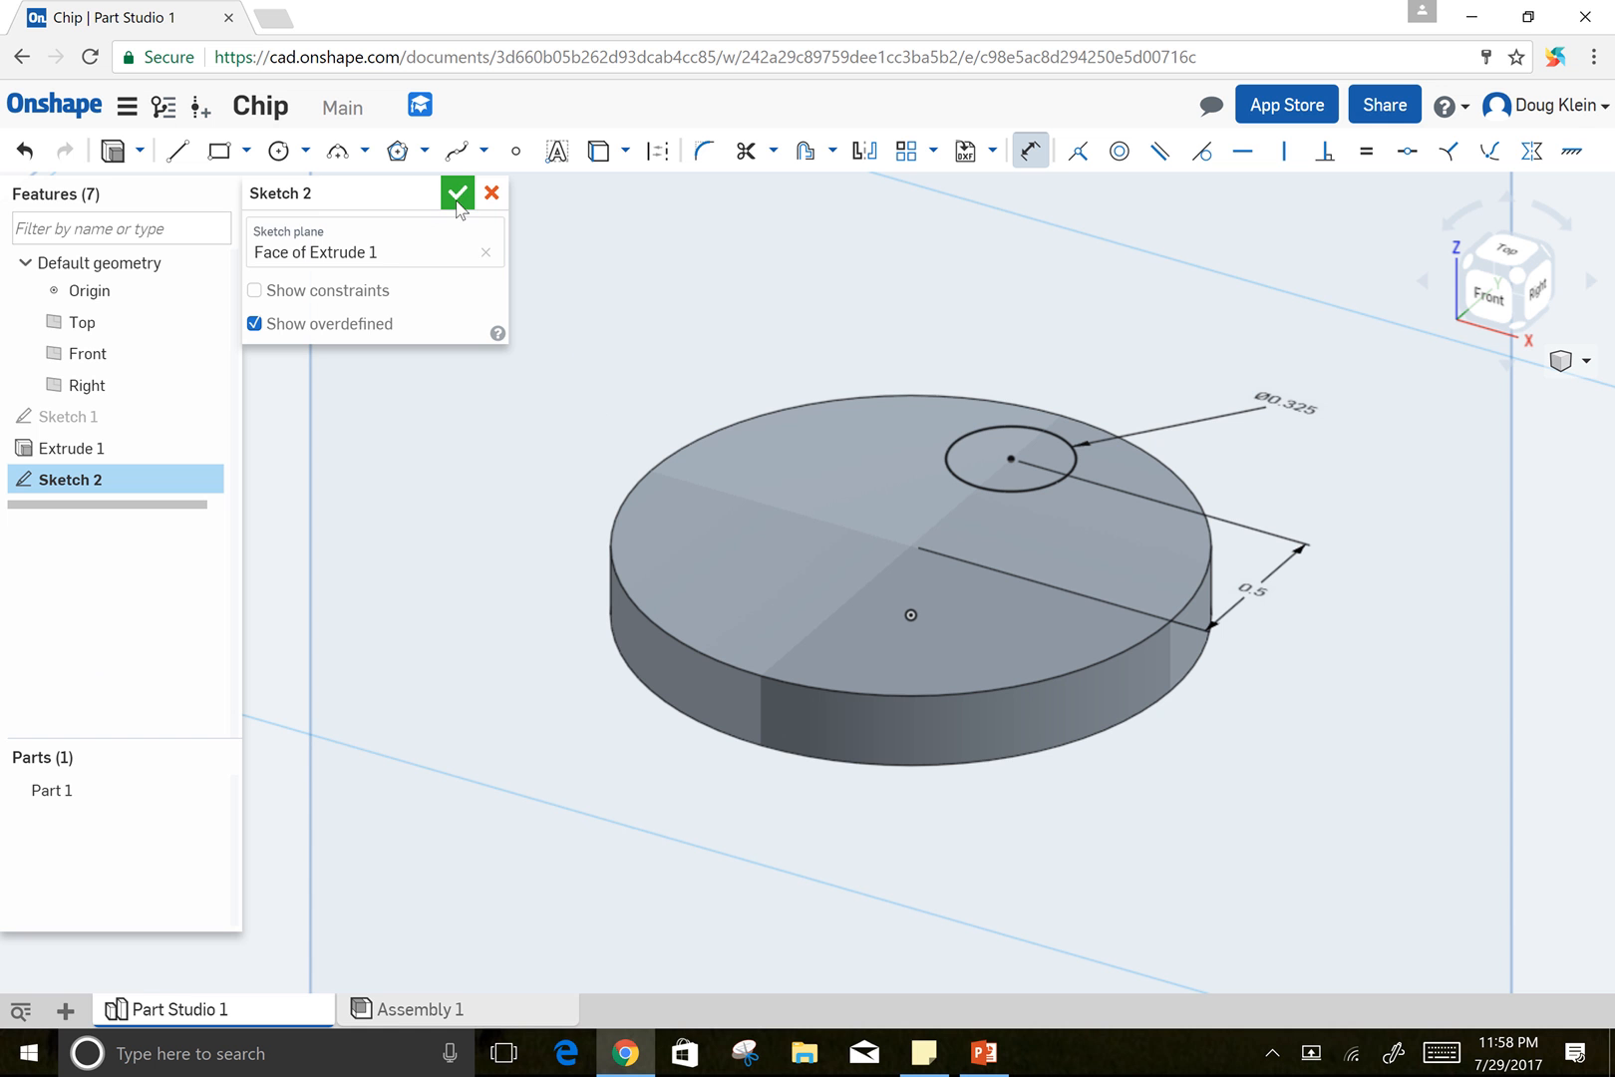
Cut the small circle out of the chip with a Remove extrude set to Through all
{"action": "left_click", "coordinate": [114, 152]}
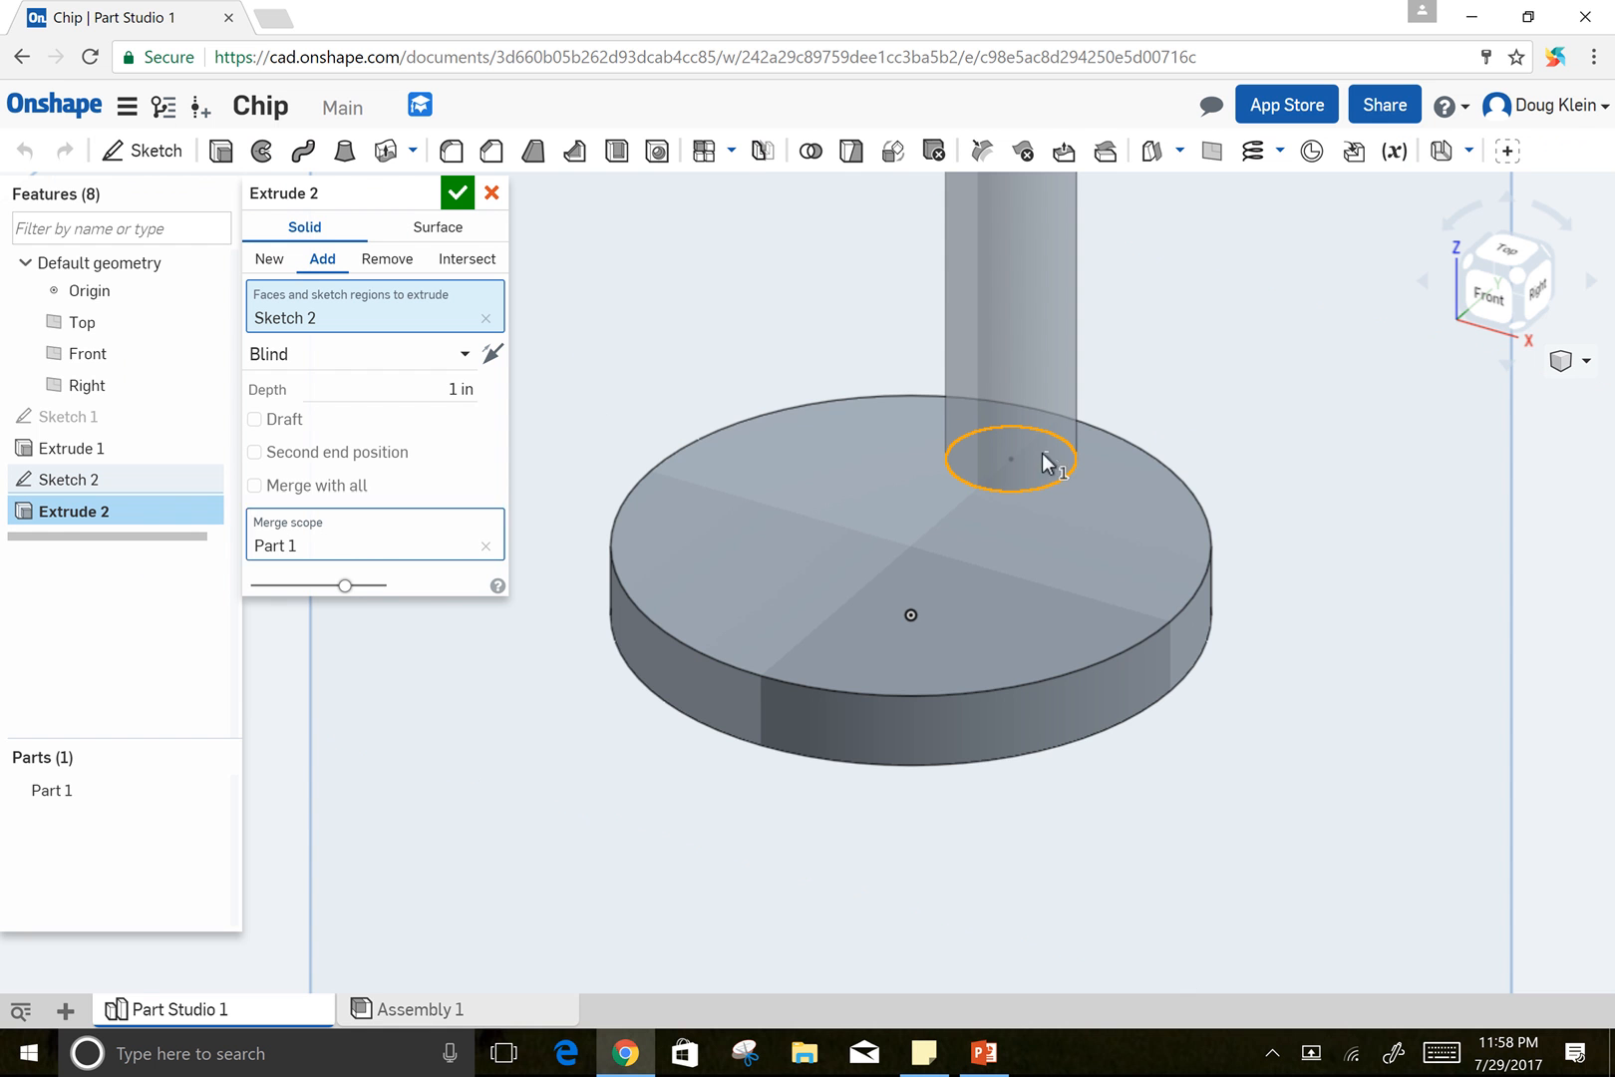
{"action": "scroll", "coordinate": [1006, 480], "scroll_direction": "up", "scroll_amount": 3}
{"action": "scroll", "coordinate": [1002, 493], "scroll_direction": "down", "scroll_amount": 5}
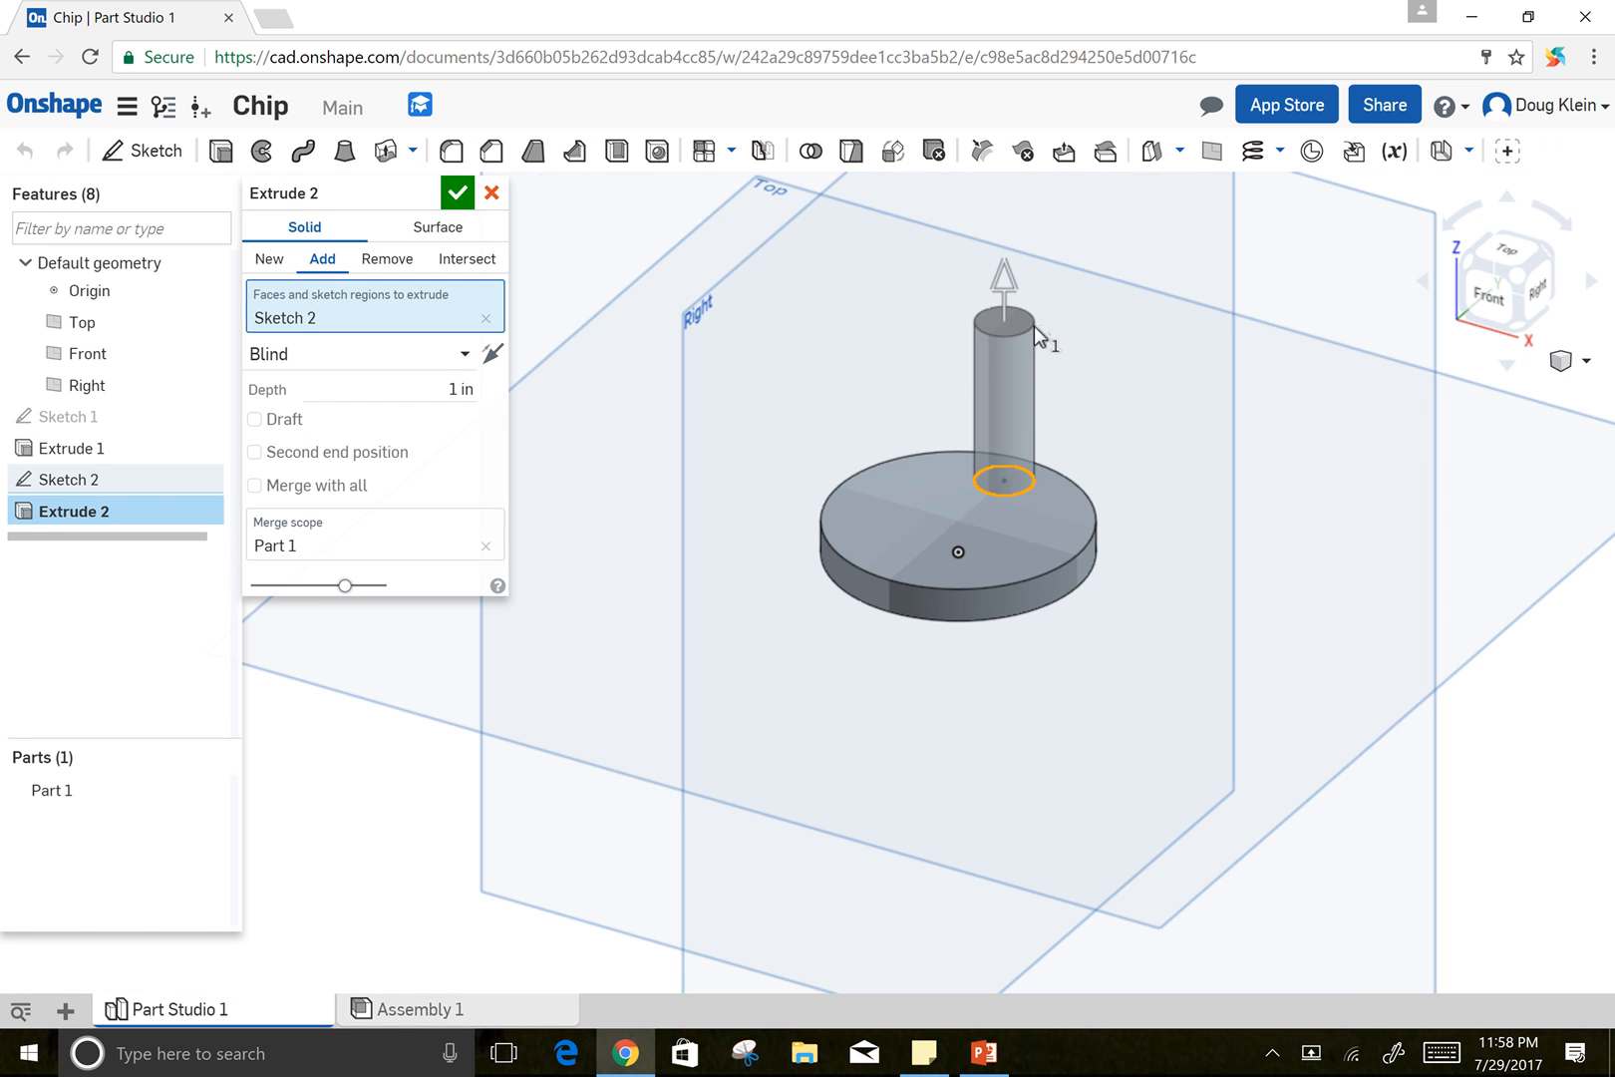
{"action": "scroll", "coordinate": [1037, 337], "scroll_direction": "up", "scroll_amount": 2}
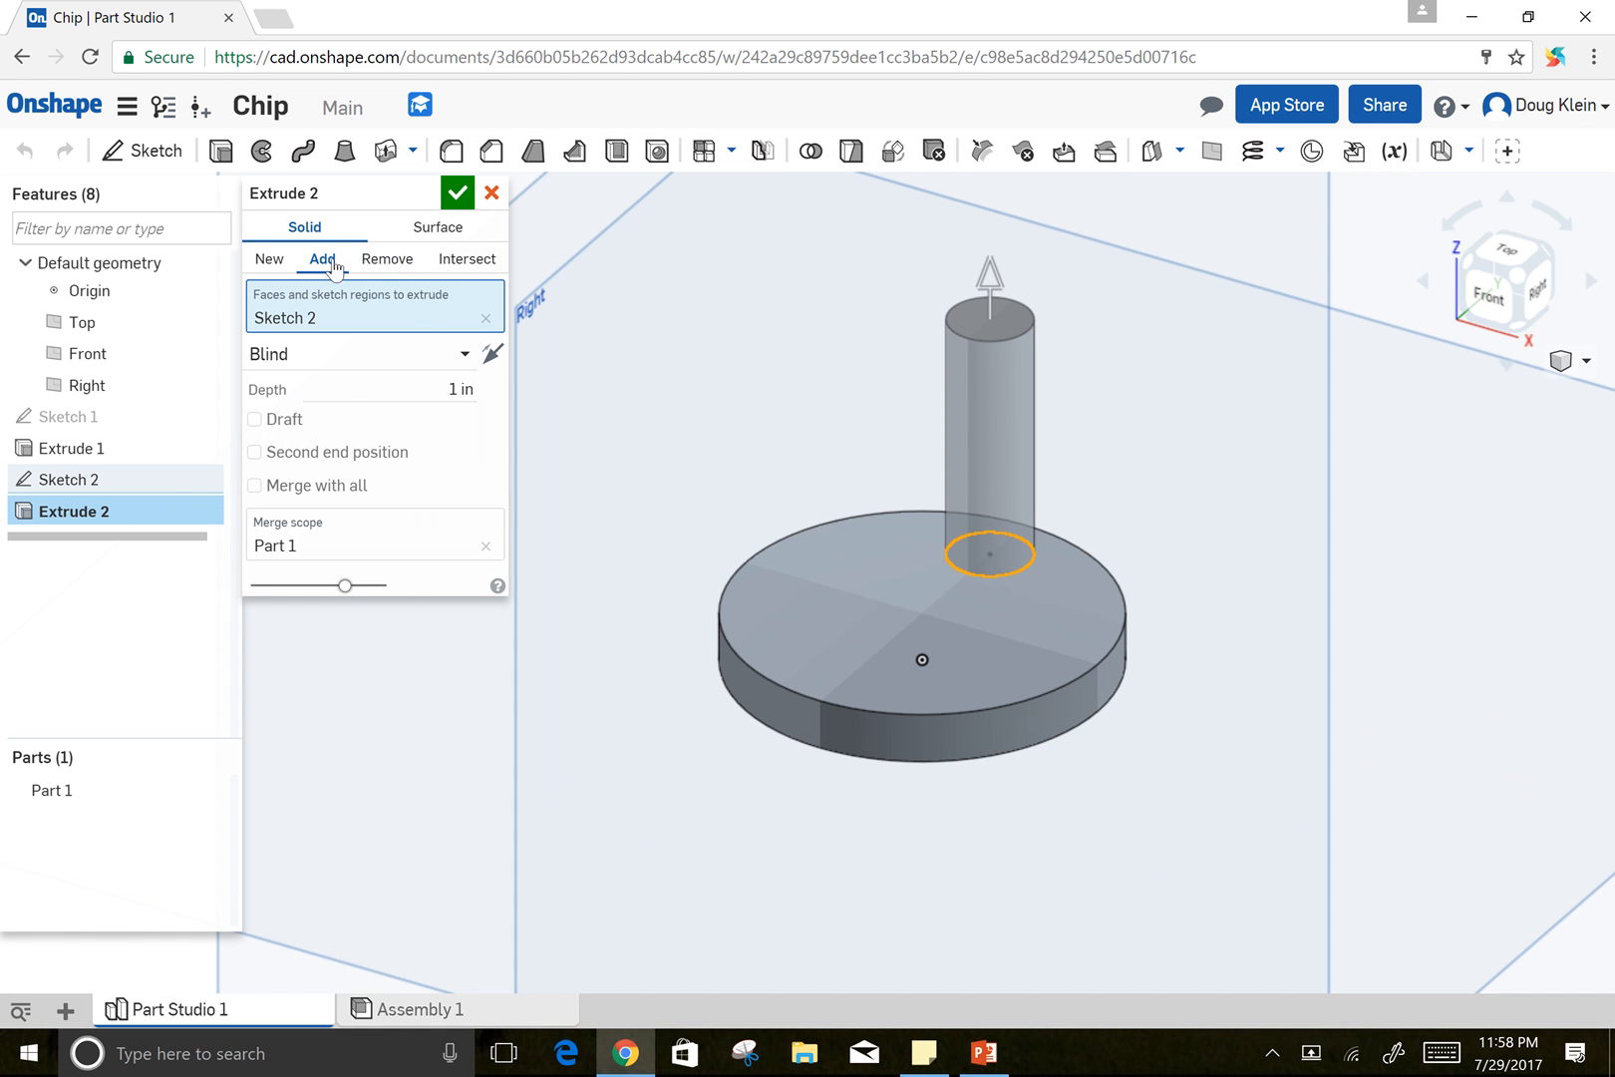
{"action": "left_click", "coordinate": [387, 263]}
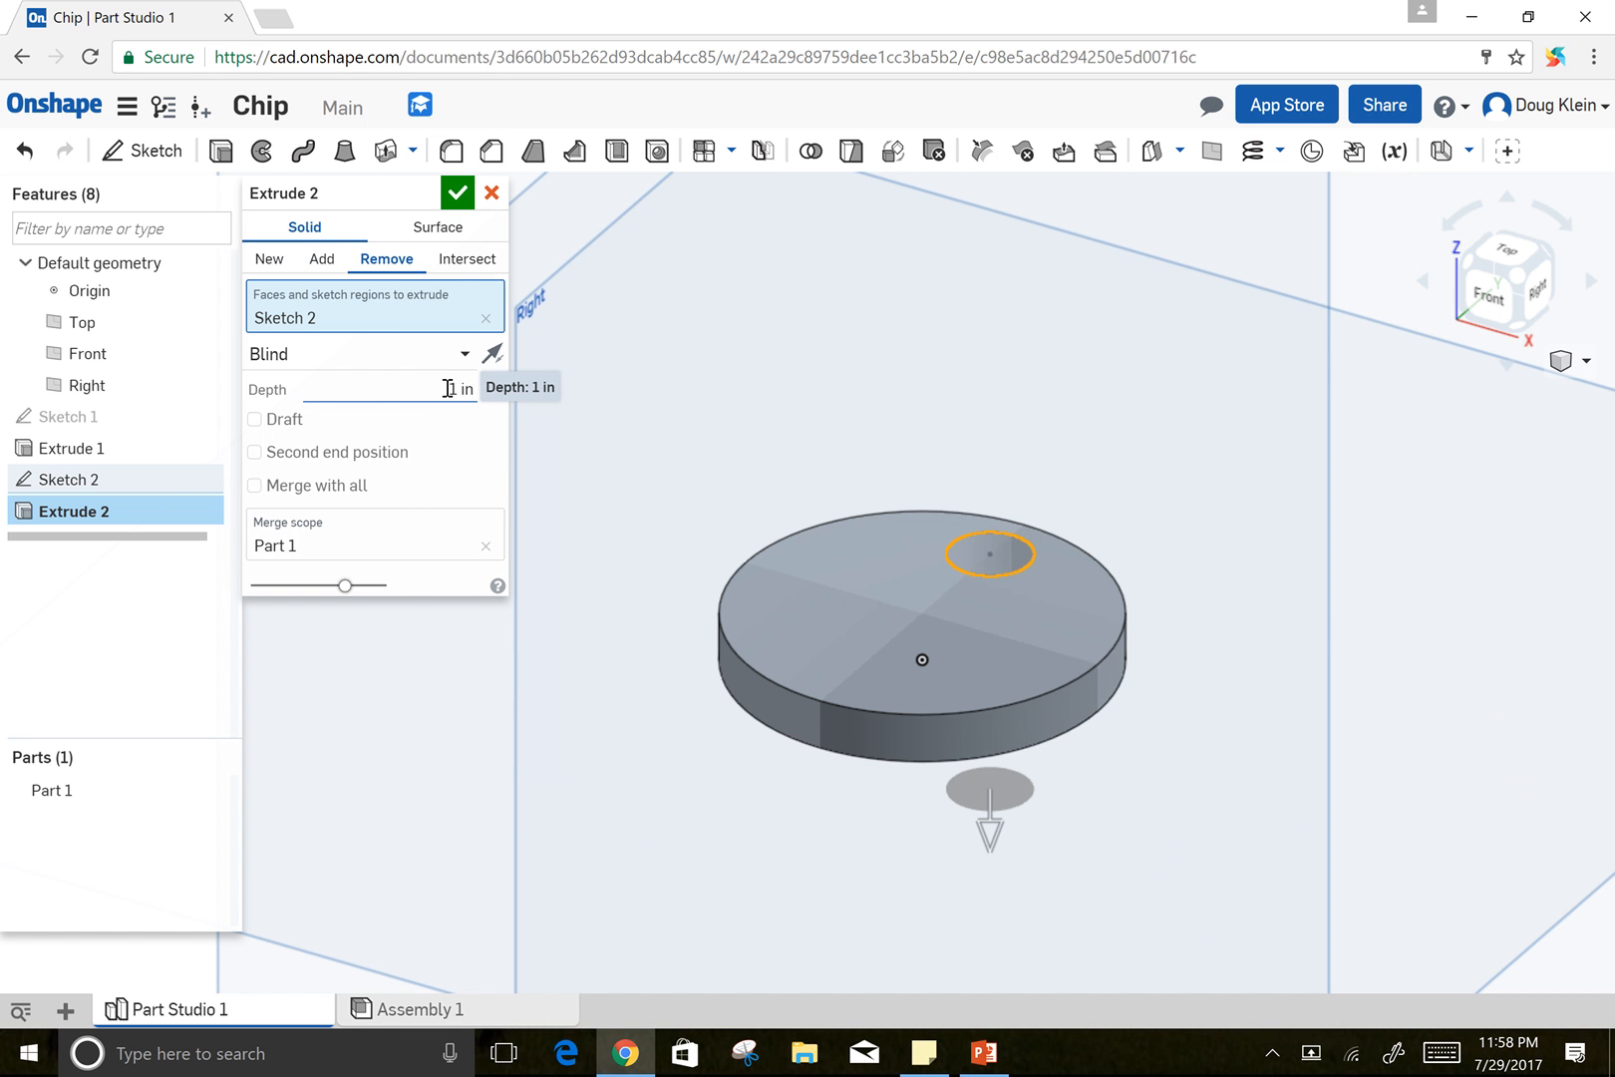
{"action": "left_click", "coordinate": [451, 354]}
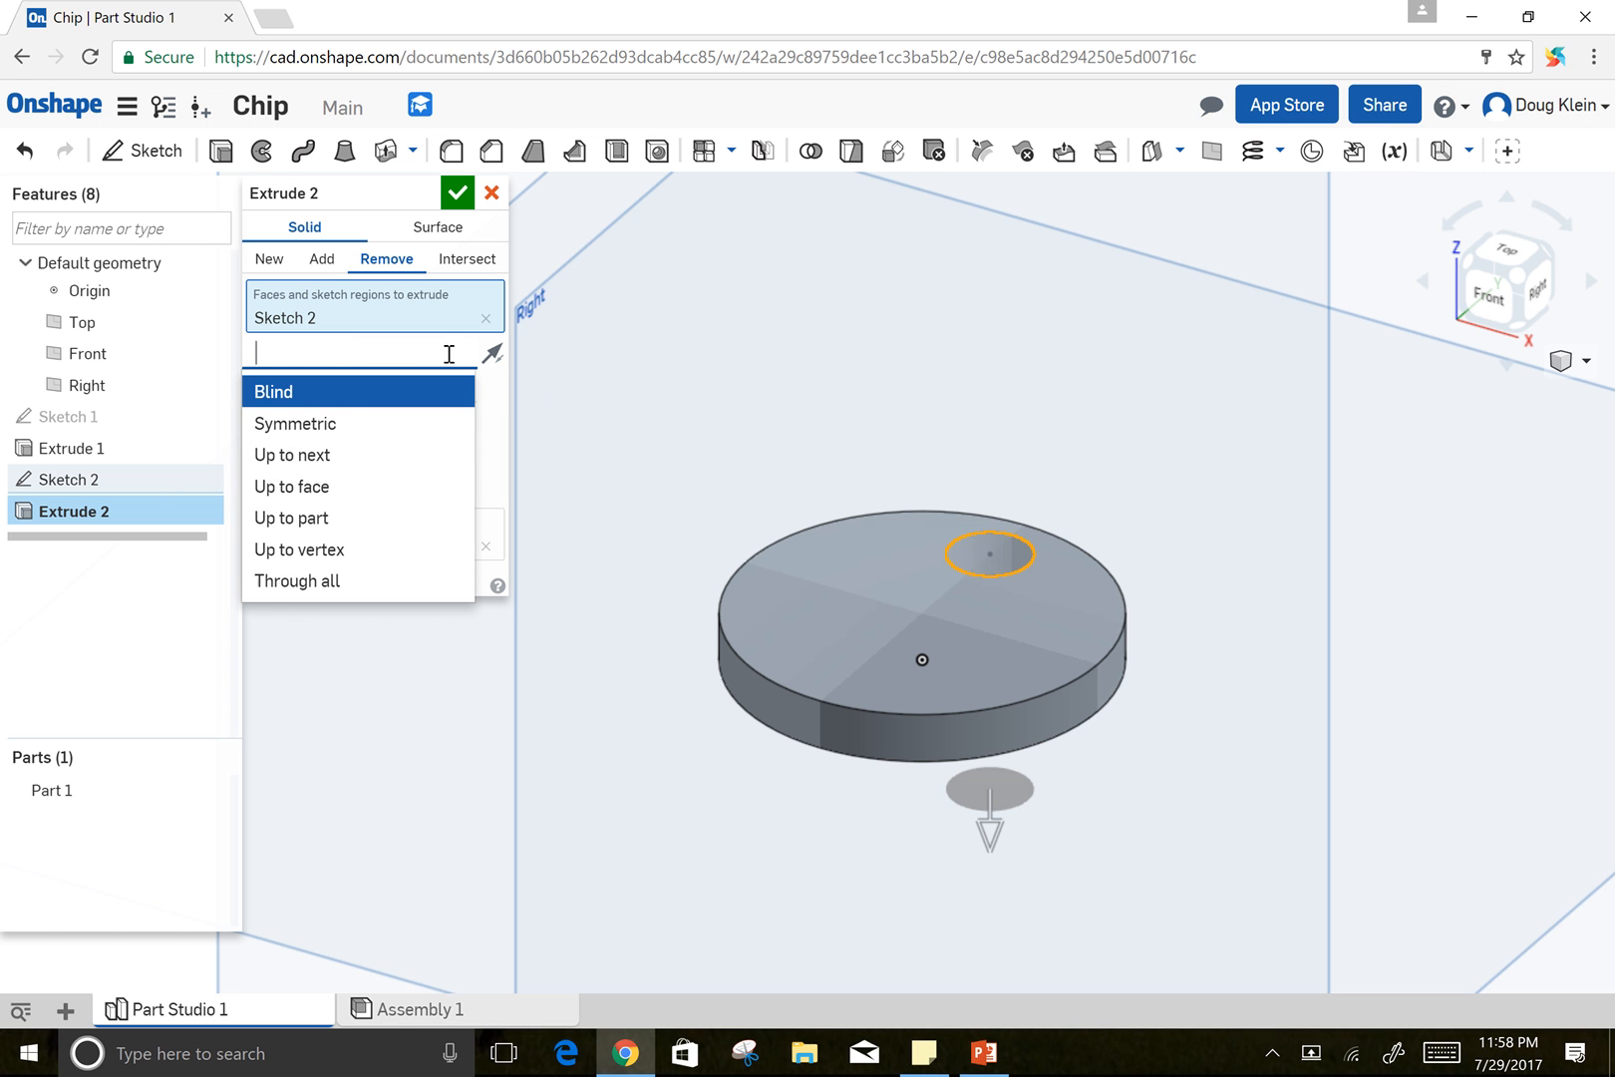
{"action": "left_click", "coordinate": [297, 582]}
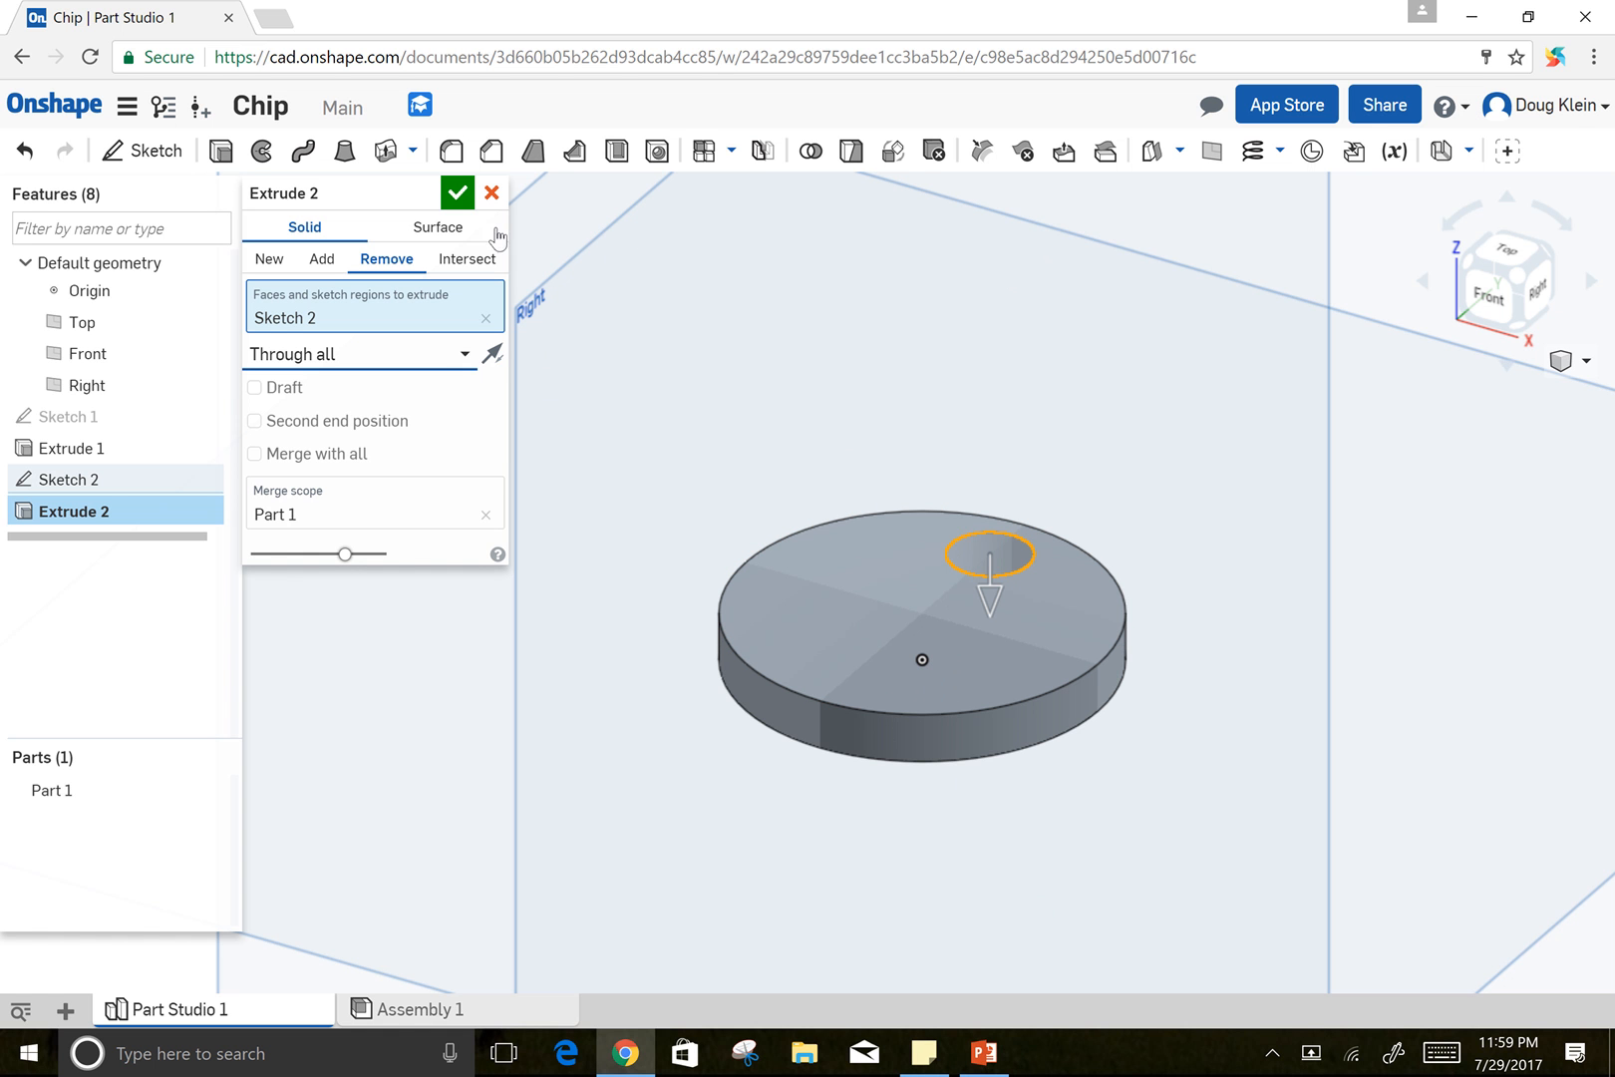
{"action": "left_click", "coordinate": [457, 192]}
{"action": "left_click", "coordinate": [456, 192]}
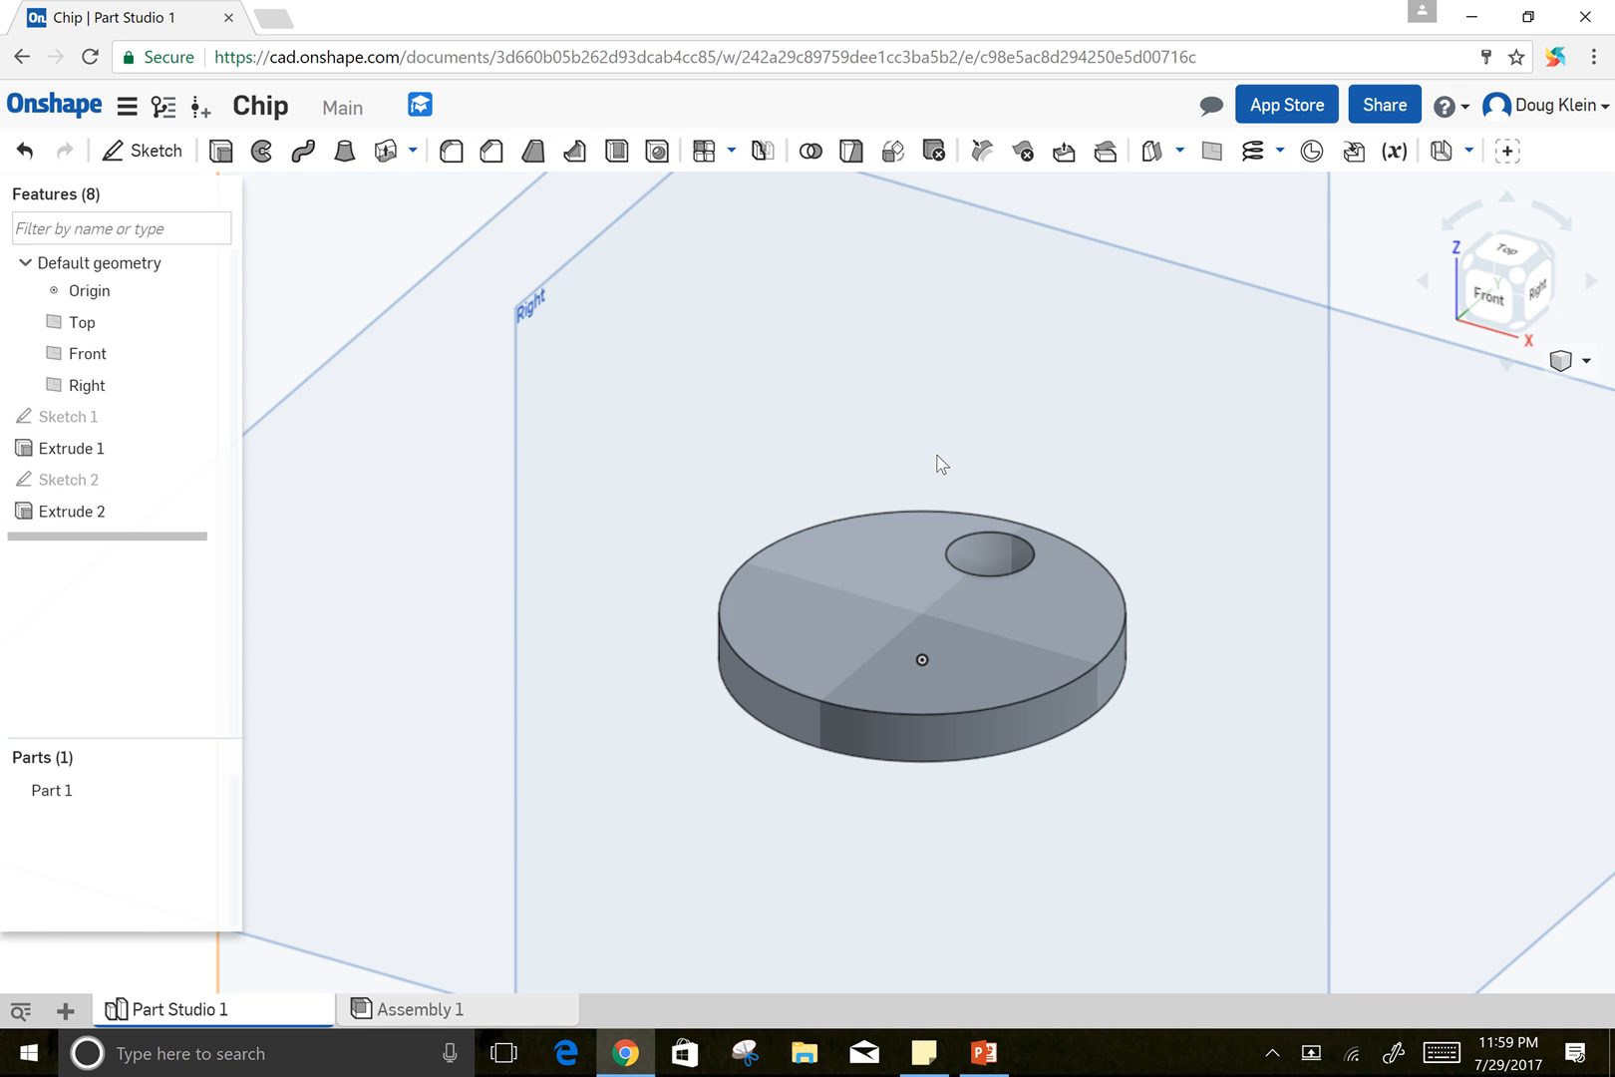
Fillet the upper and lower edges of both the hole and the chip's outer rim with a 0.05 in radius
{"action": "right_click_drag", "start_coordinate": [937, 455], "coordinate": [935, 477]}
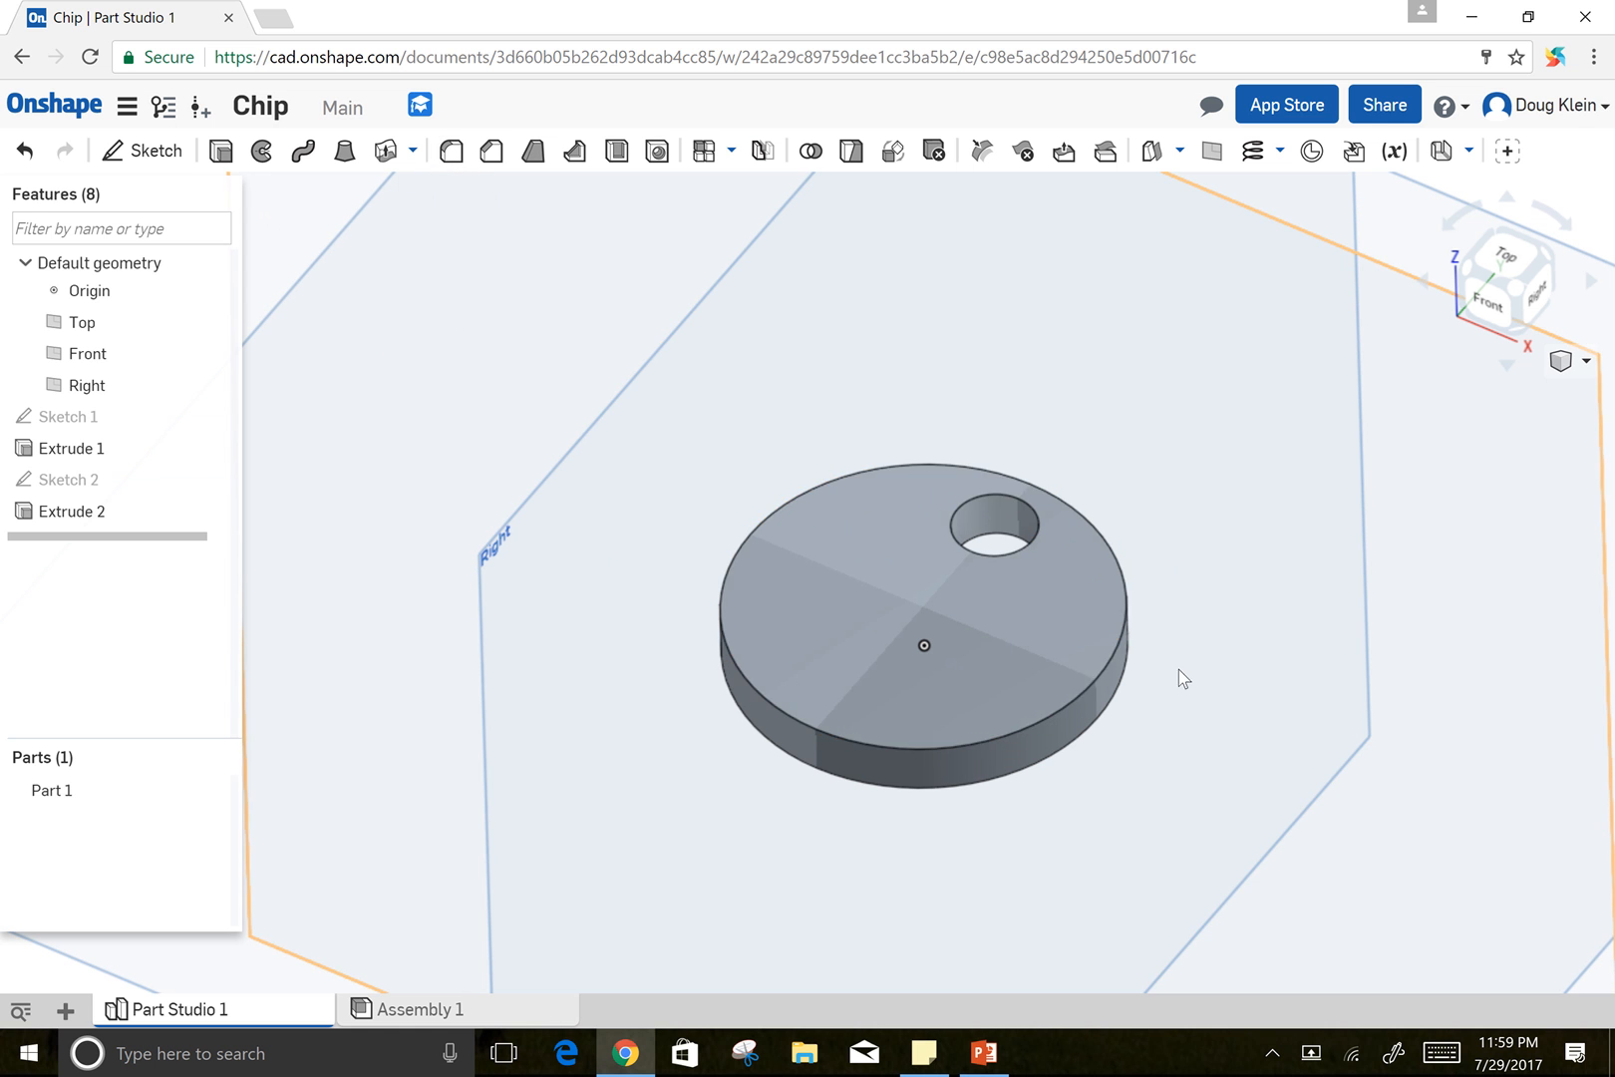
{"action": "left_click", "coordinate": [450, 153]}
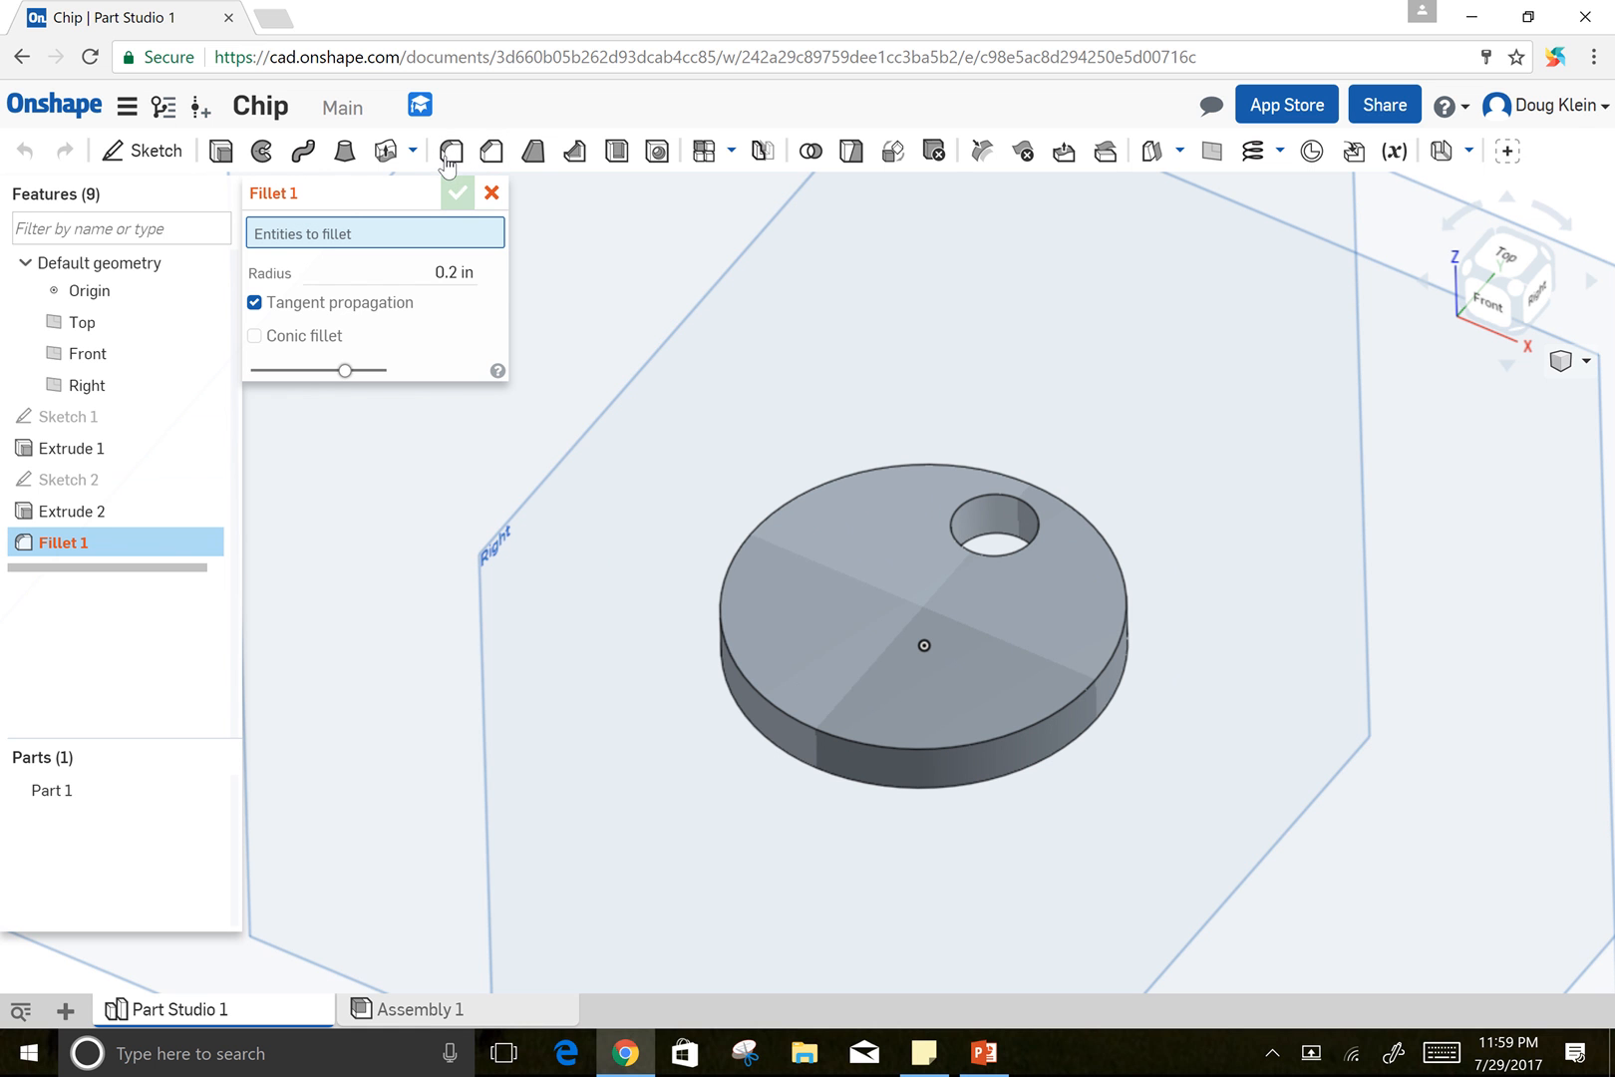
{"action": "left_click", "coordinate": [454, 271]}
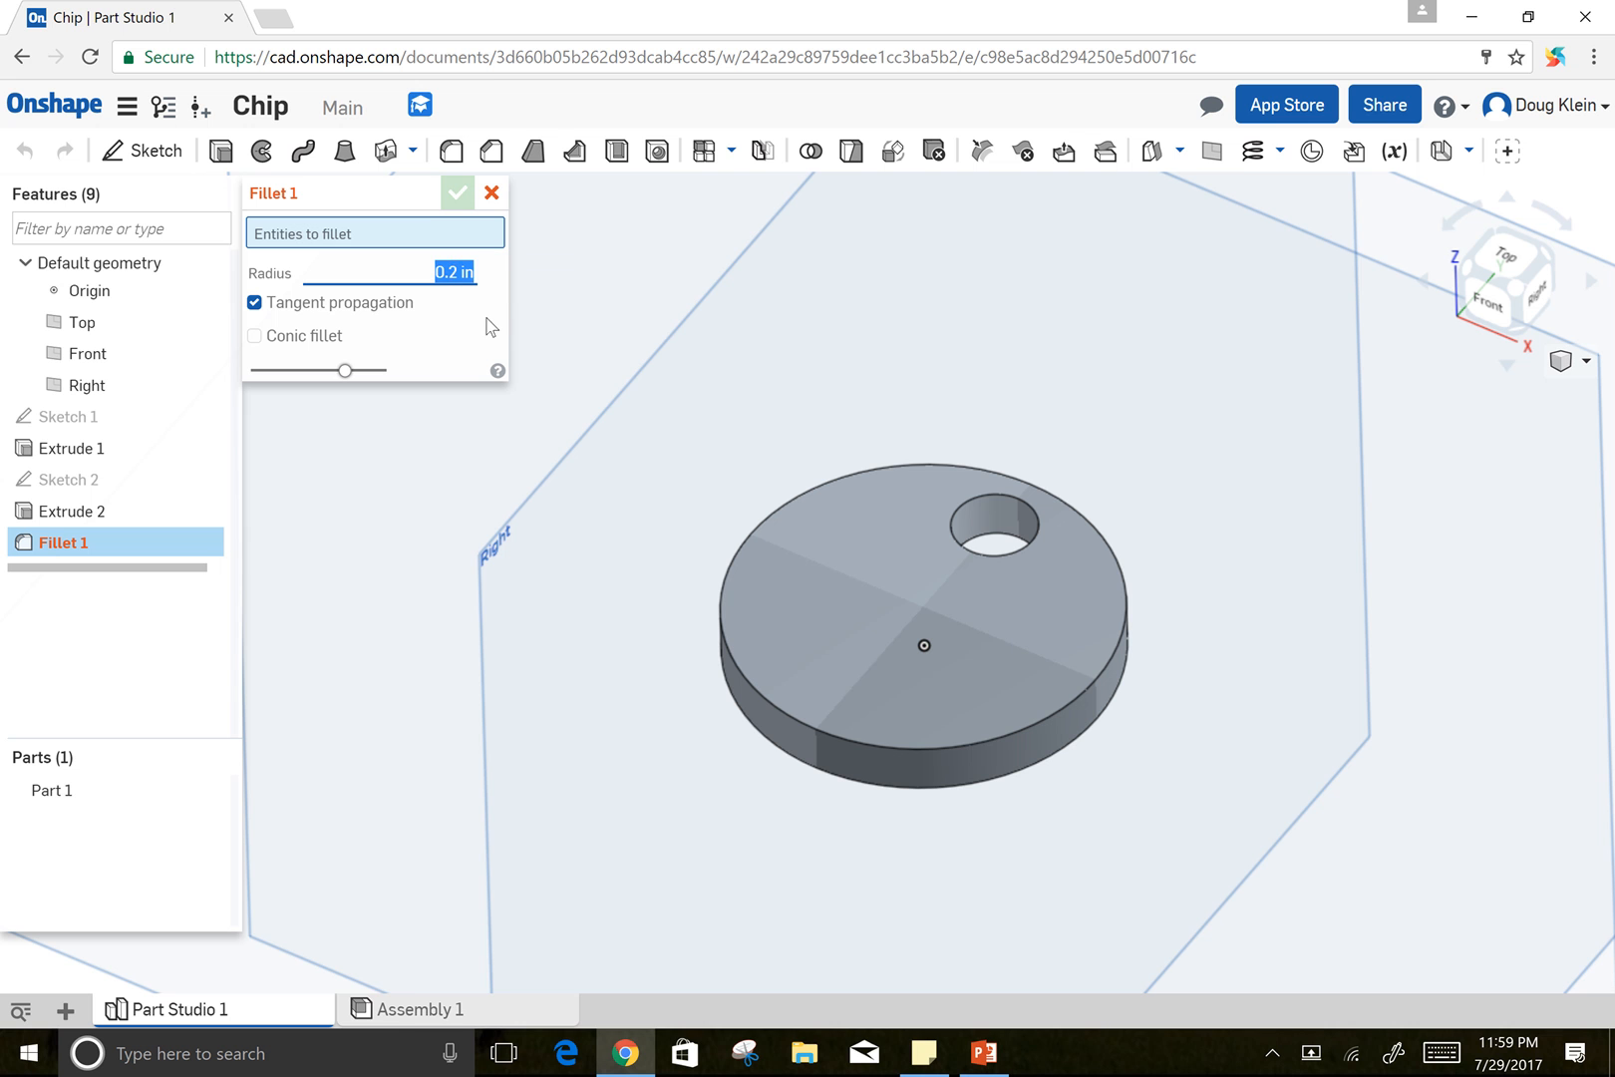
{"action": "type", "text": ".05"}
{"action": "left_click", "coordinate": [953, 464]}
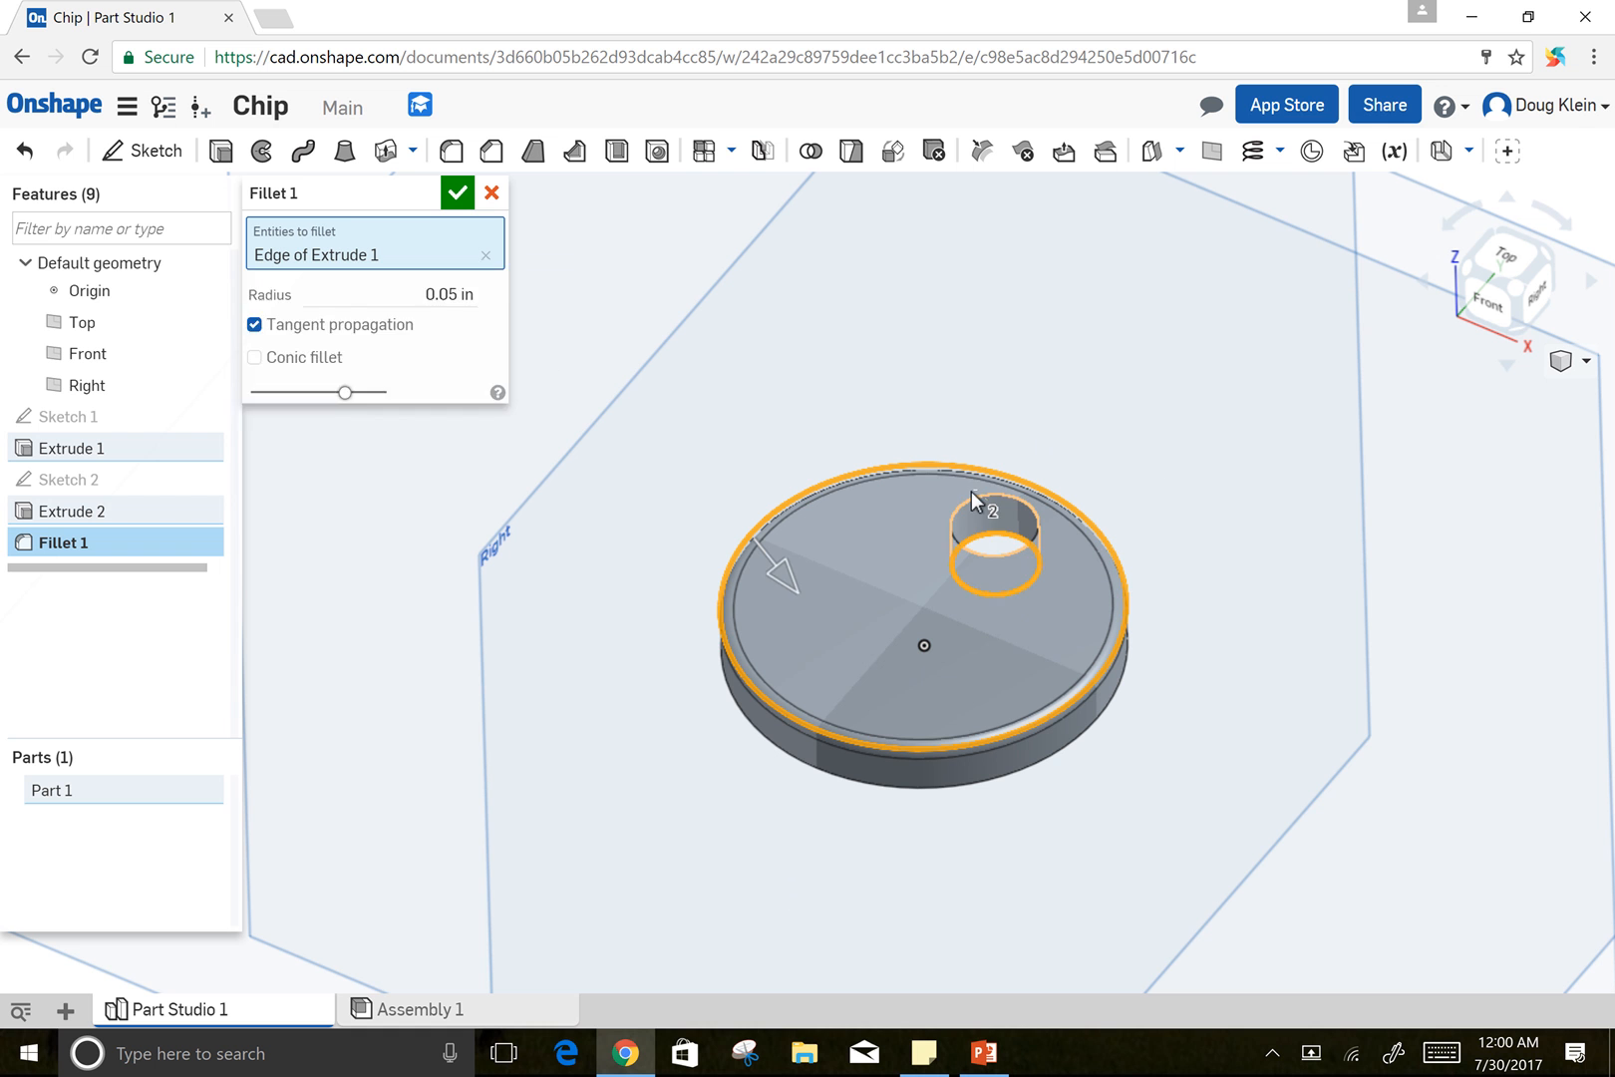
{"action": "left_click", "coordinate": [972, 513]}
{"action": "left_click", "coordinate": [973, 517]}
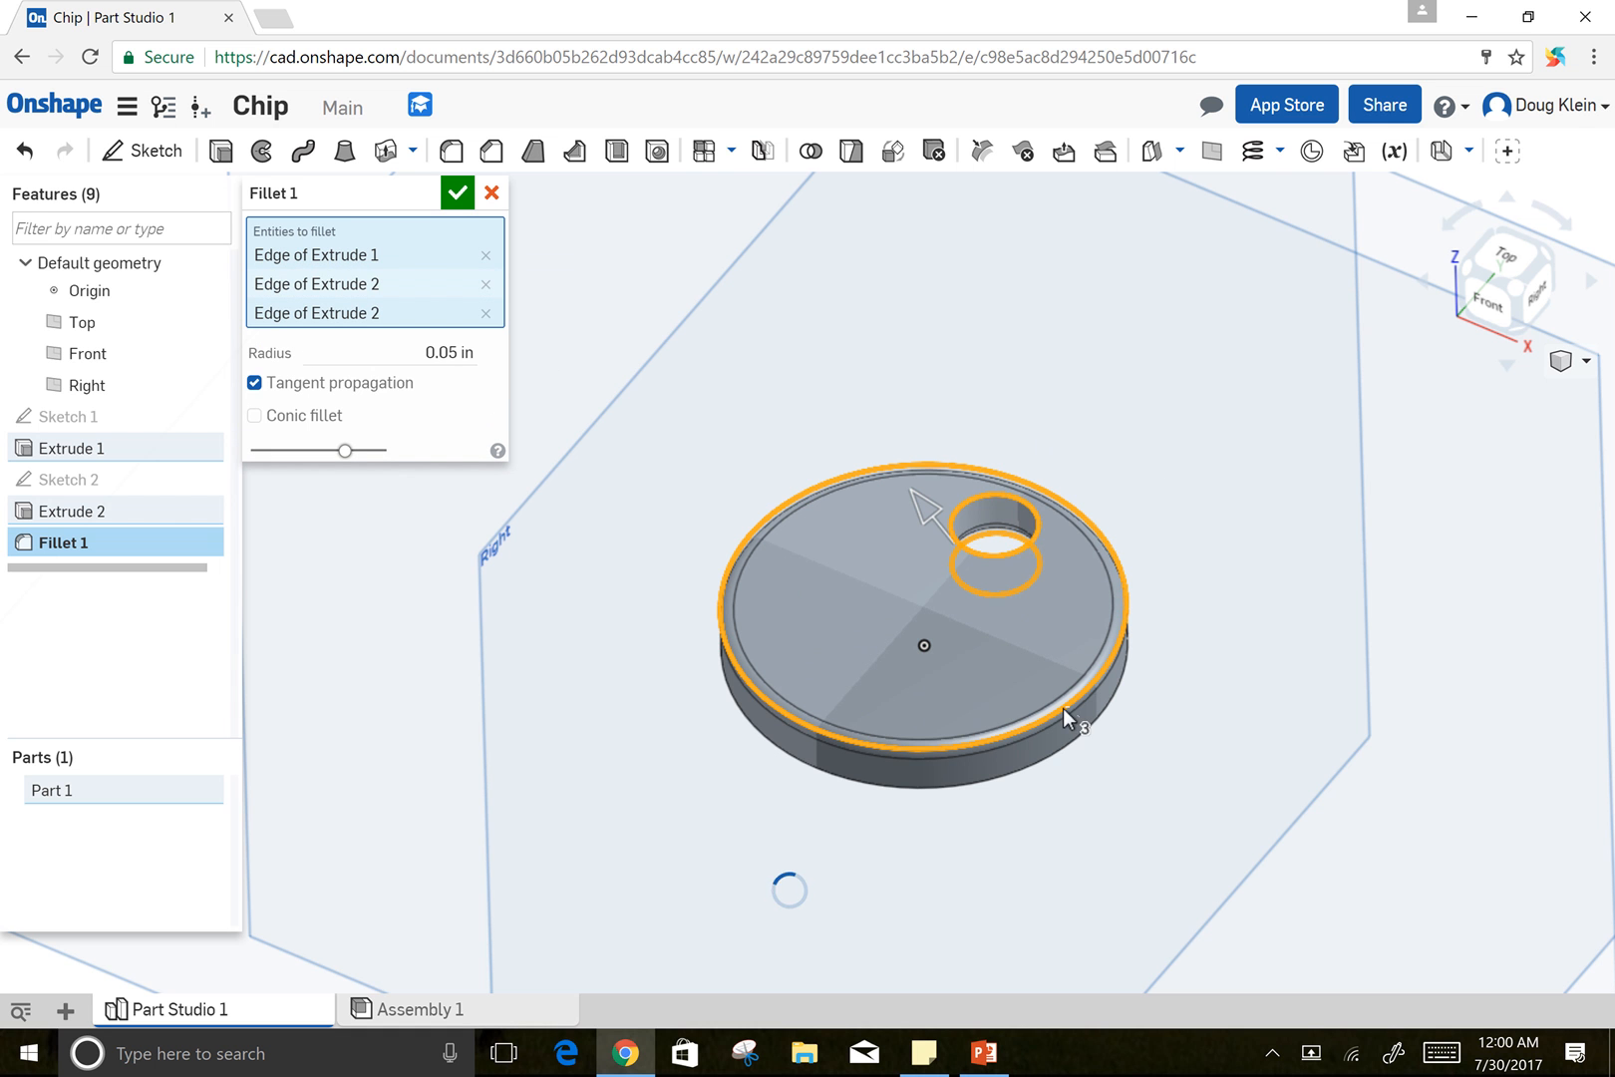
{"action": "left_click", "coordinate": [993, 762]}
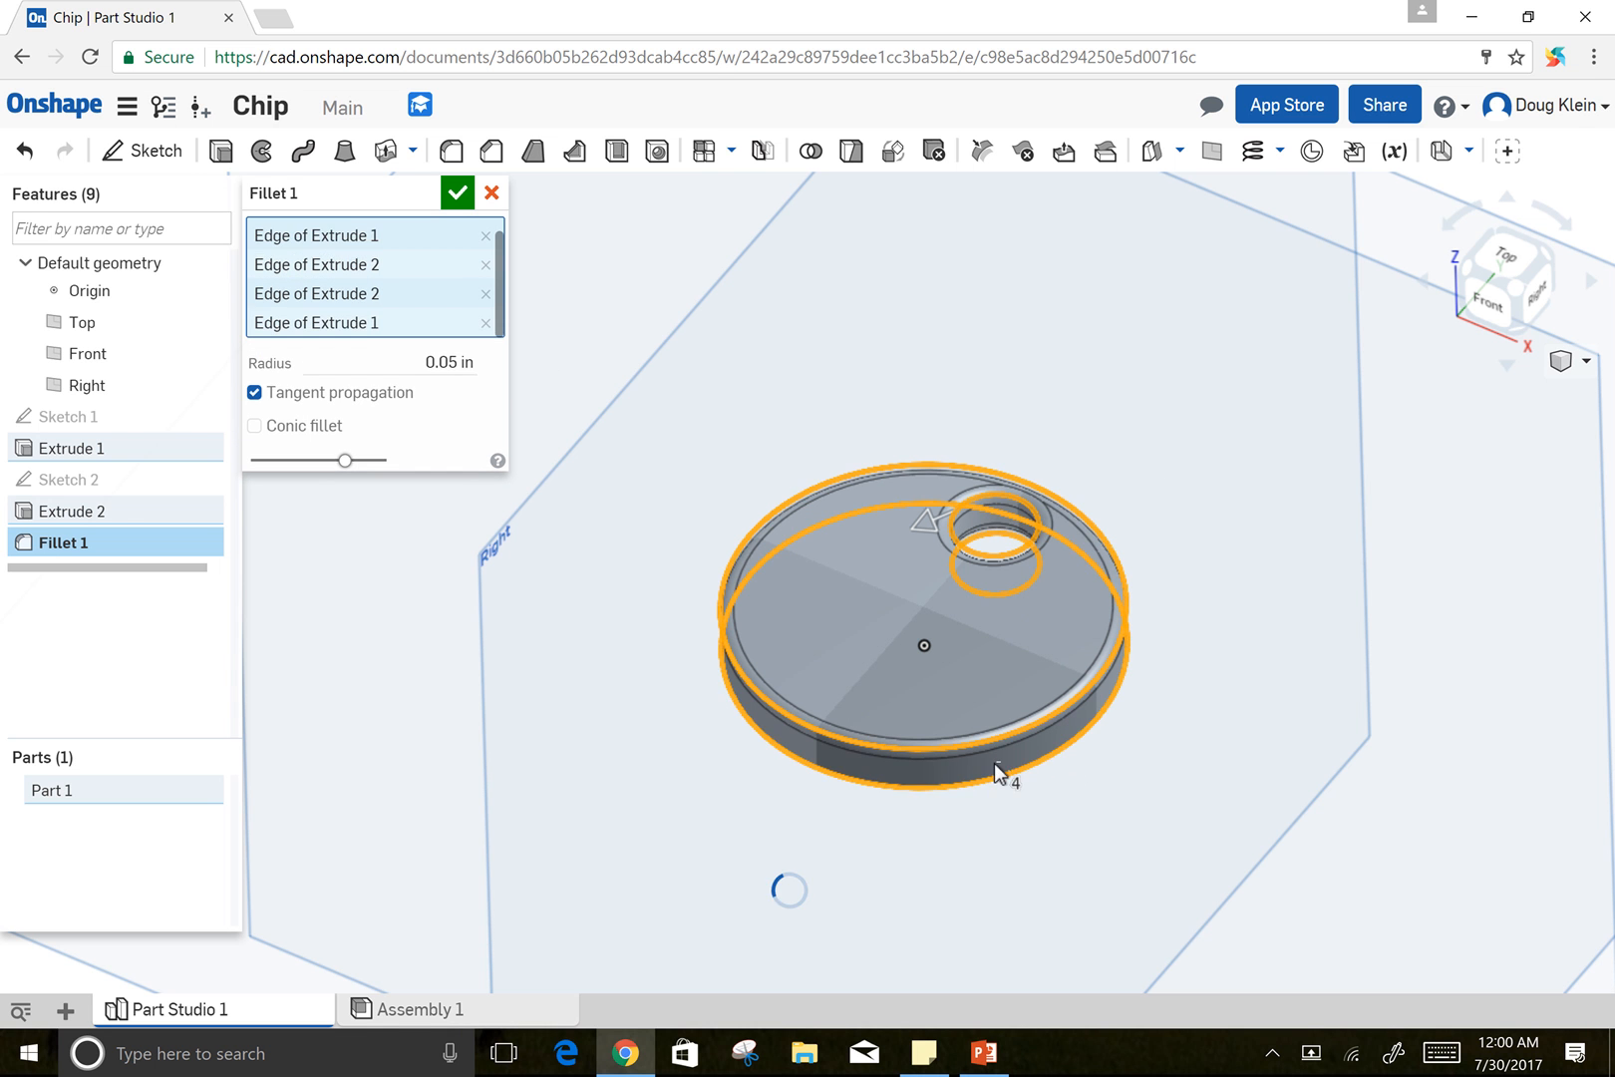
{"action": "left_click", "coordinate": [458, 193]}
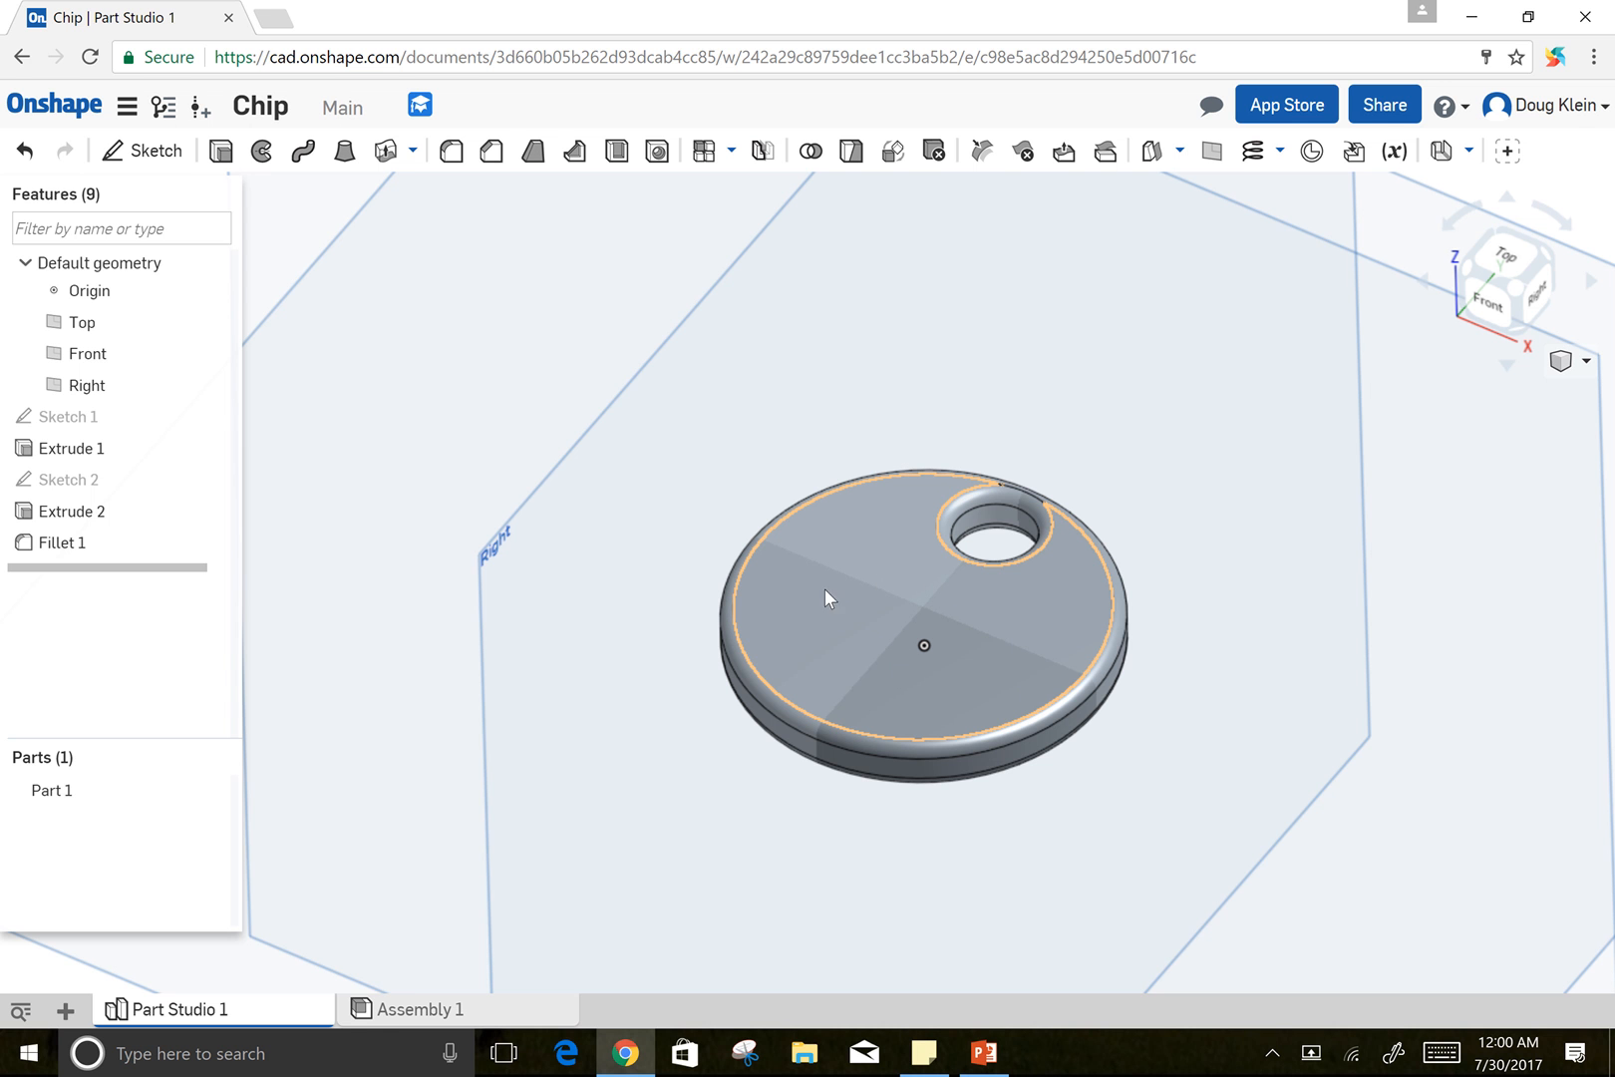
Start a sketch on the chip's top face and draw a text box across the face in front of the hole
{"action": "left_click", "coordinate": [139, 150]}
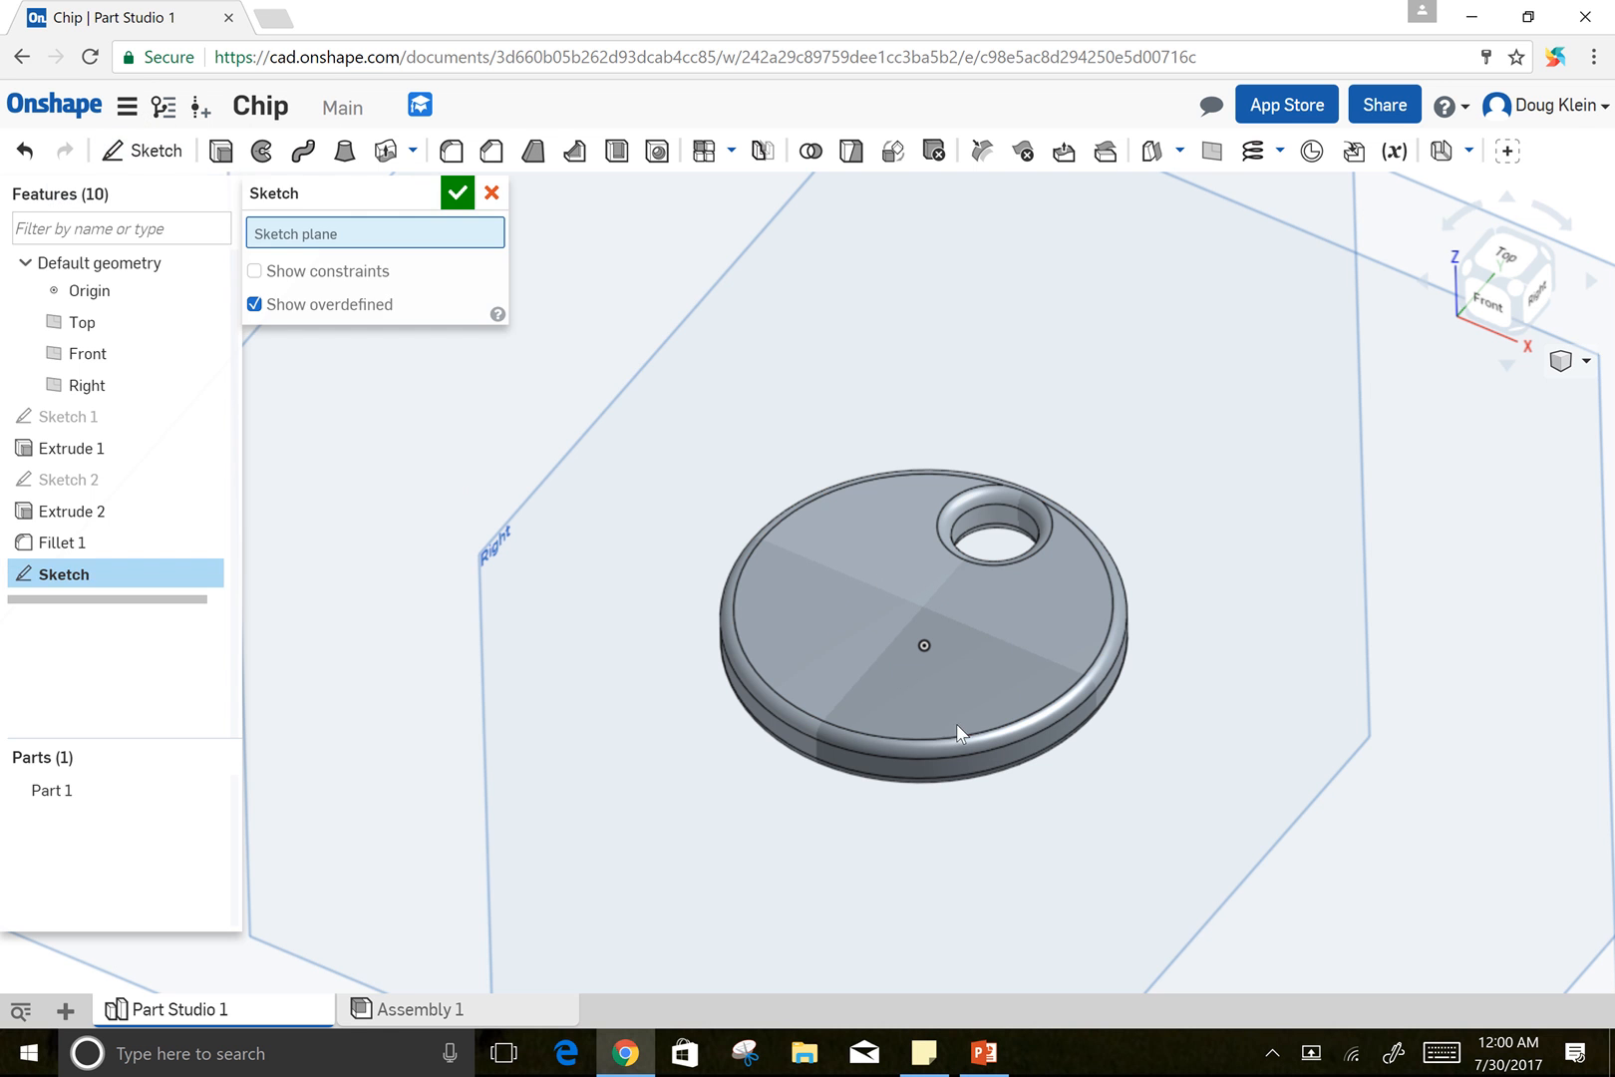
{"action": "left_click", "coordinate": [894, 596]}
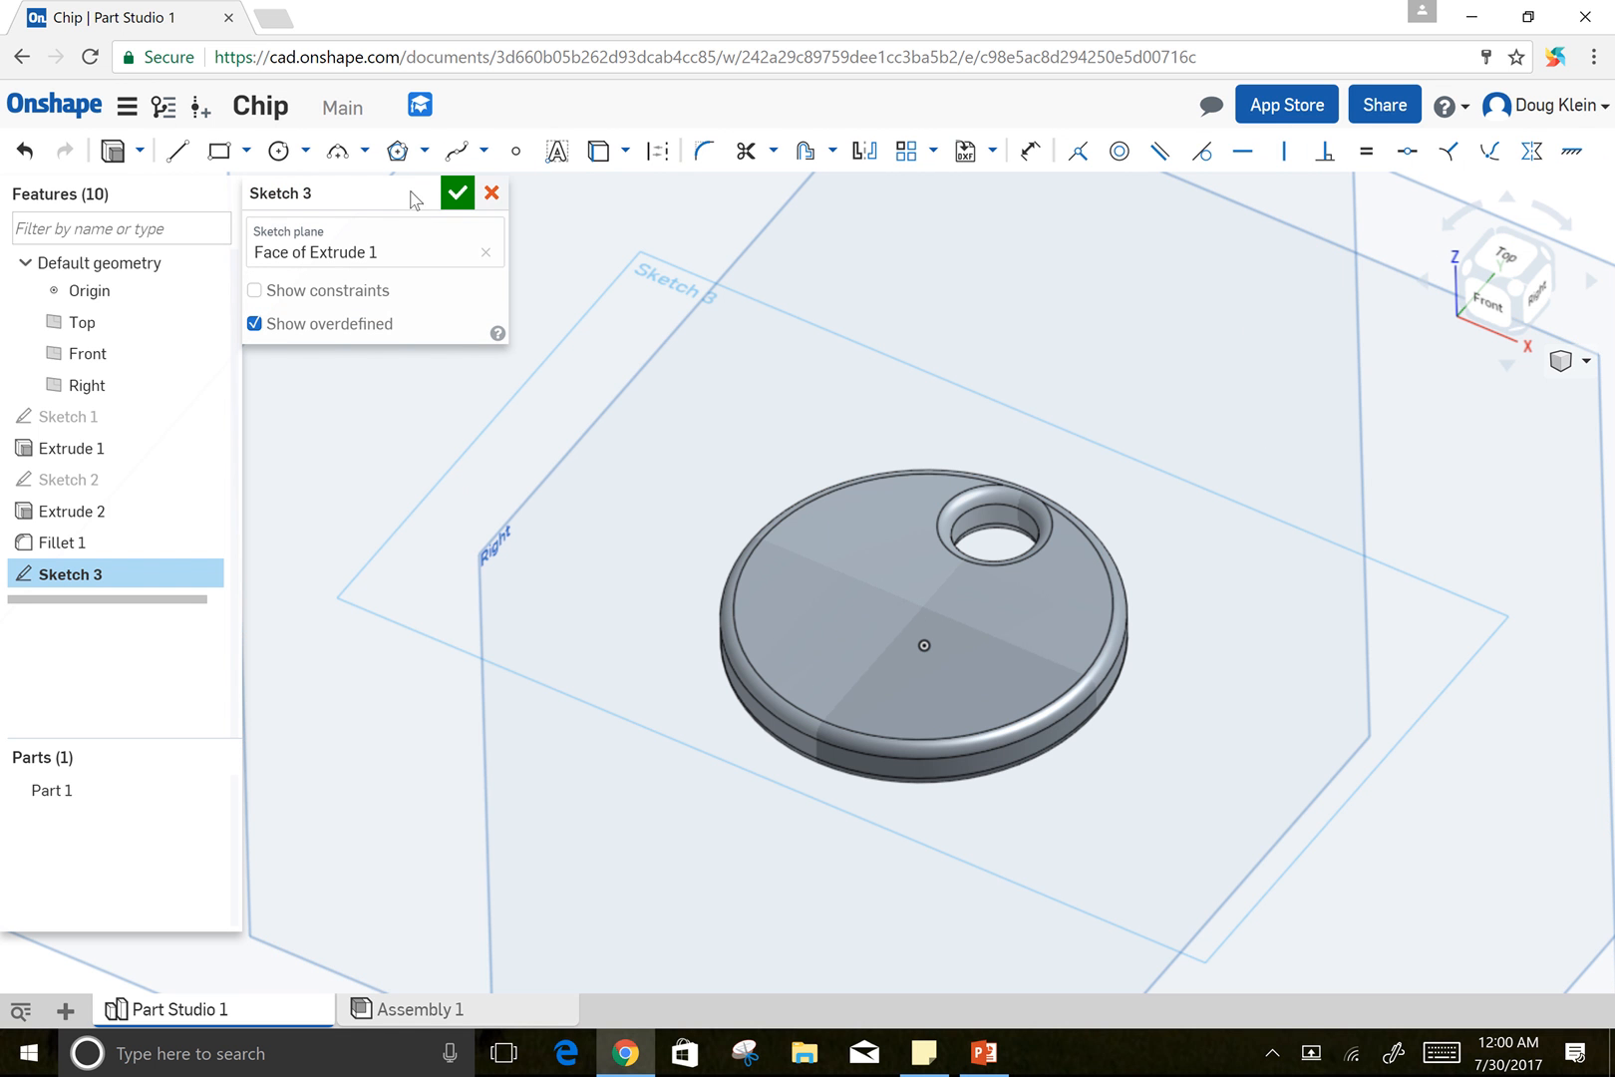
{"action": "left_click", "coordinate": [556, 151]}
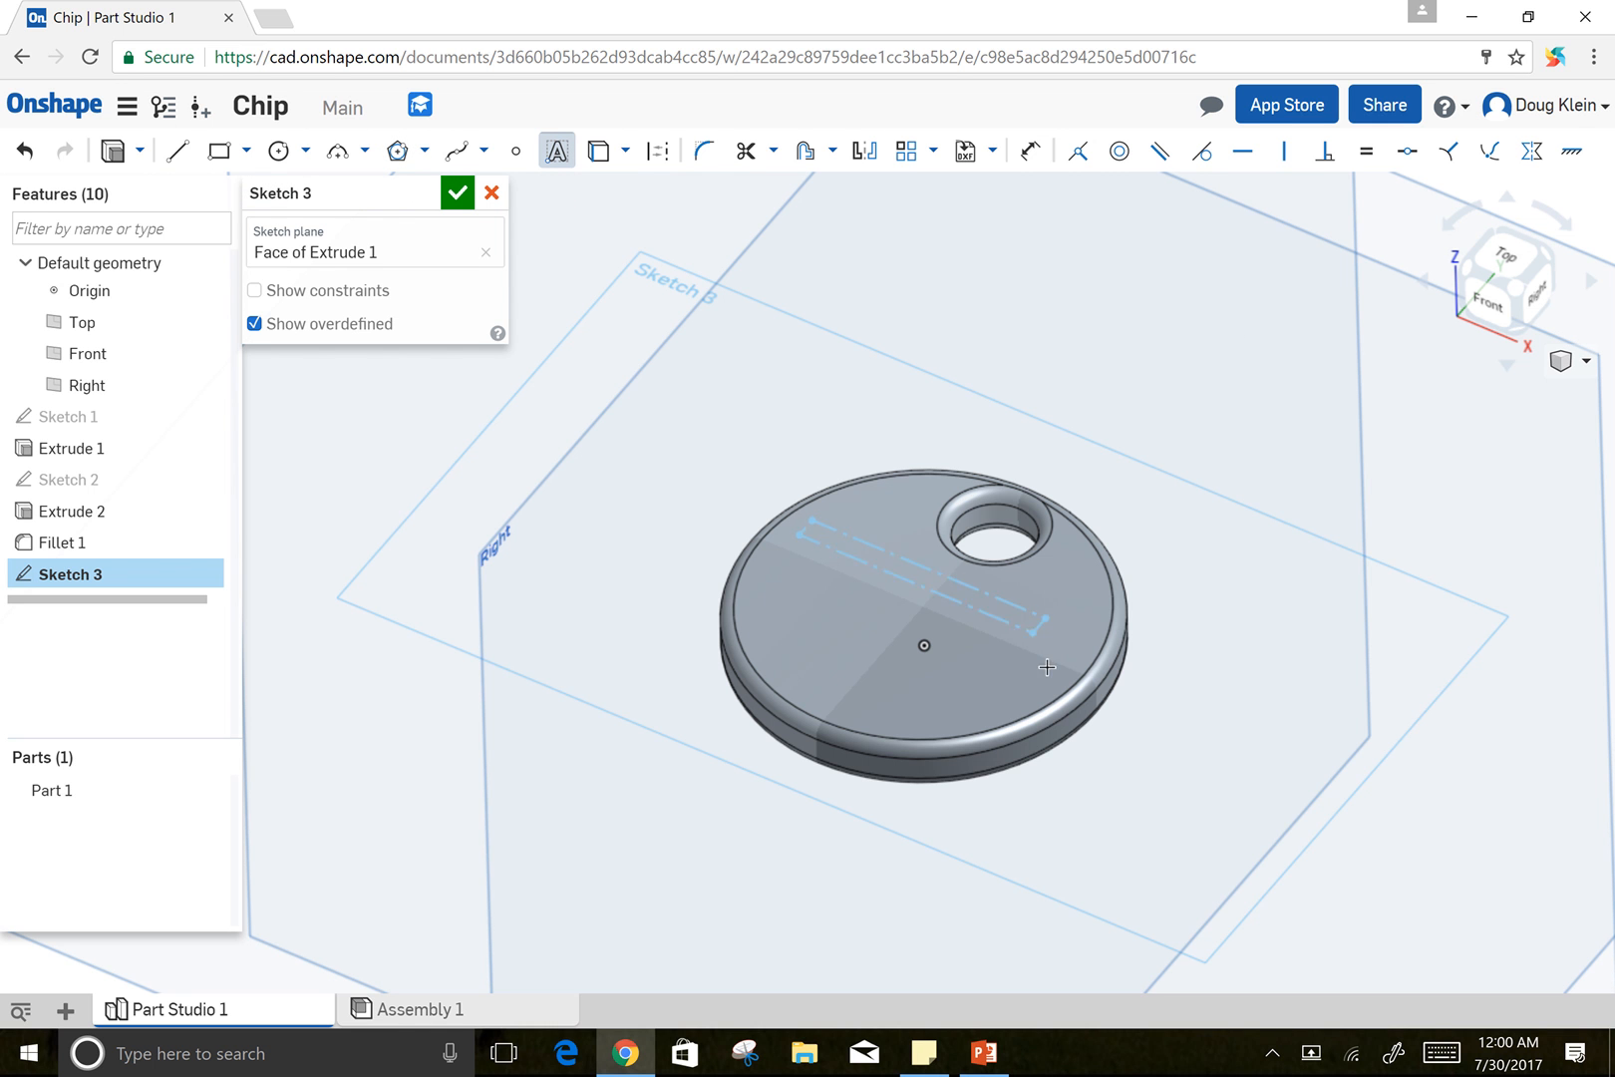
{"action": "left_click", "coordinate": [1015, 689]}
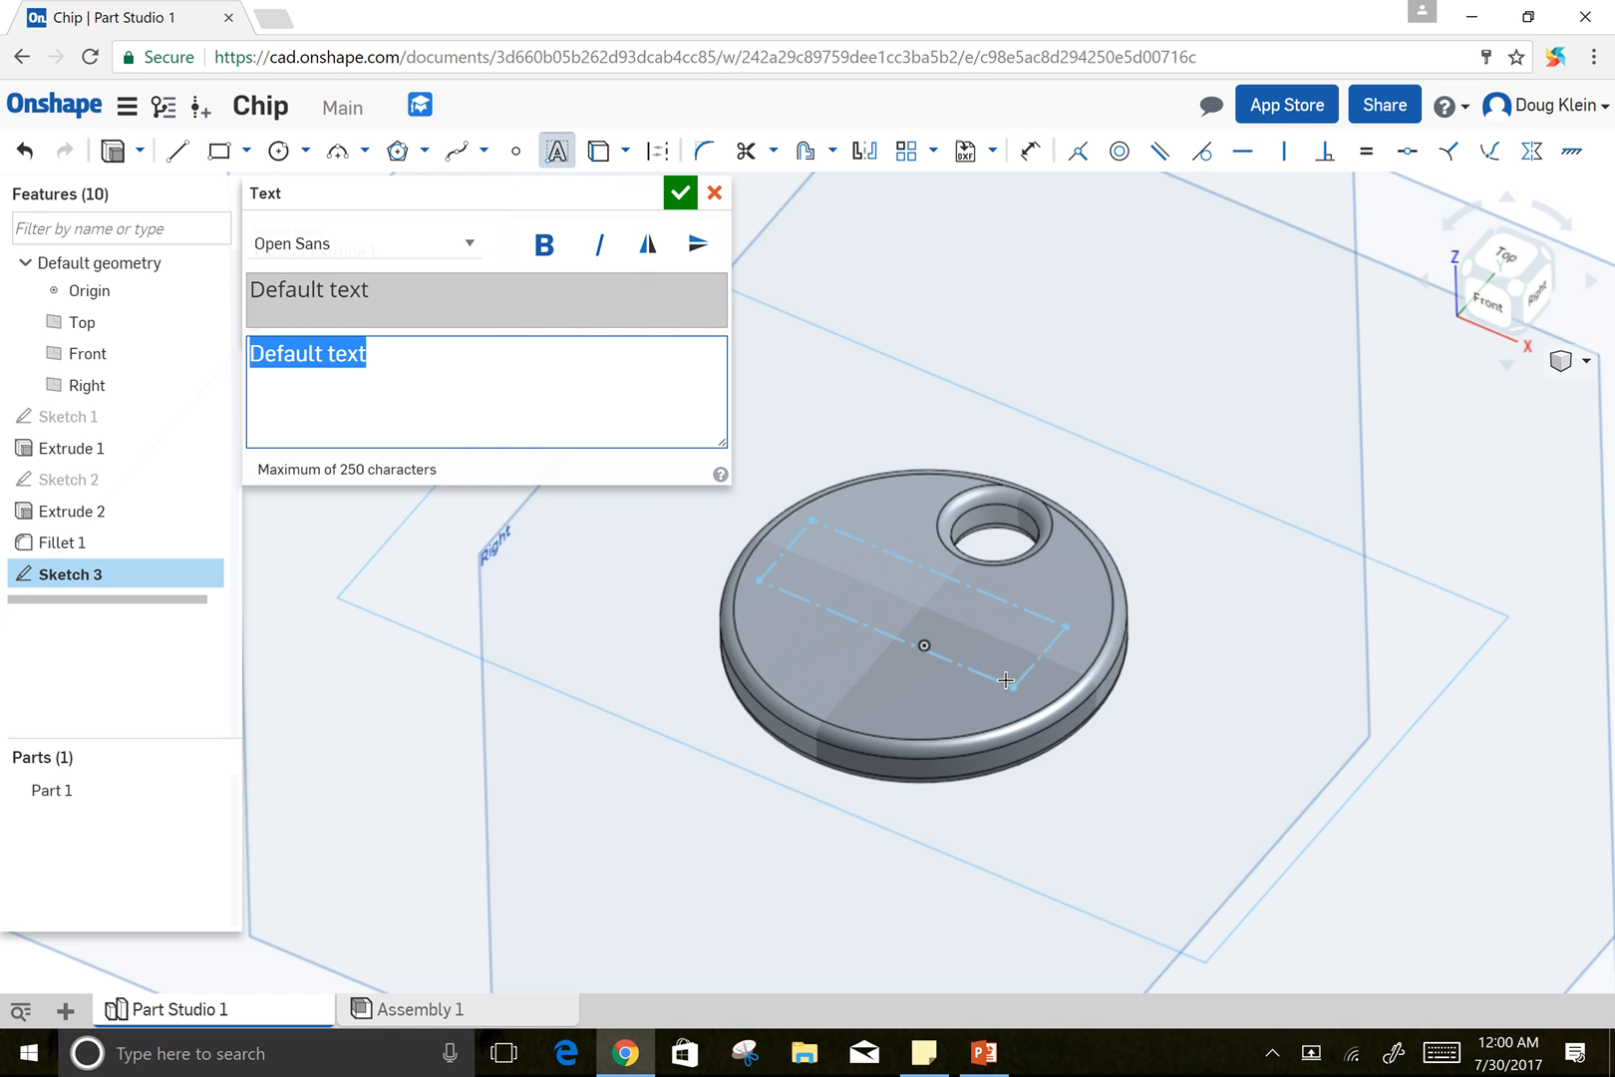
Enter STUDENT with the student number on a second line as the sketch text, and make it bold
{"action": "type", "text": "STUDENT"}
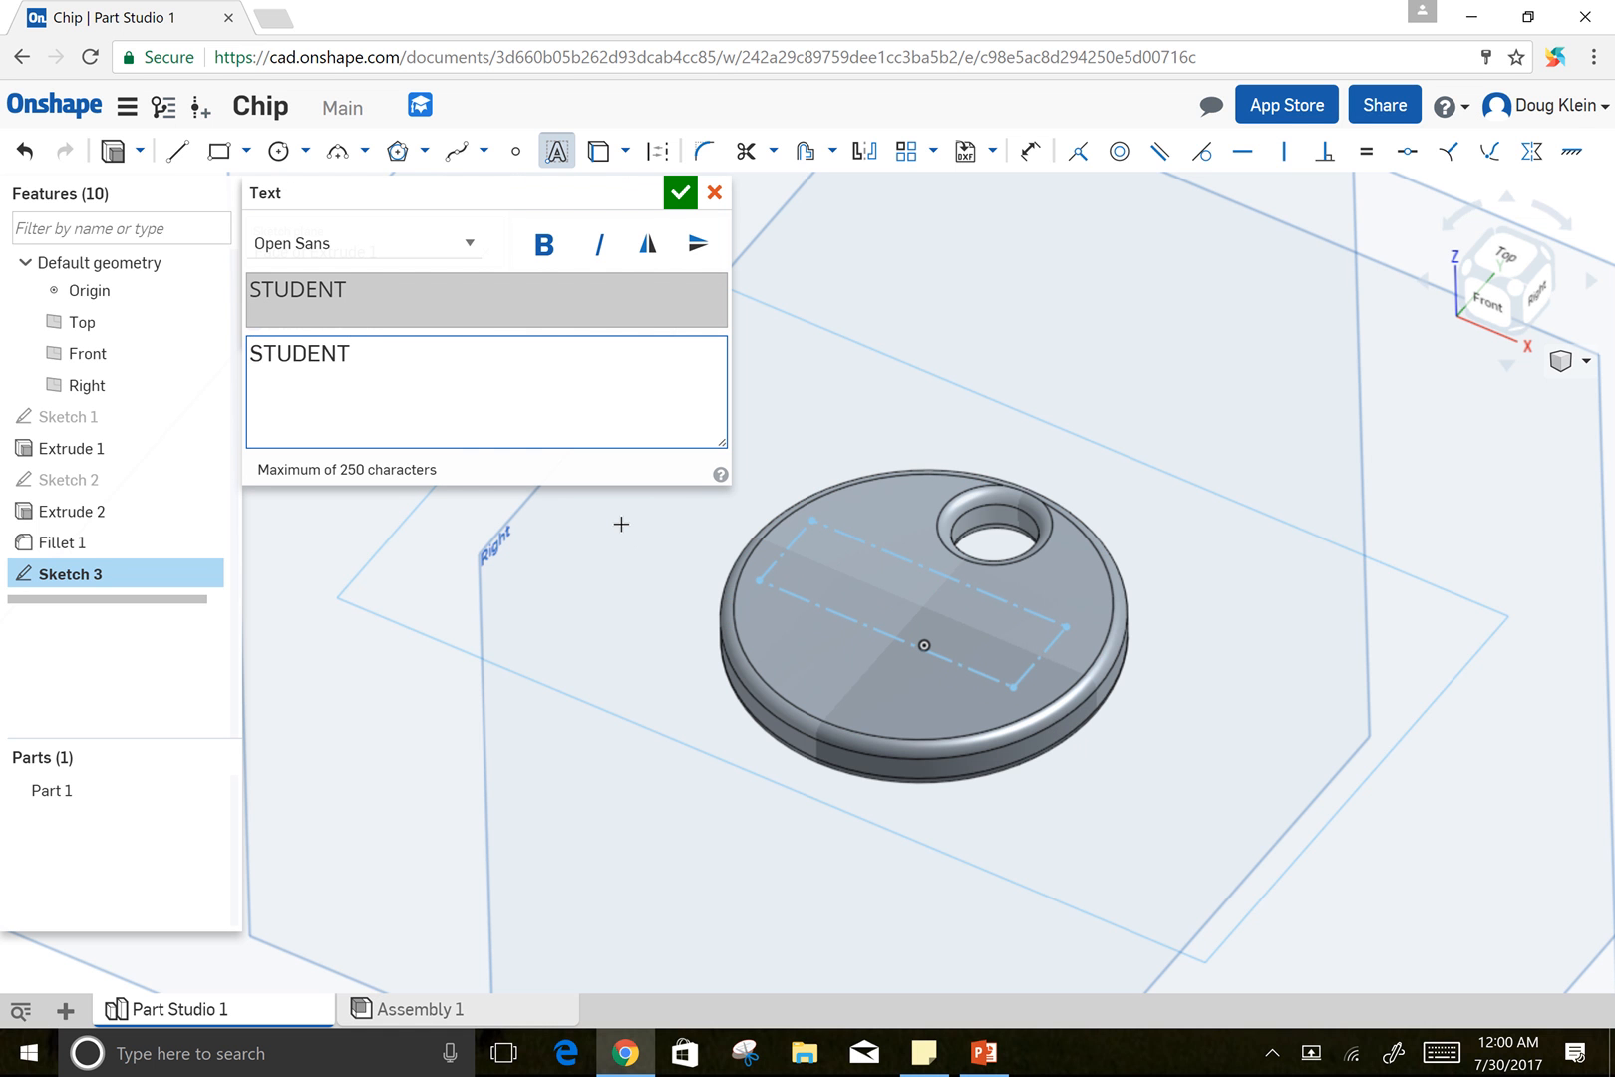
{"action": "key", "text": "Return"}
{"action": "type", "text": "867"}
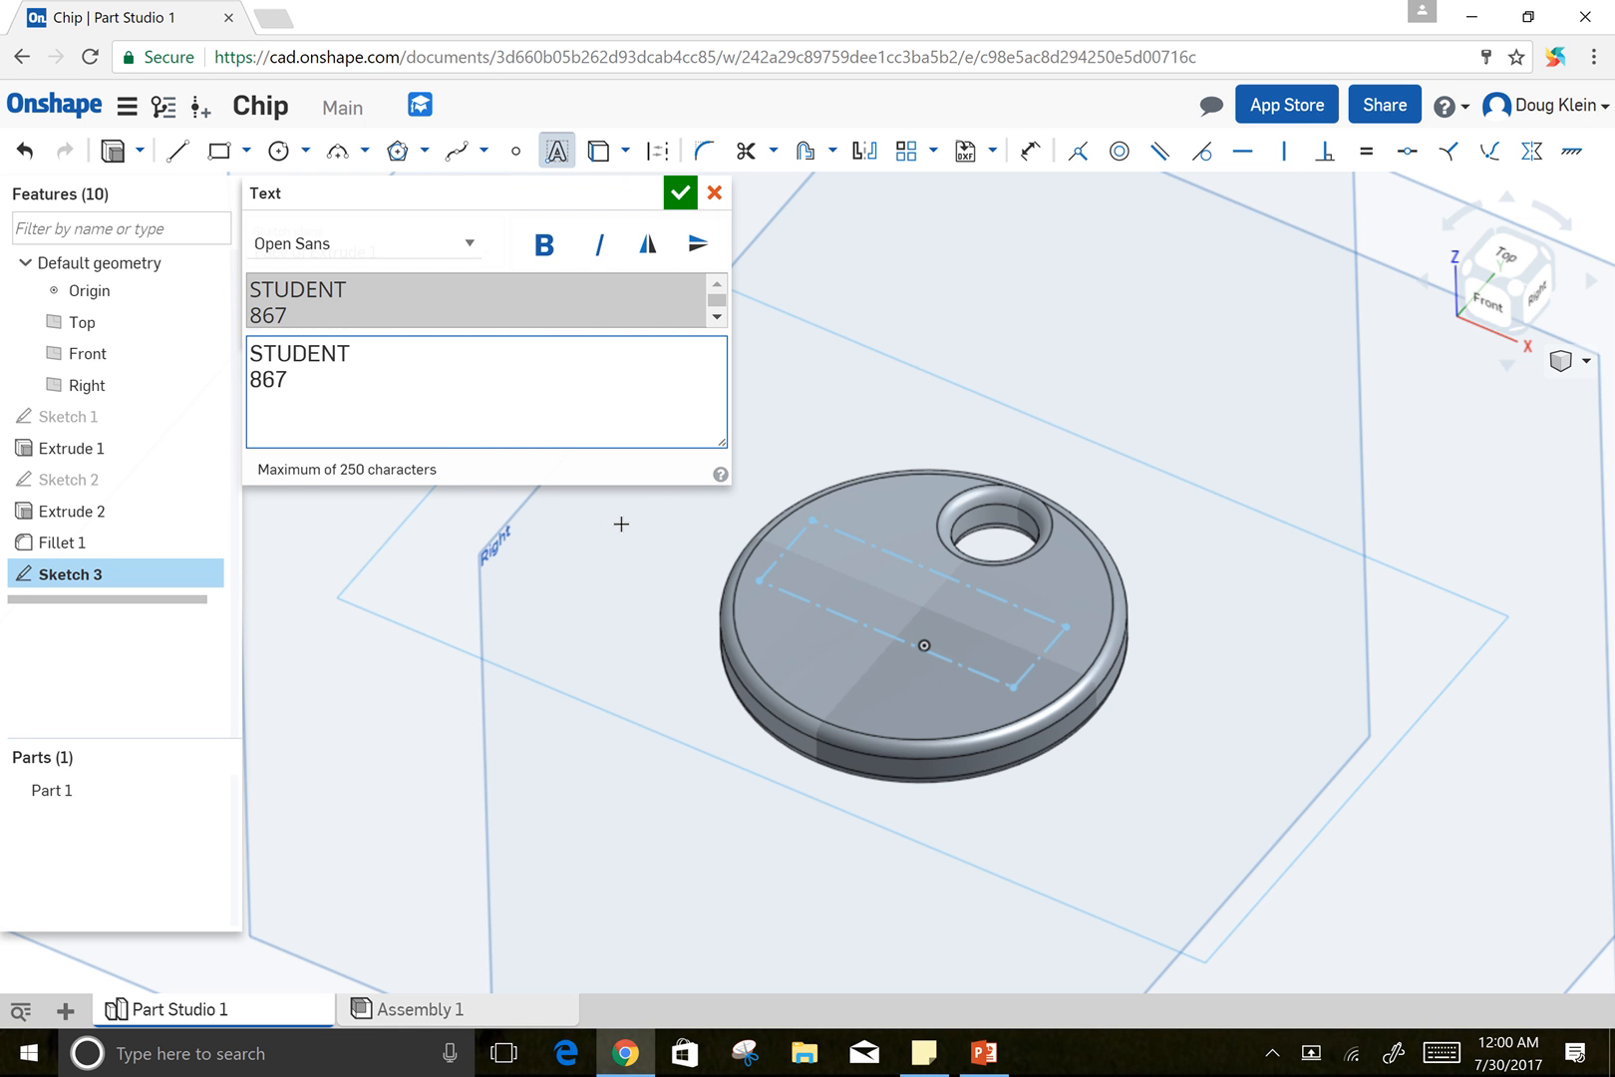
{"action": "type", "text": "530"}
{"action": "key", "text": "BackSpace"}
{"action": "type", "text": "309"}
{"action": "scroll", "coordinate": [621, 523], "scroll_direction": "up", "scroll_amount": 3}
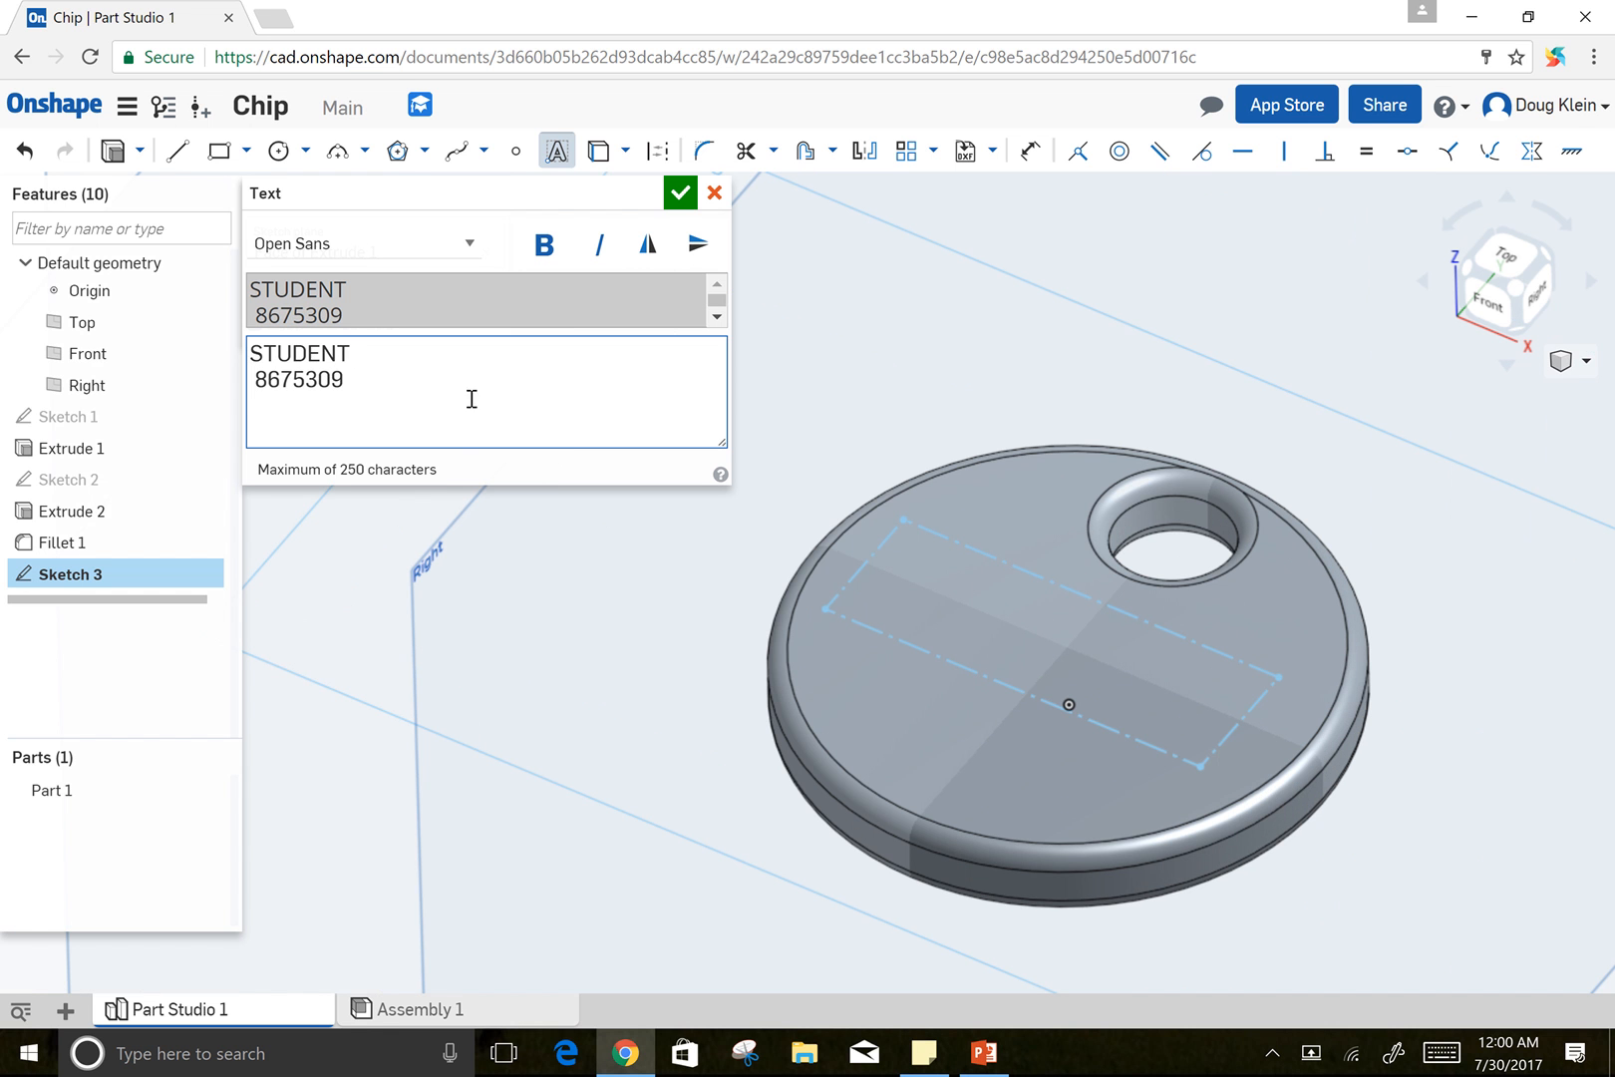
{"action": "left_click_drag", "start_coordinate": [389, 377], "coordinate": [208, 363]}
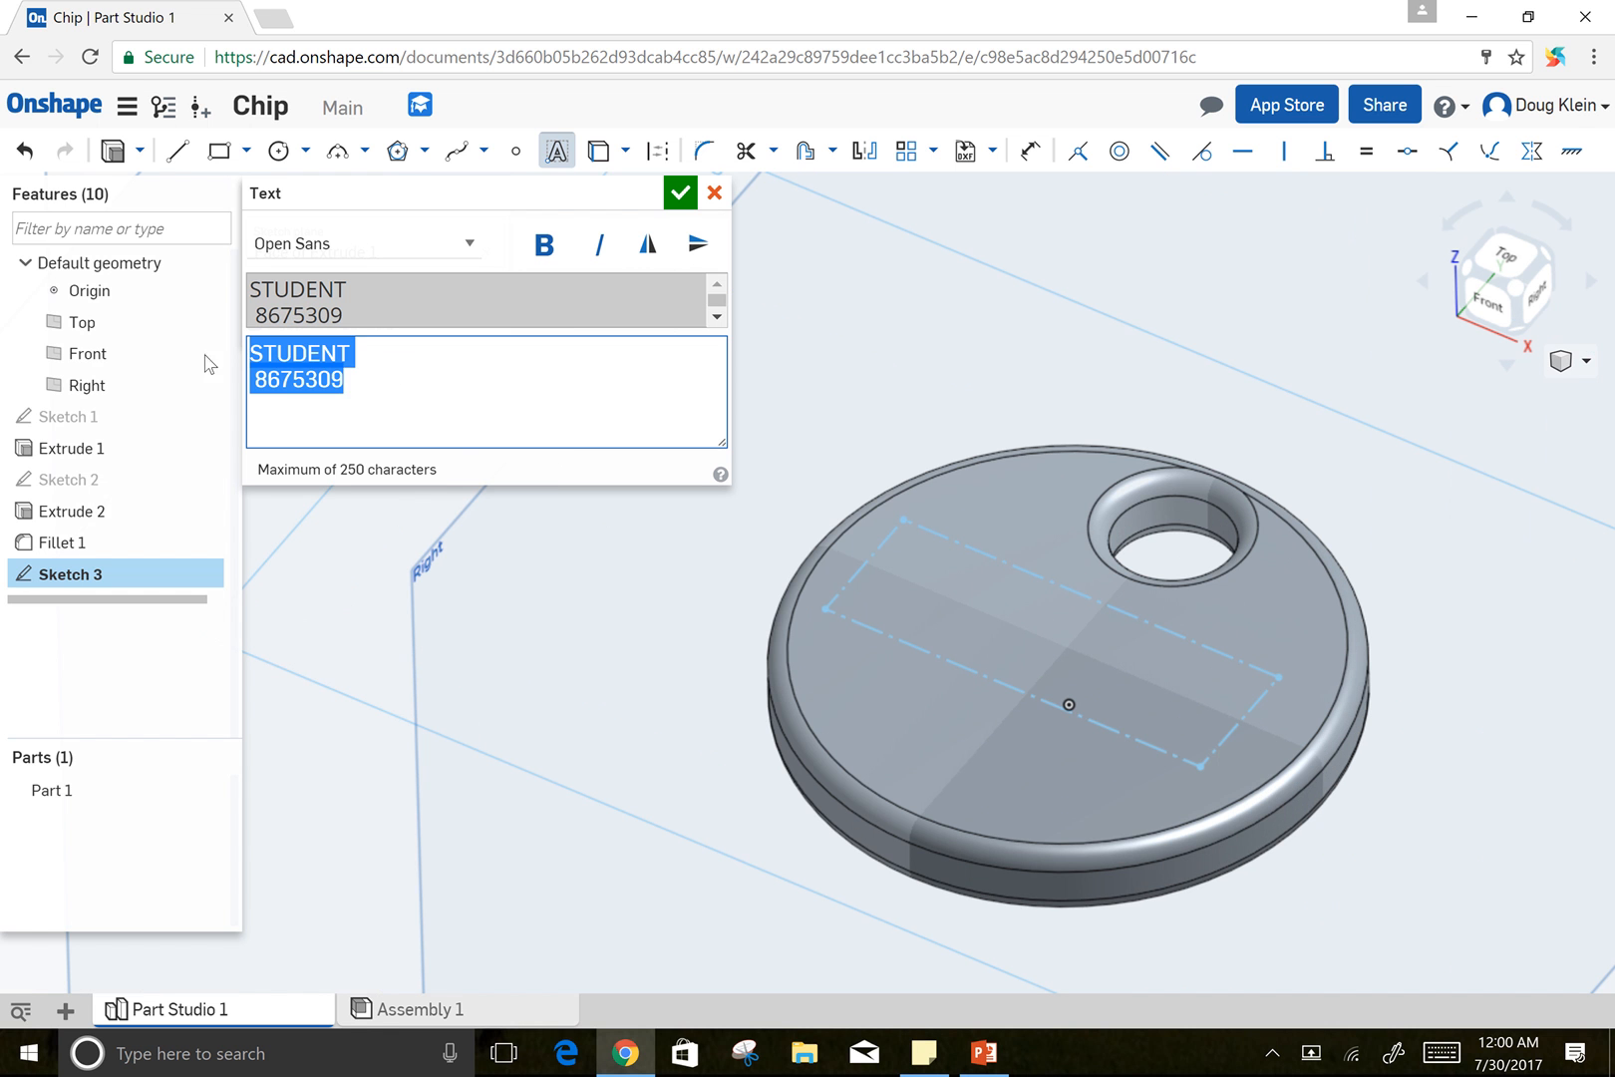
{"action": "left_click", "coordinate": [544, 246]}
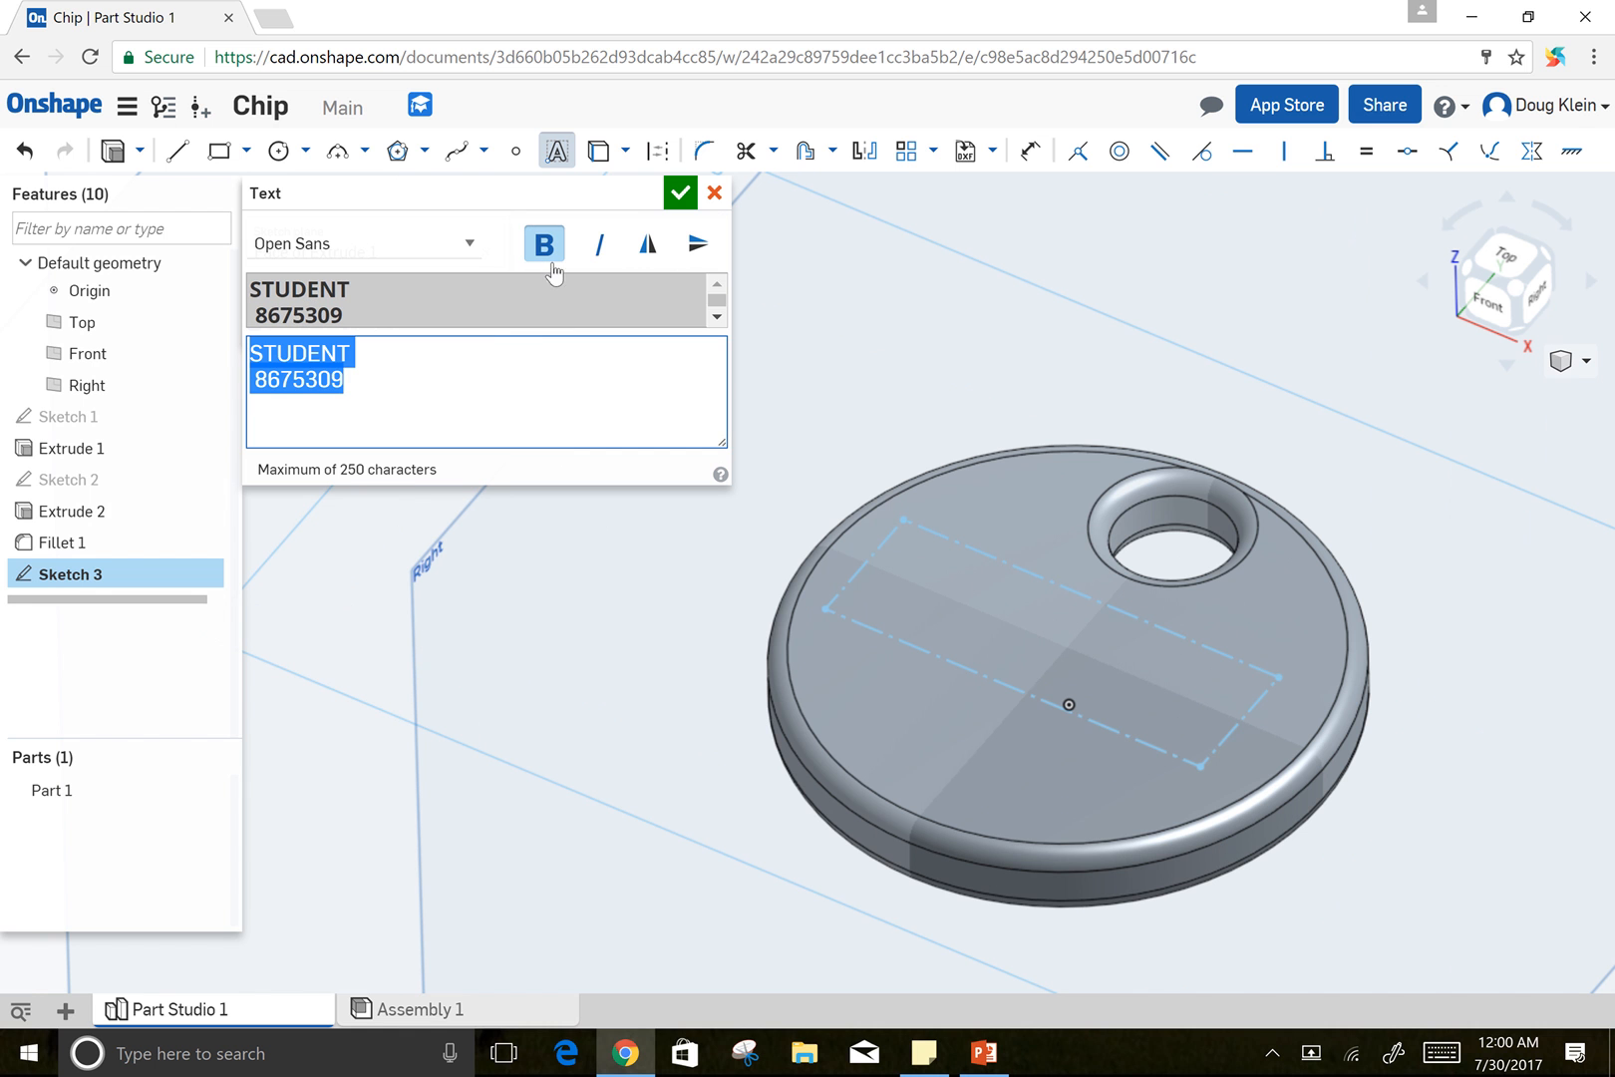
{"action": "left_click", "coordinate": [678, 196]}
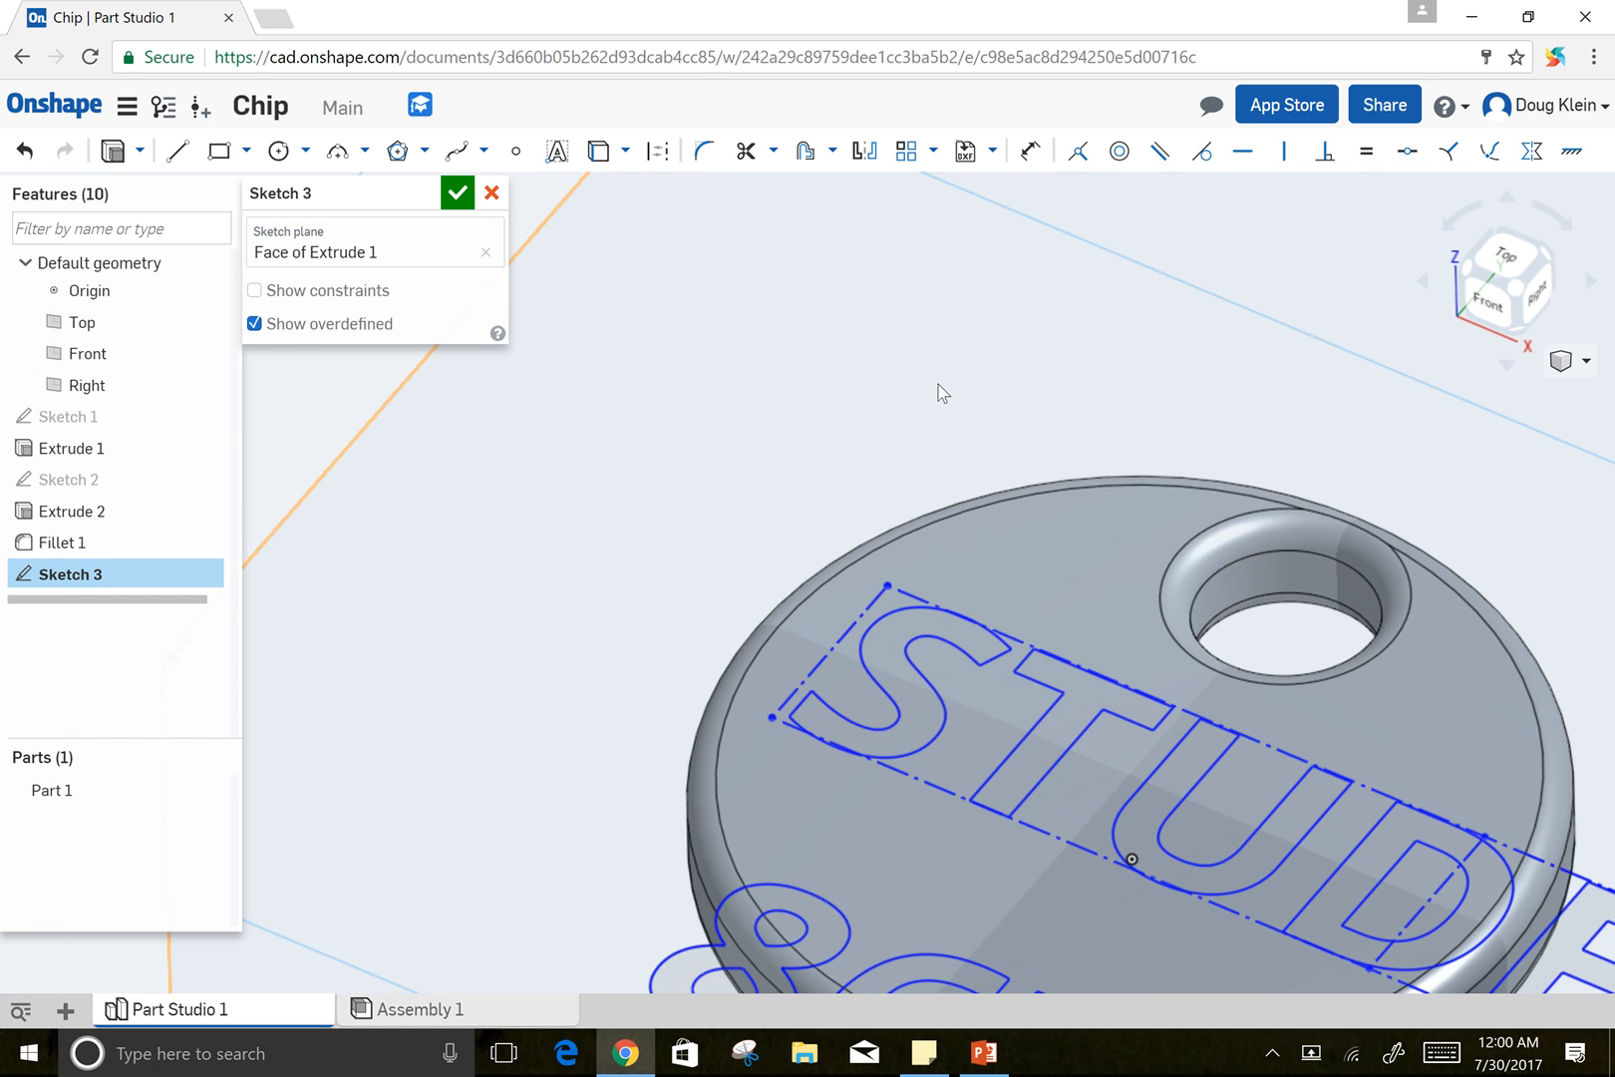
Dimension the height of the STUDENT text box to 0.2 in
{"action": "scroll", "coordinate": [937, 389], "scroll_direction": "down", "scroll_amount": 3}
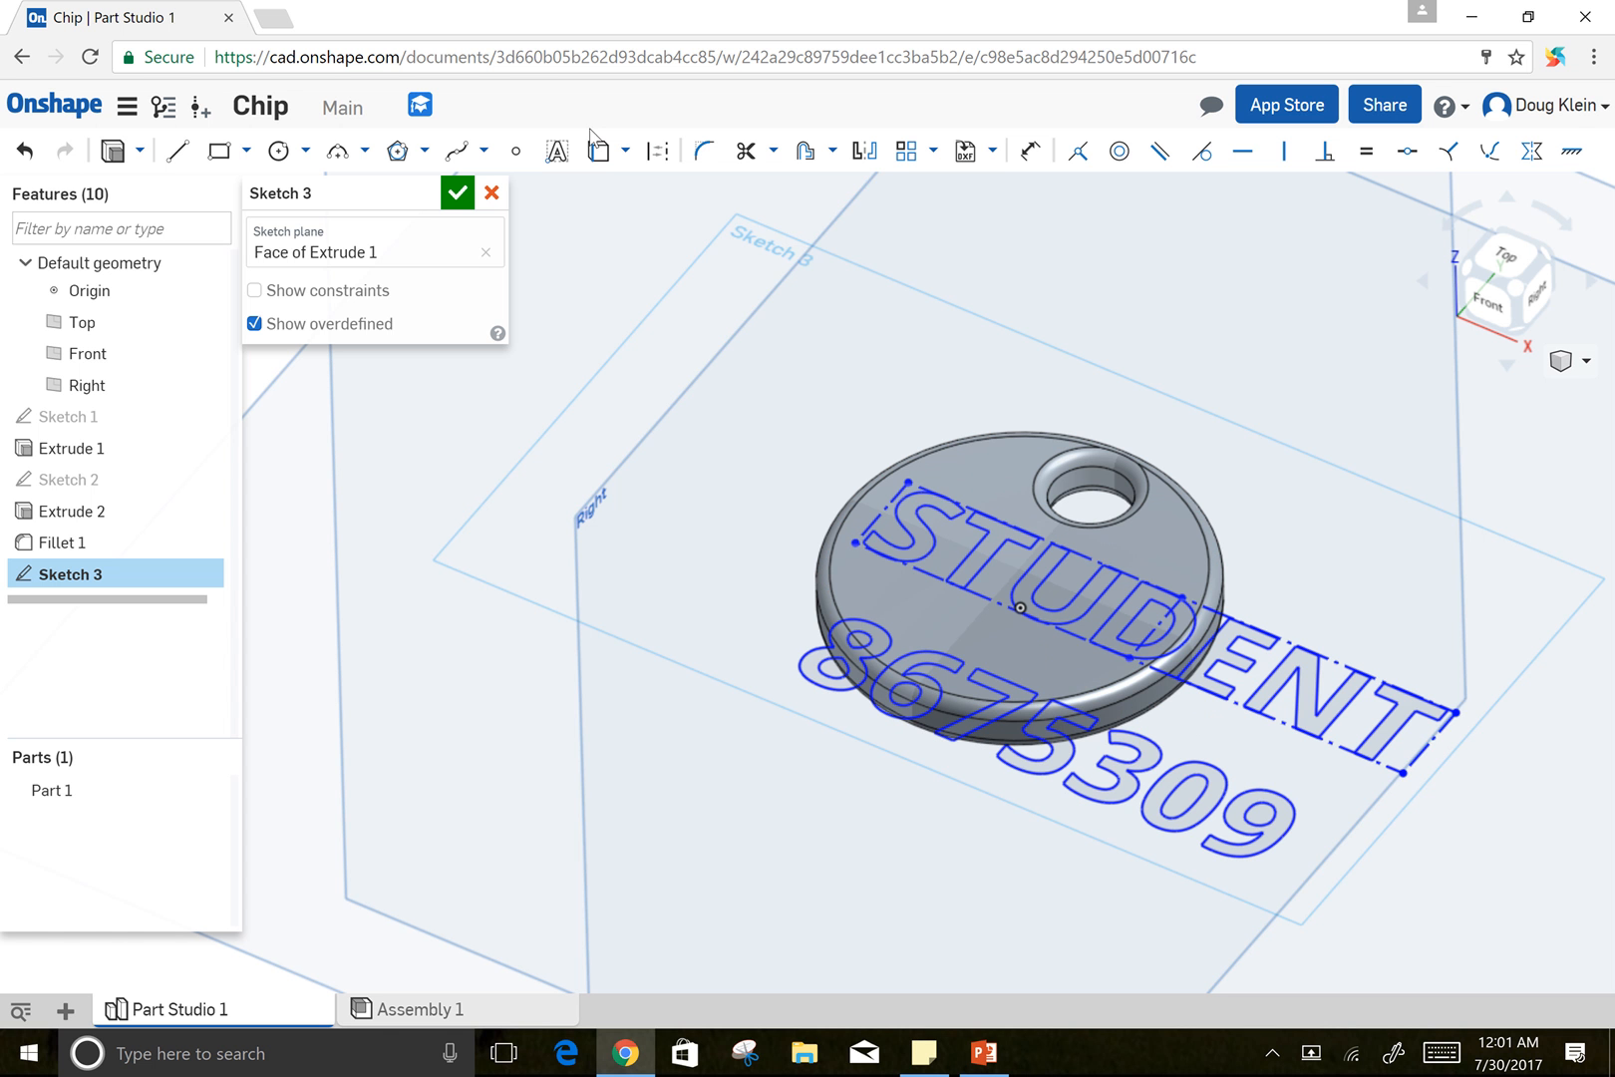
{"action": "left_click", "coordinate": [1027, 153]}
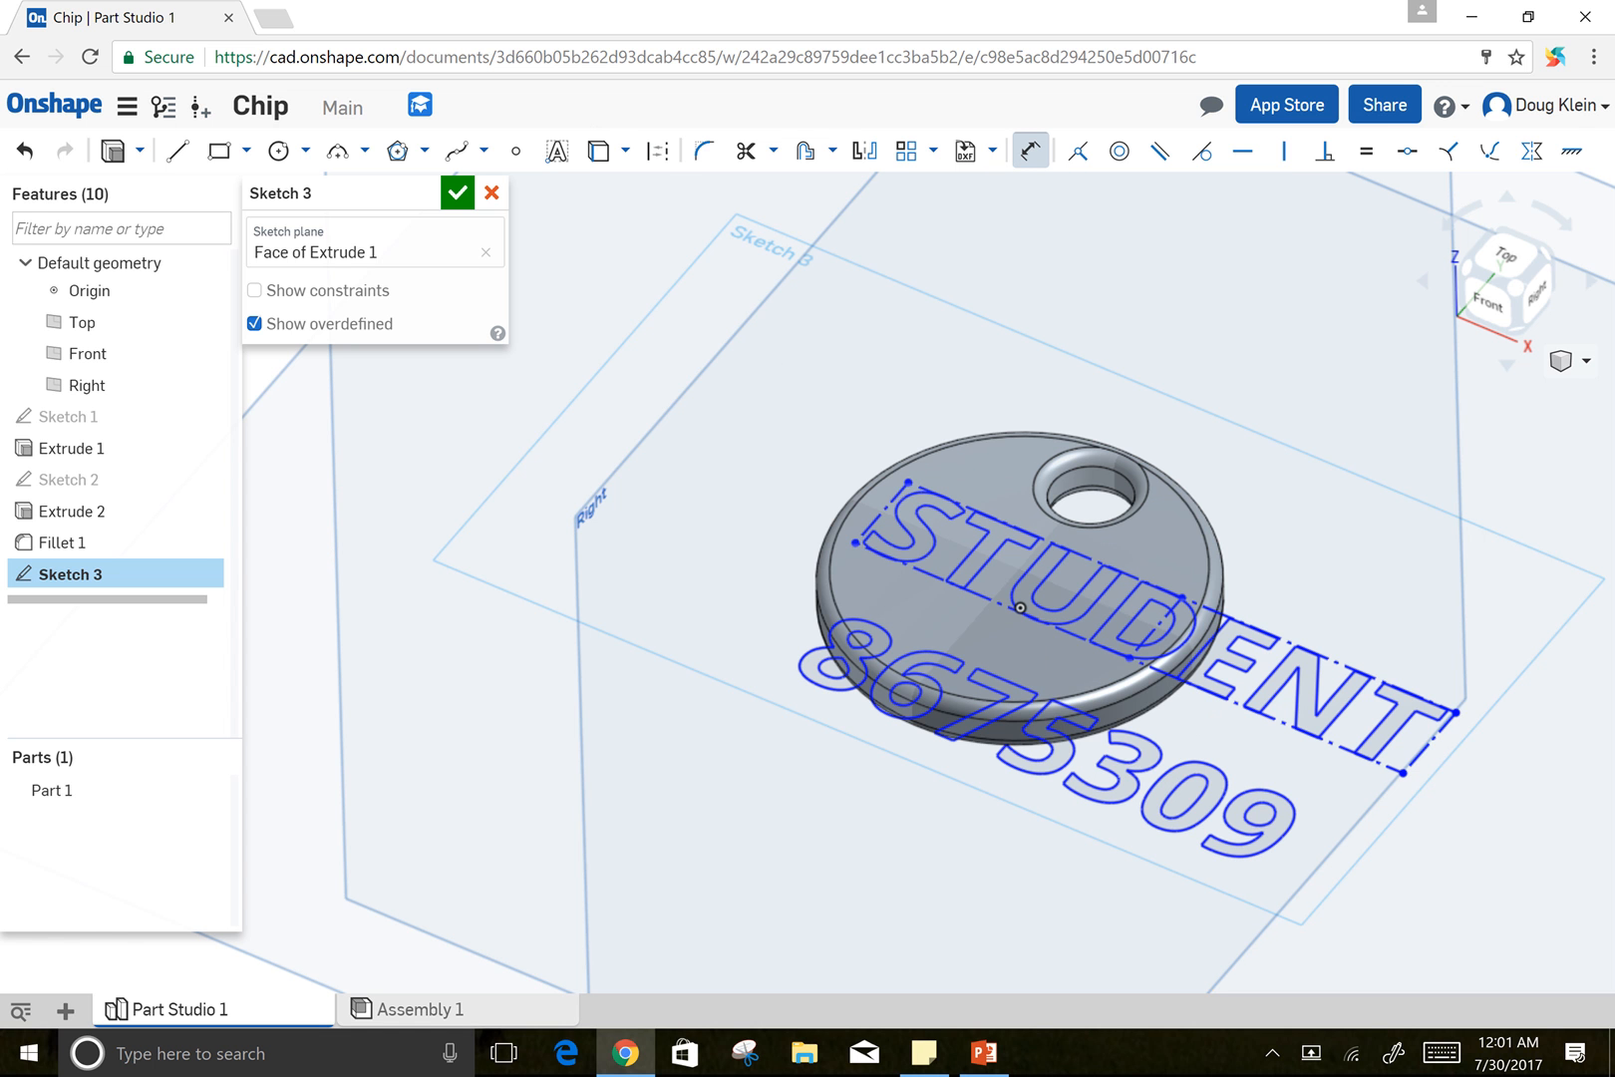
{"action": "left_click", "coordinate": [881, 512]}
{"action": "left_click", "coordinate": [843, 433]}
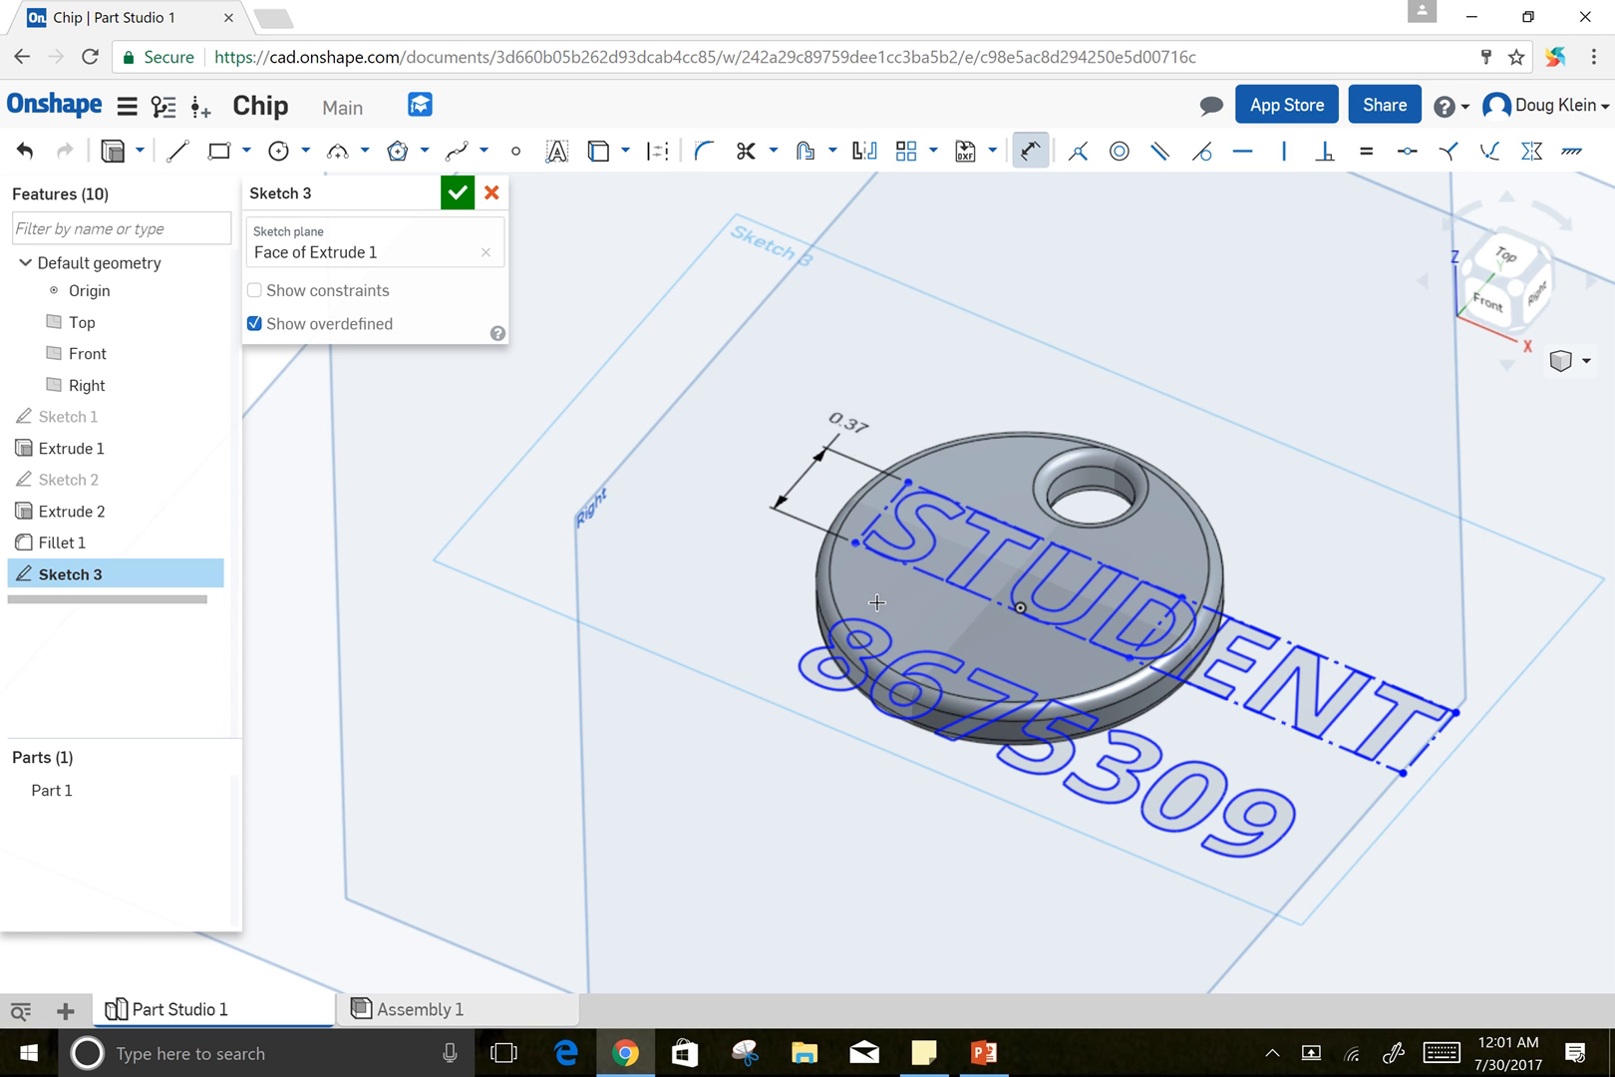
{"action": "type", "text": ".2"}
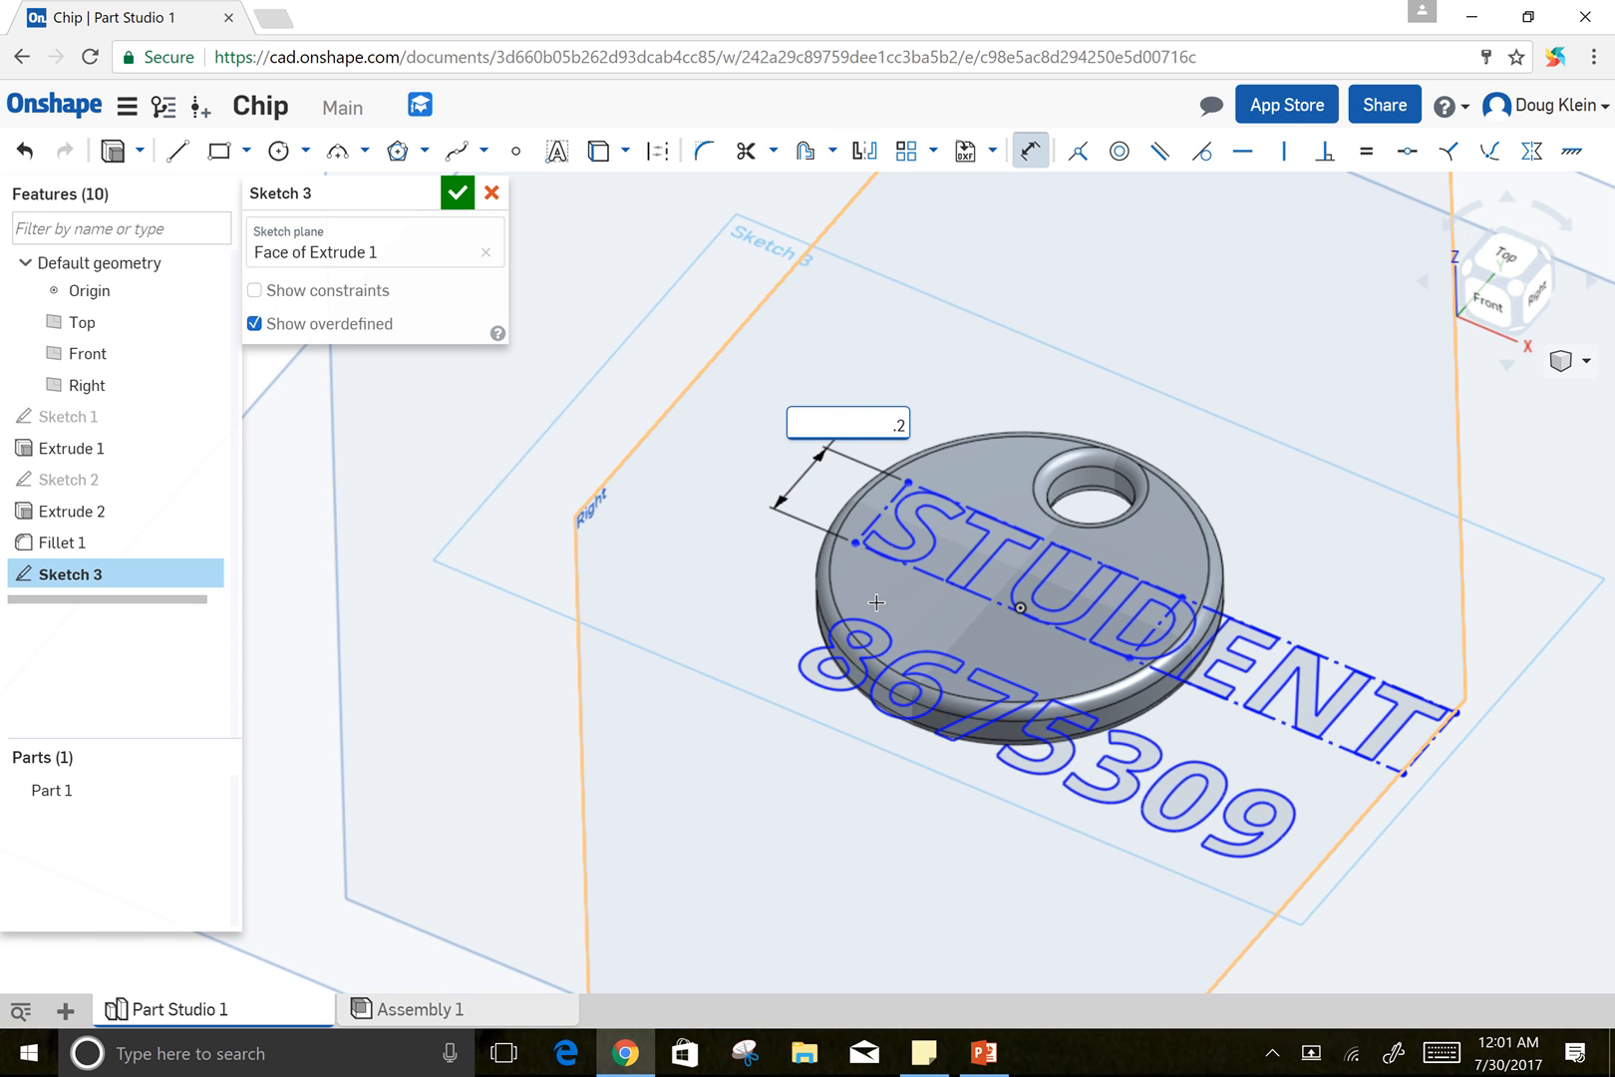
{"action": "key", "text": "Return"}
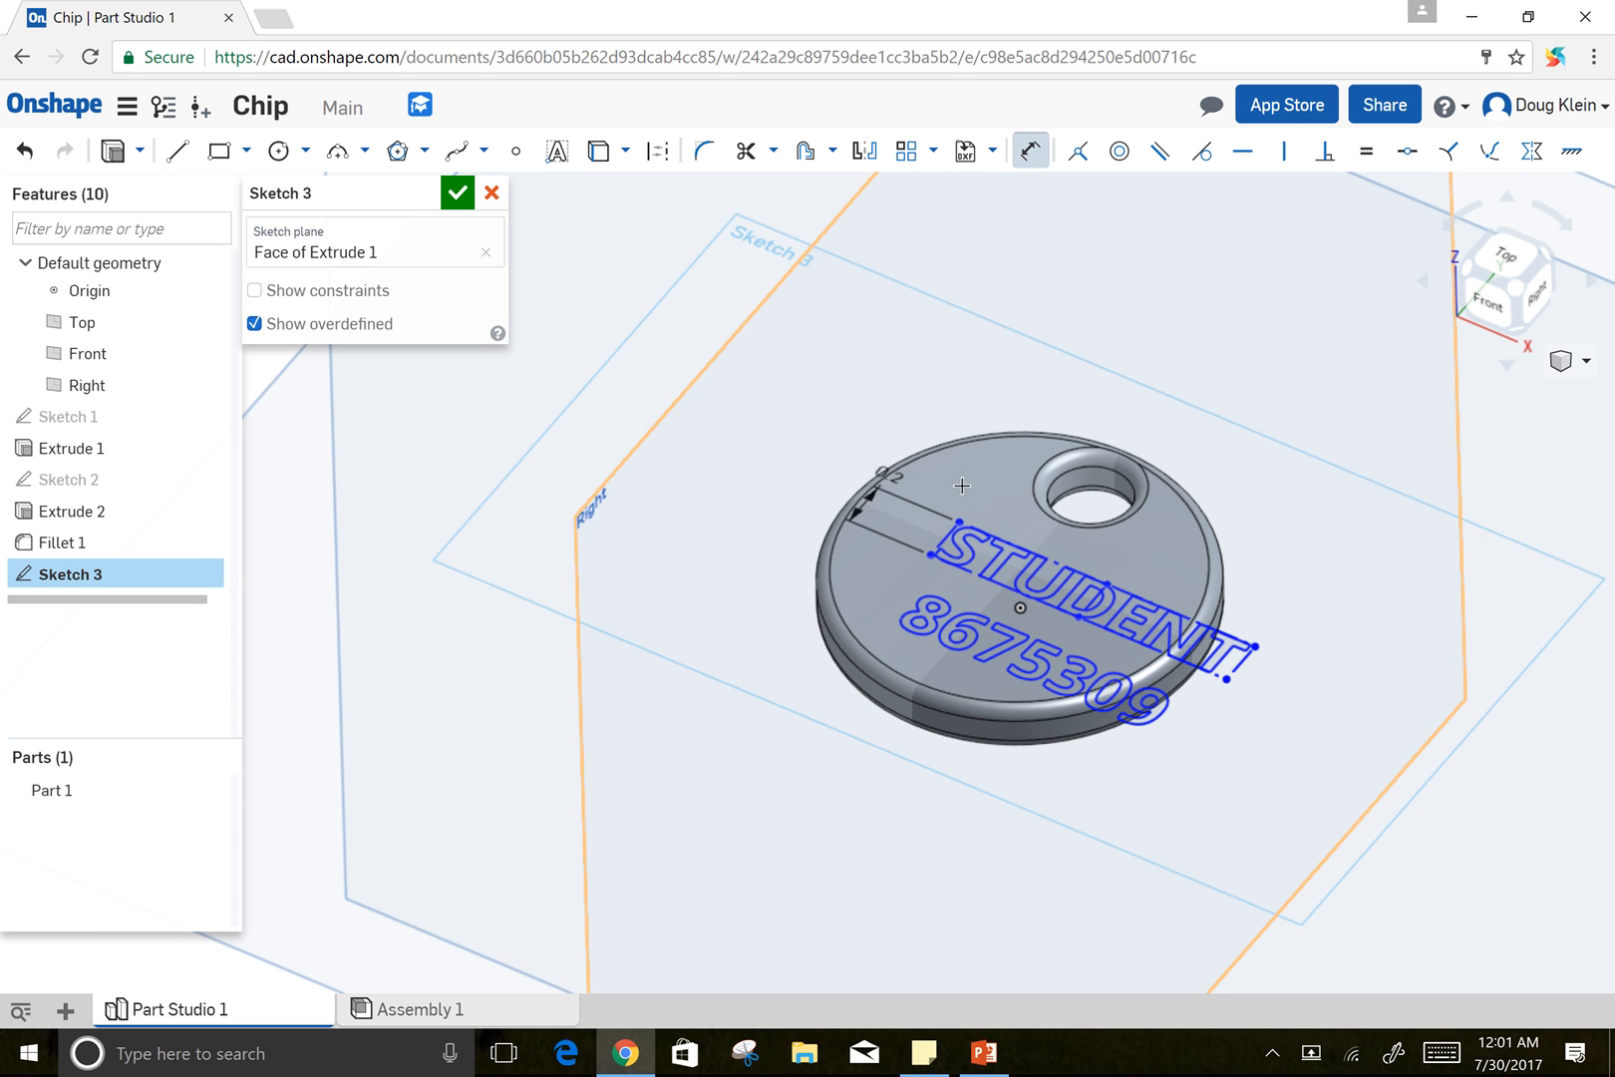
Dimension the distance from the chip's center to the text box's upper edge to 0.25 in
{"action": "left_click", "coordinate": [1018, 611]}
{"action": "left_click", "coordinate": [1037, 554]}
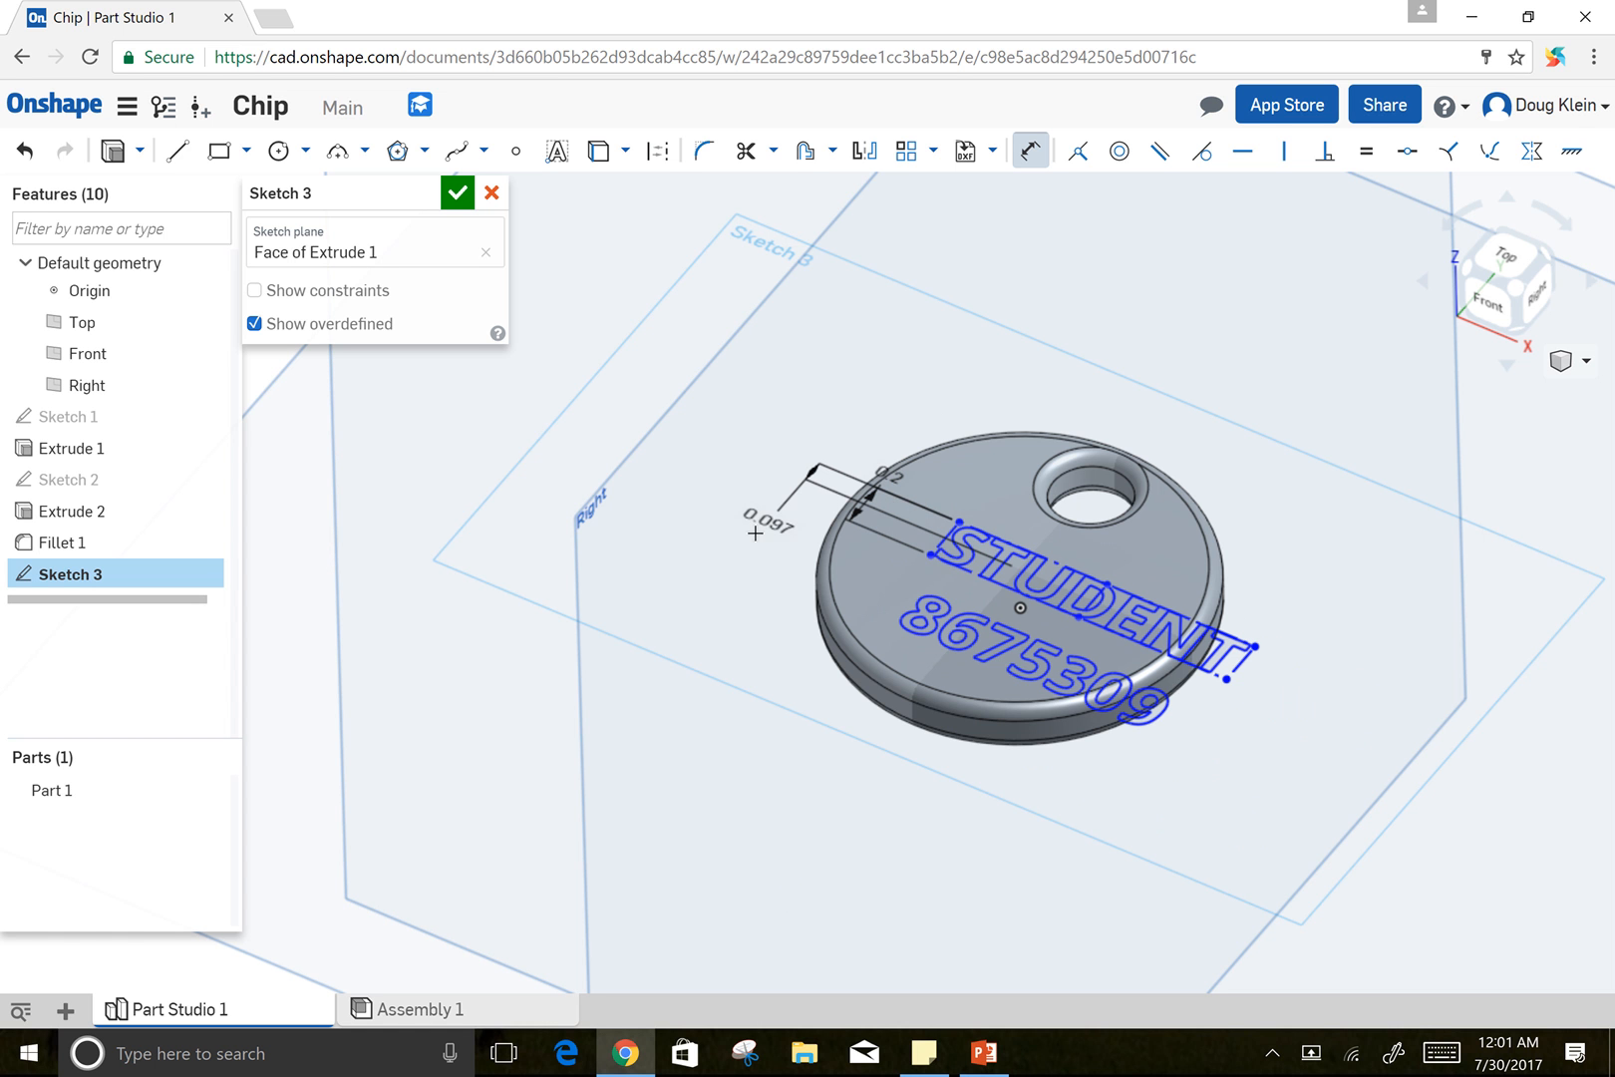
{"action": "left_click", "coordinate": [754, 531]}
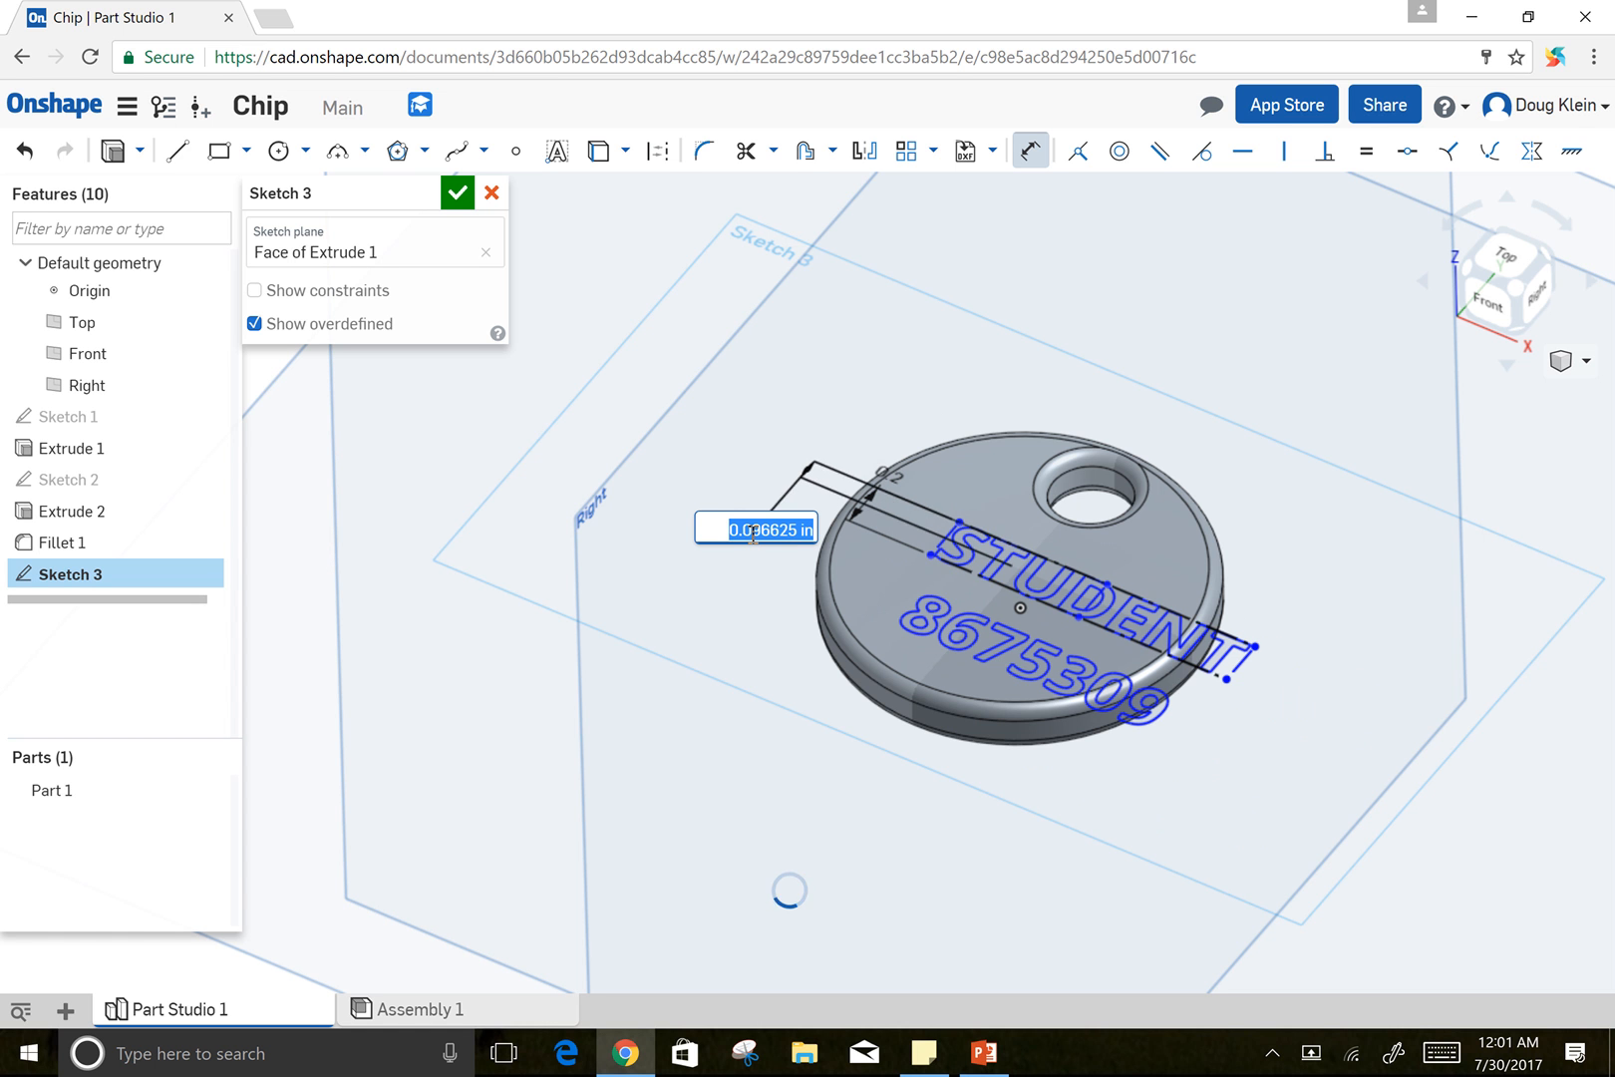
{"action": "key", "text": "BackSpace"}
{"action": "key", "text": "Return"}
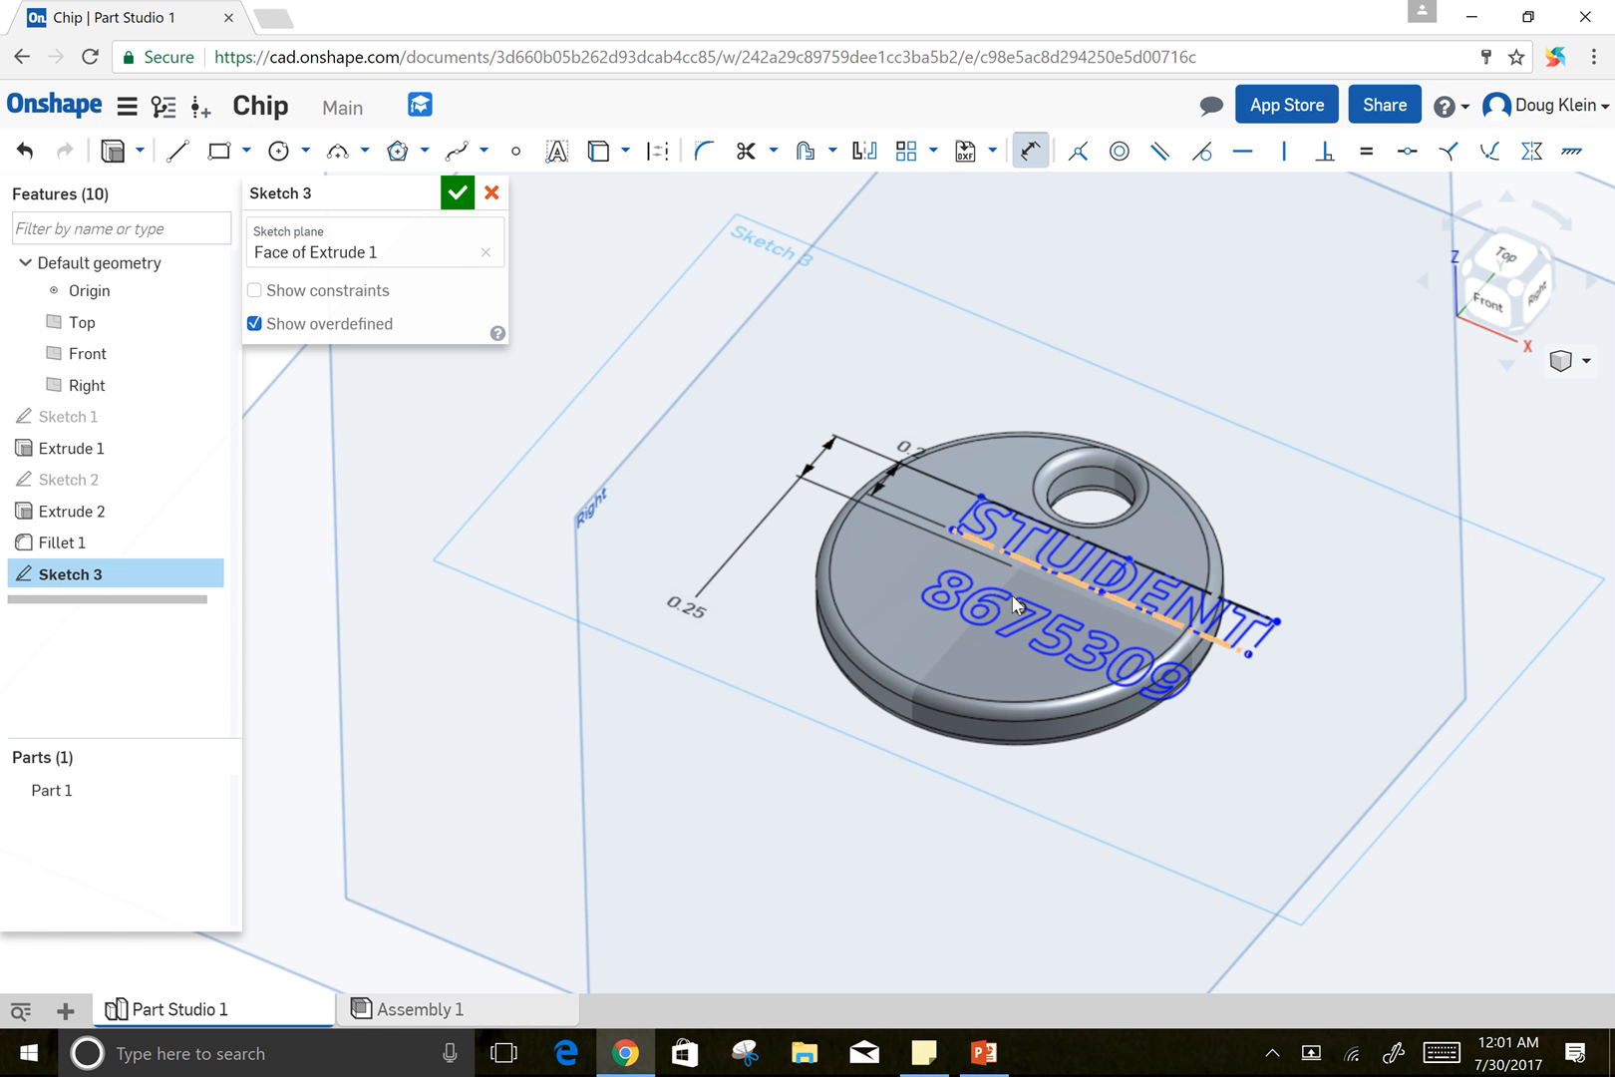
Dimension the horizontal distance from the chip's center to the left edge of the STUDENT text box to 0.63 in
{"action": "left_click", "coordinate": [969, 515]}
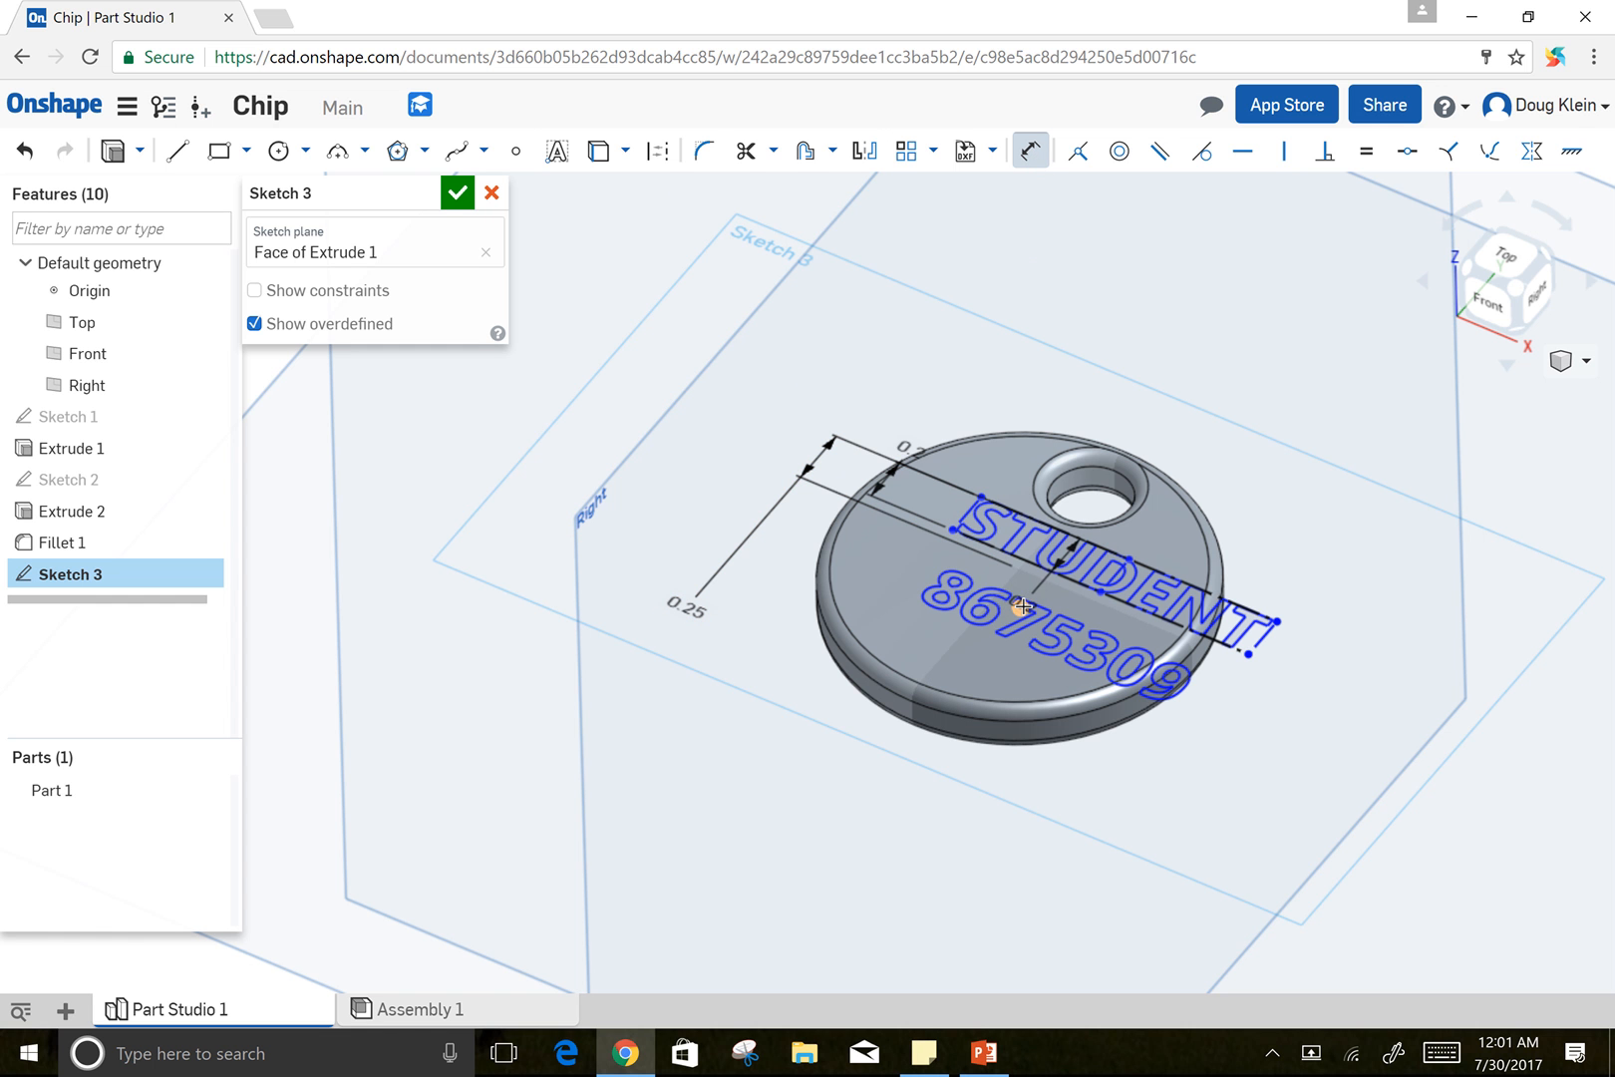
{"action": "left_click", "coordinate": [887, 656]}
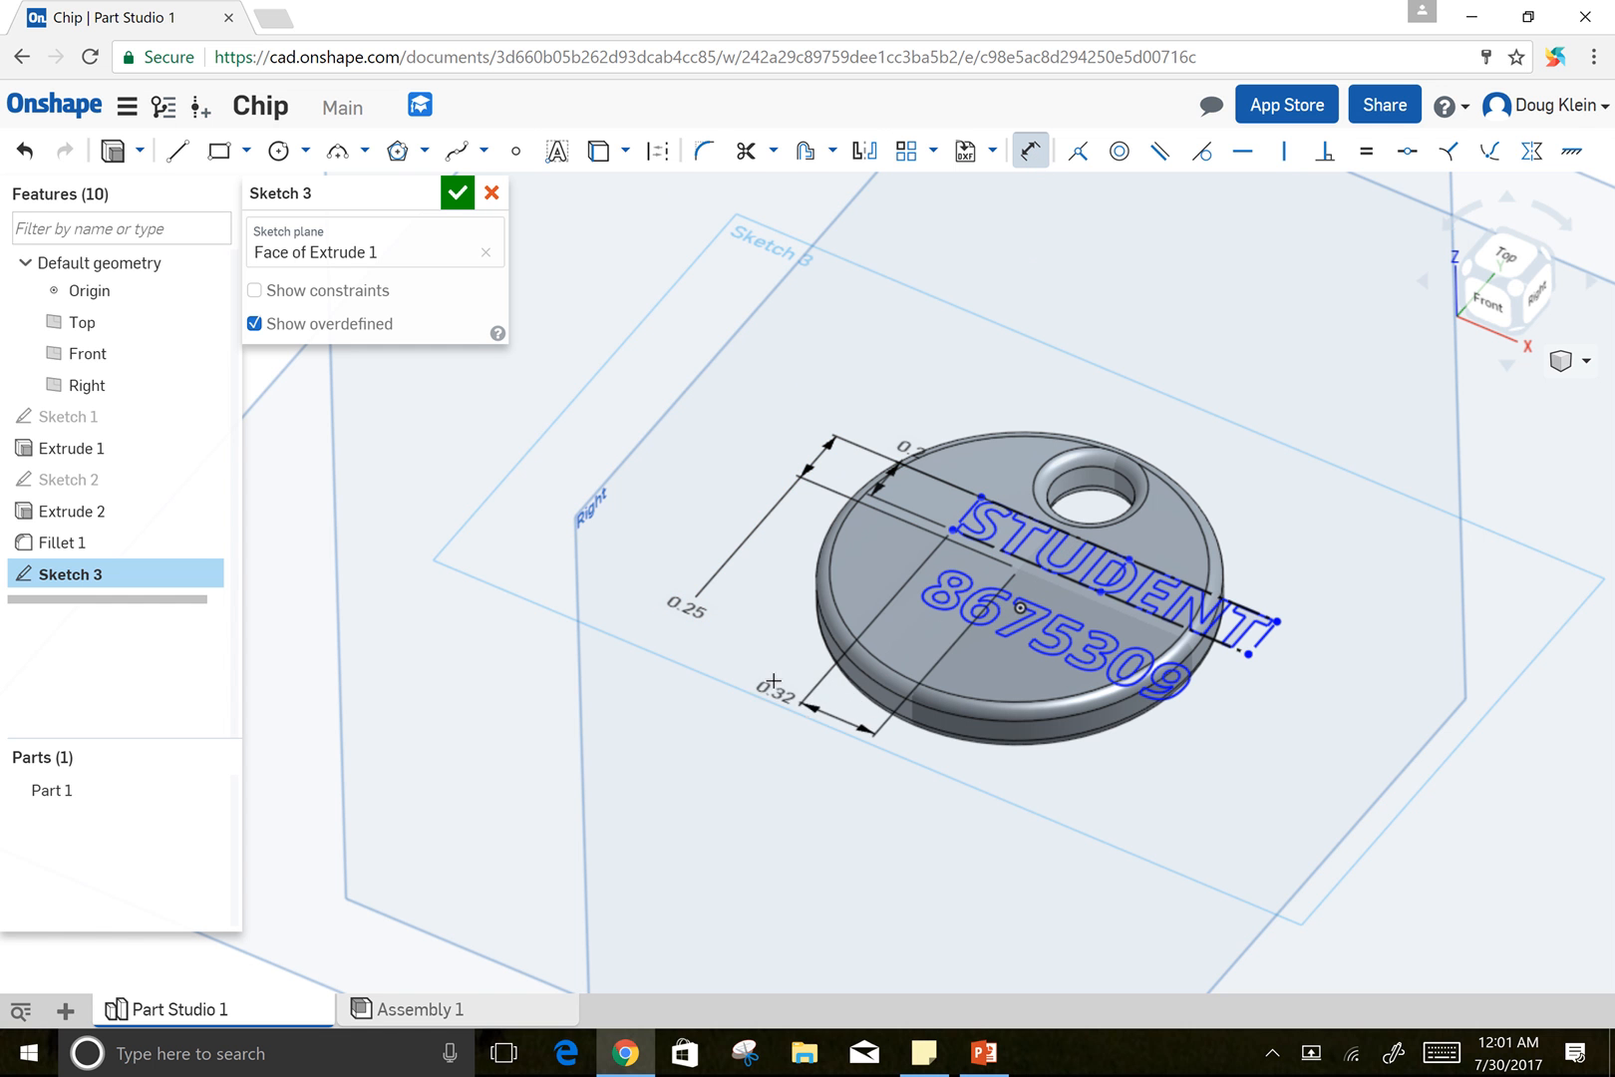
{"action": "left_click", "coordinate": [775, 680]}
{"action": "key", "text": "BackSpace"}
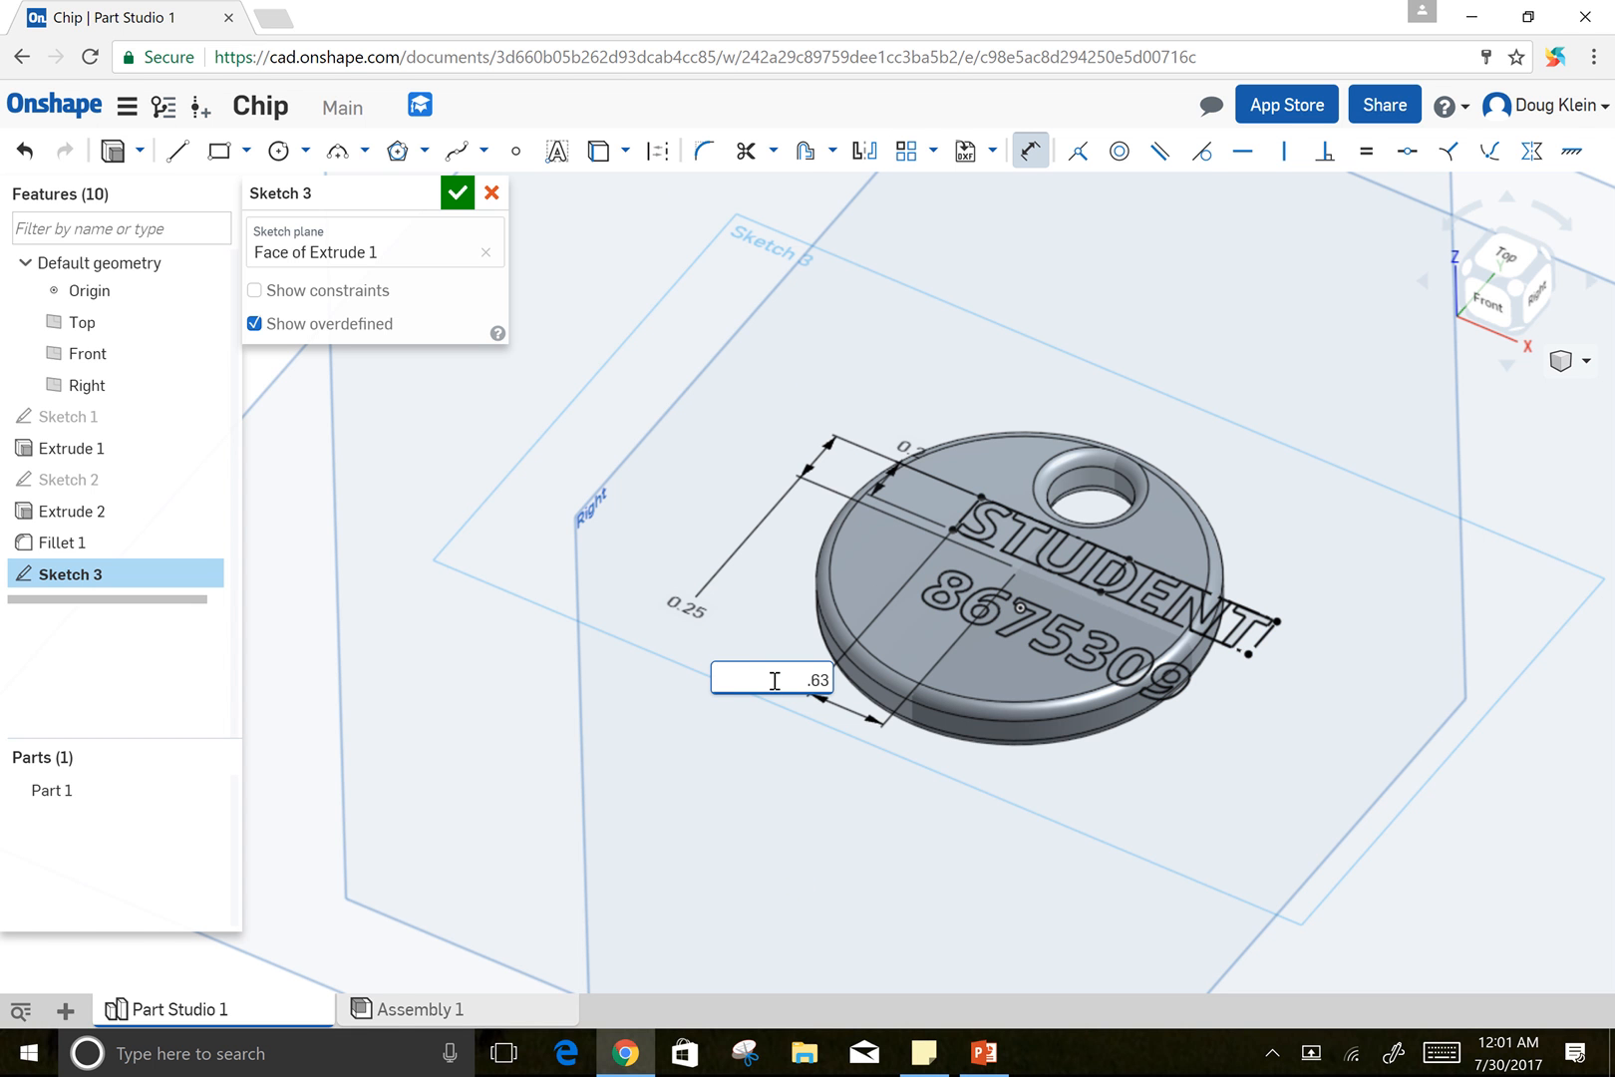
{"action": "type", "text": ".63"}
{"action": "key", "text": "Return"}
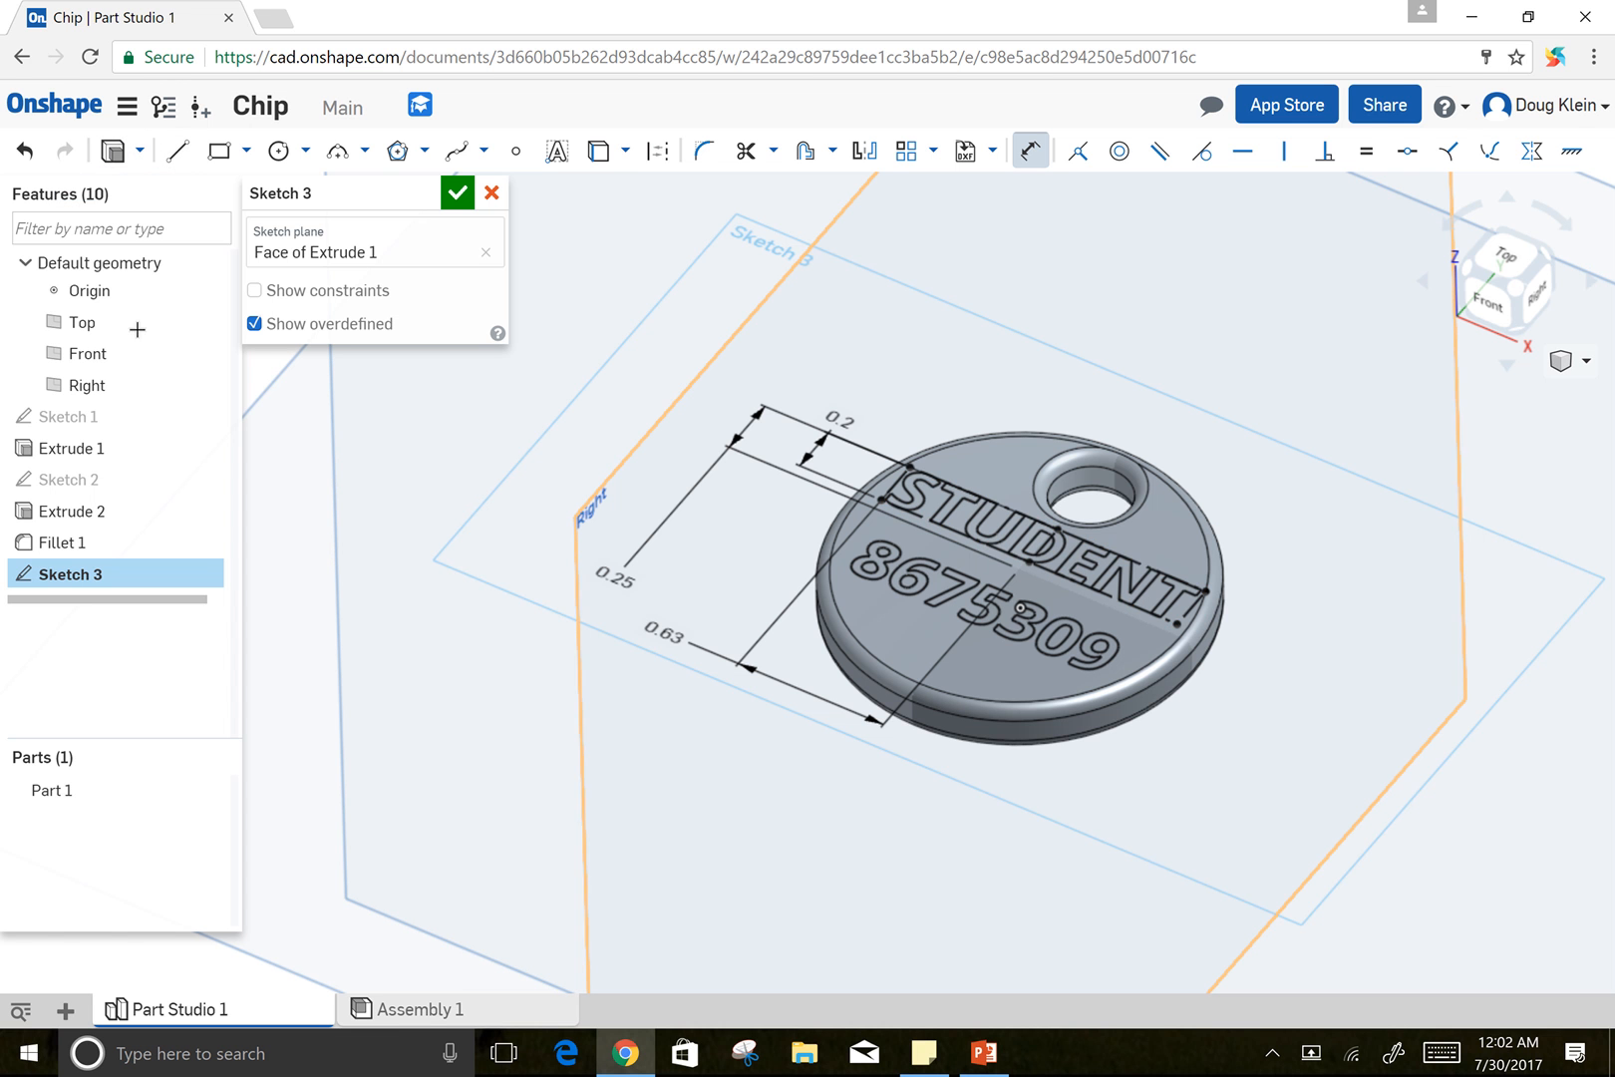
Engrave the two-line text into the chip's top face with a blind Remove extrude 0.03 in deep
{"action": "left_click", "coordinate": [112, 152]}
{"action": "left_click", "coordinate": [322, 258]}
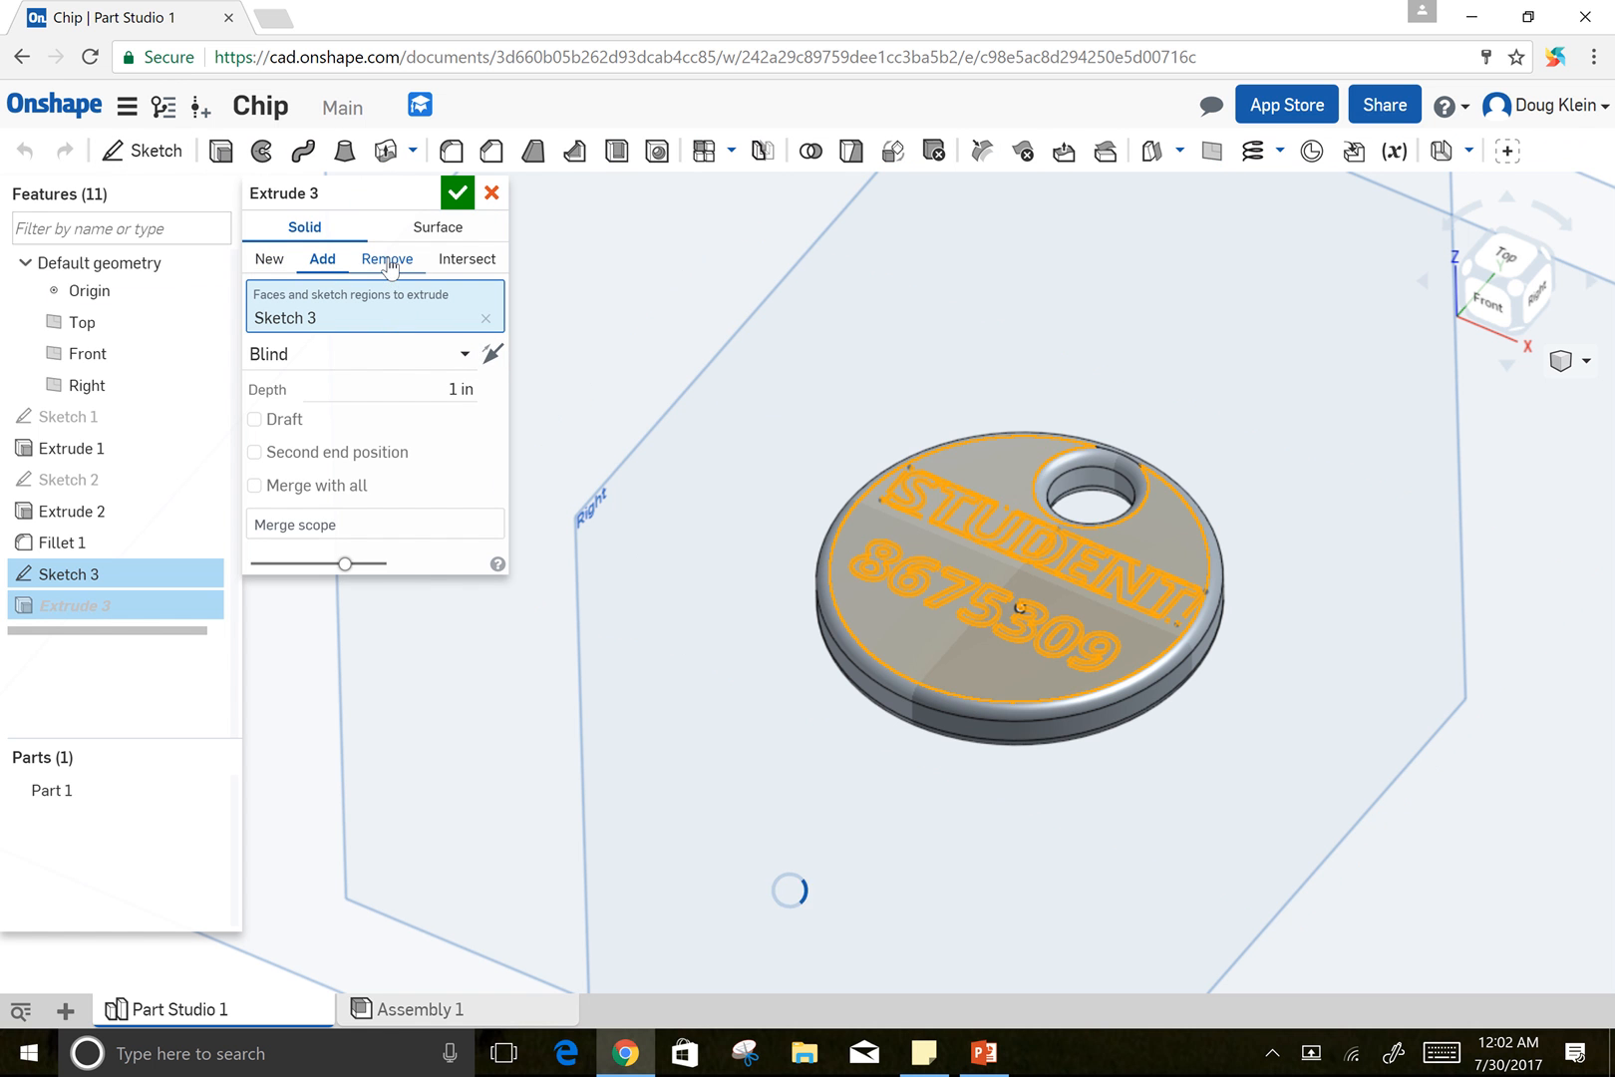
{"action": "left_click", "coordinate": [386, 260]}
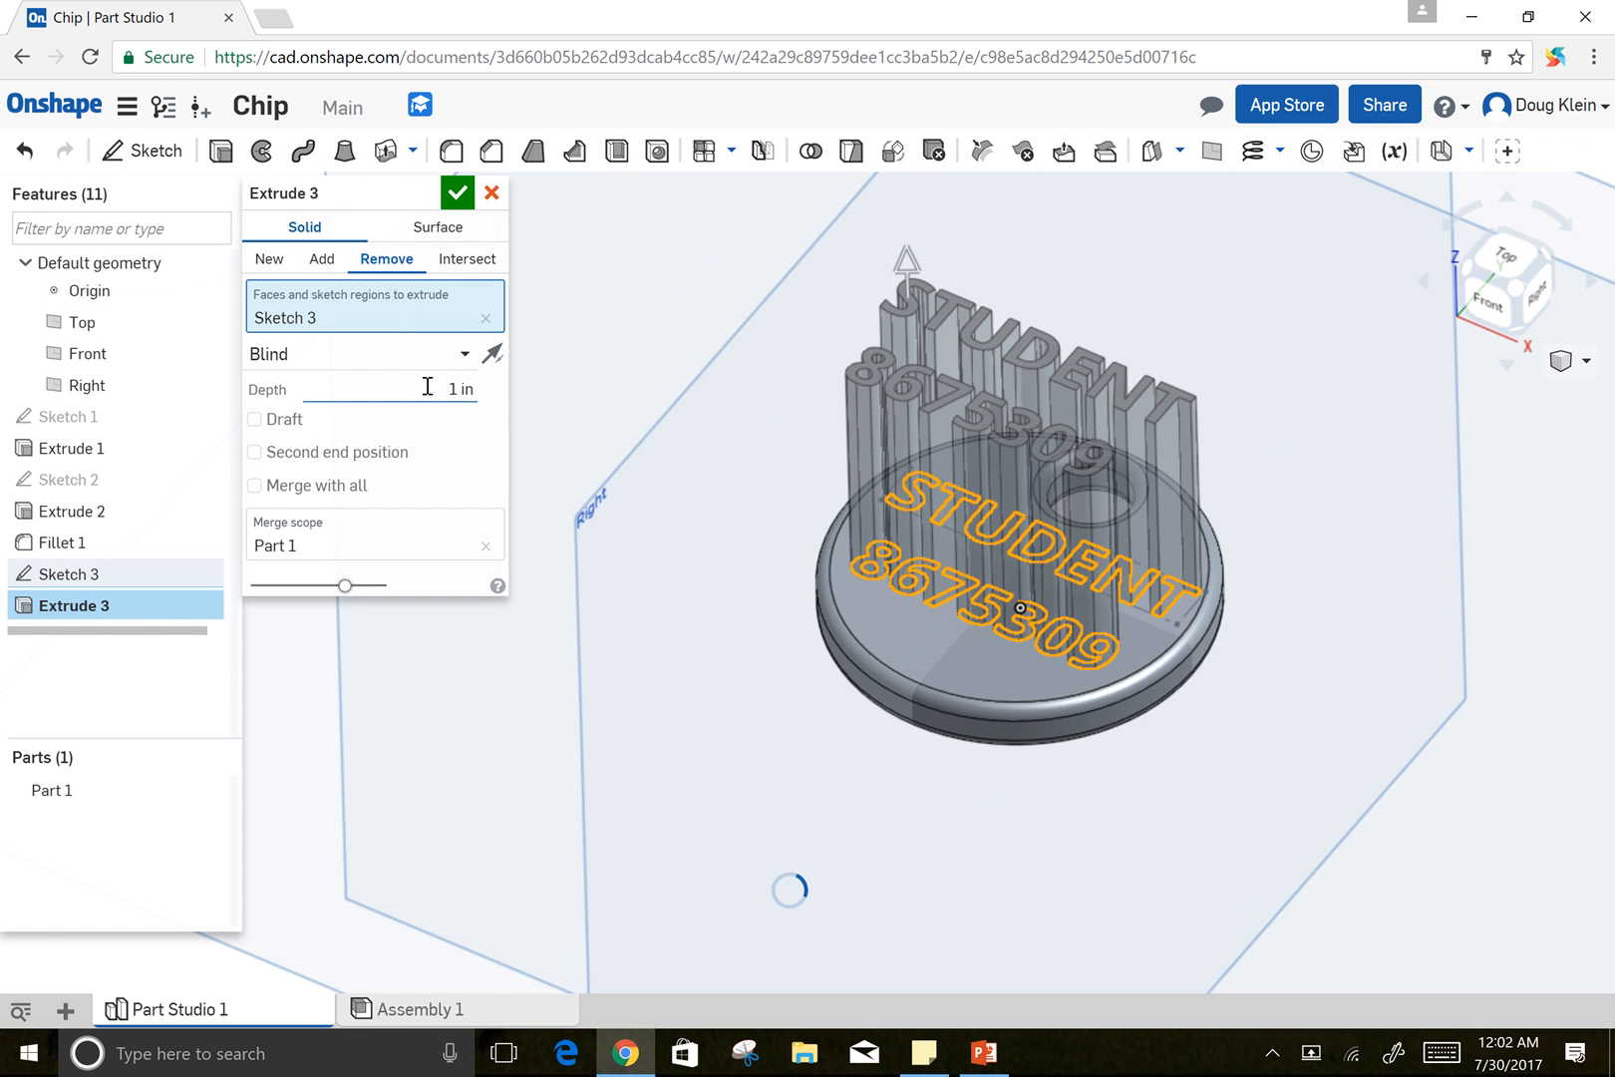
{"action": "left_click", "coordinate": [439, 386]}
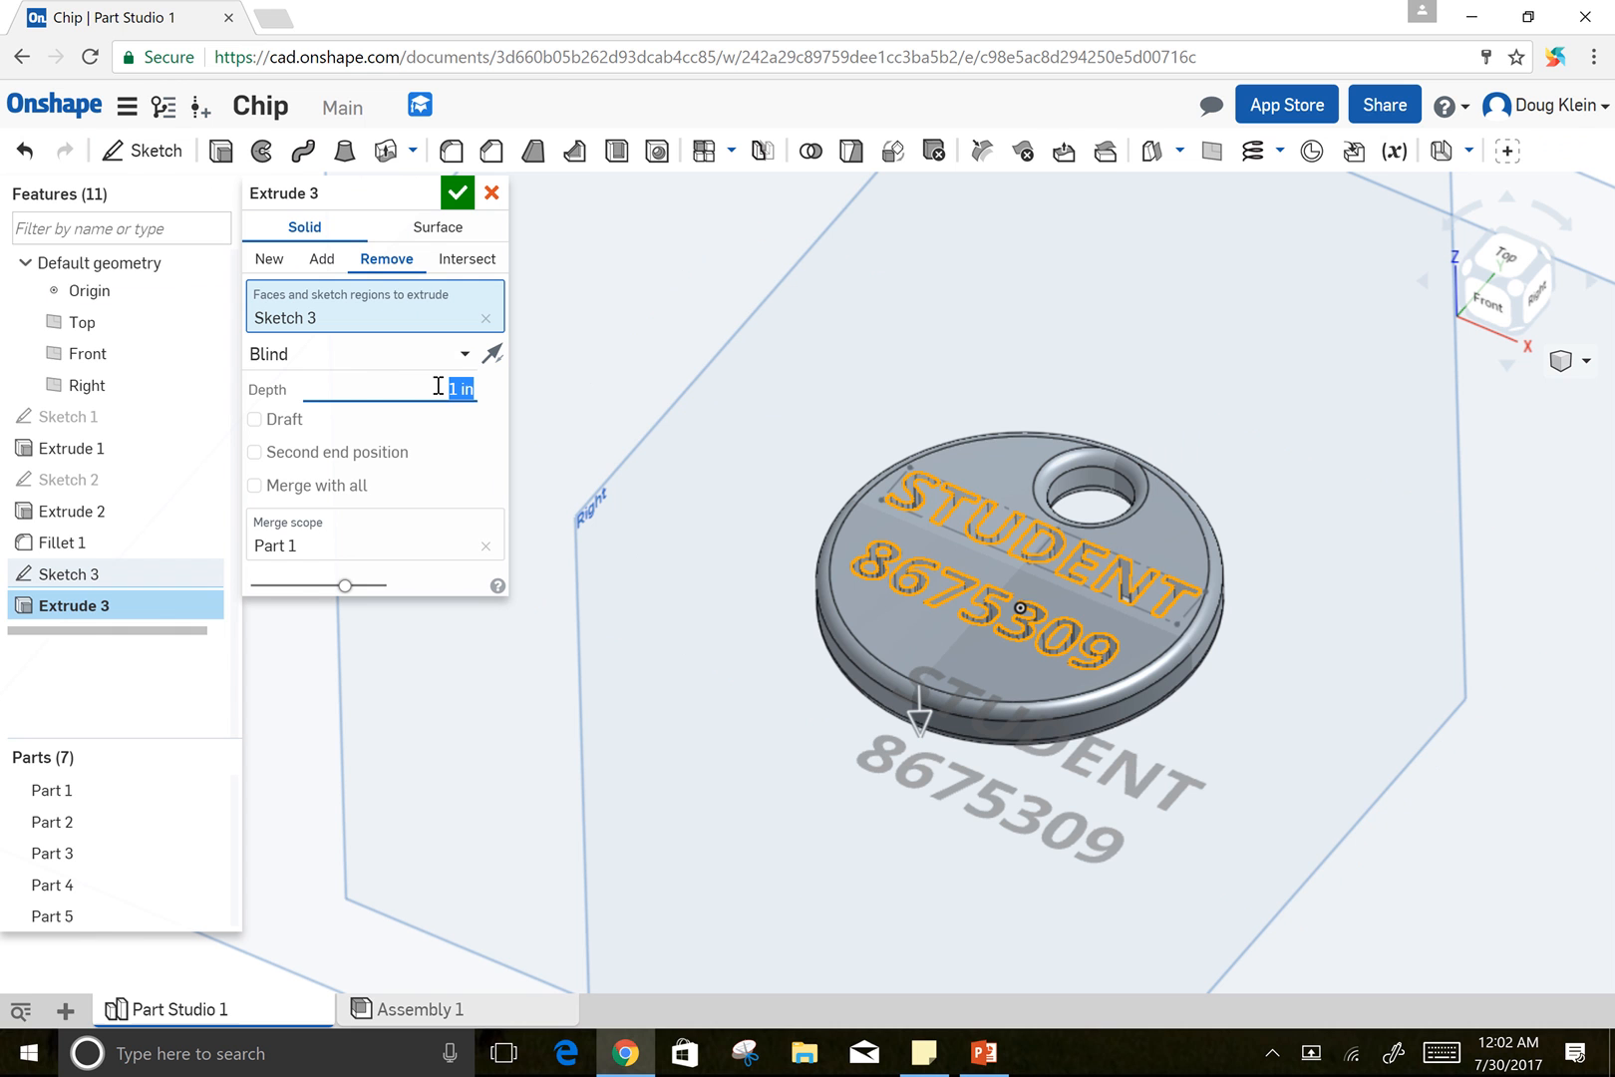
{"action": "key", "text": "BackSpace"}
{"action": "left_click", "coordinate": [455, 195]}
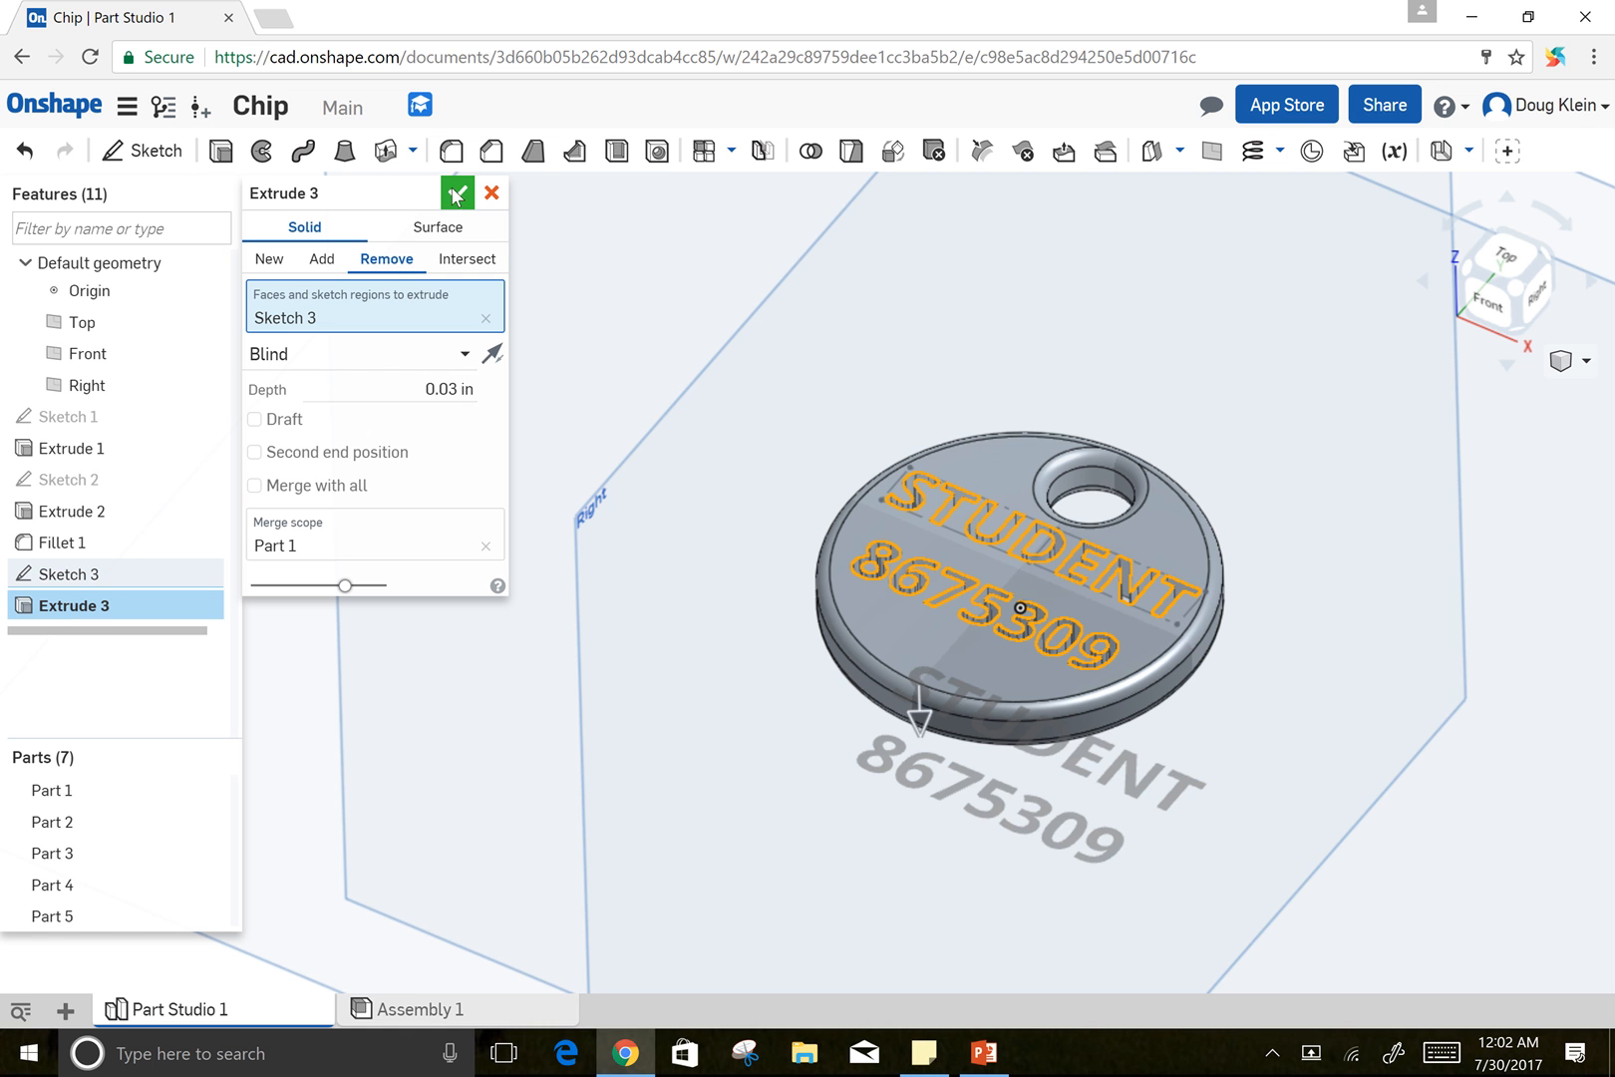
{"action": "left_click", "coordinate": [456, 195]}
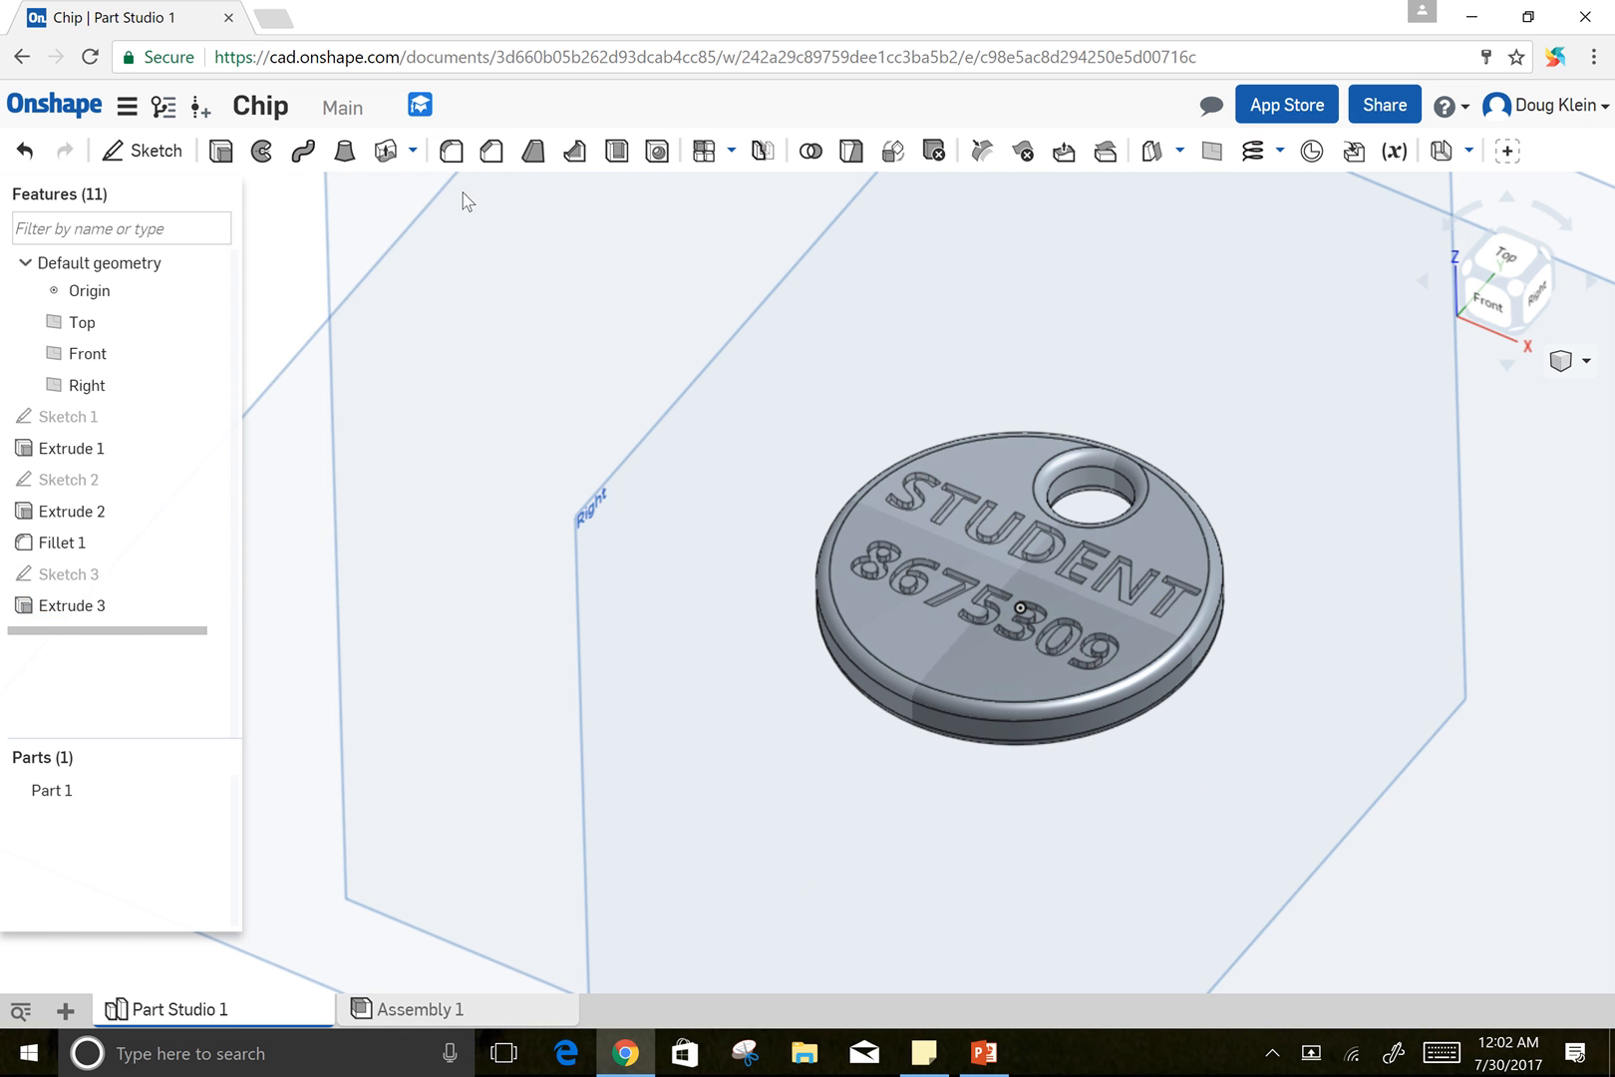
{"action": "scroll", "coordinate": [1034, 574], "scroll_direction": "down", "scroll_amount": 2}
{"action": "scroll", "coordinate": [1045, 596], "scroll_direction": "up", "scroll_amount": 2}
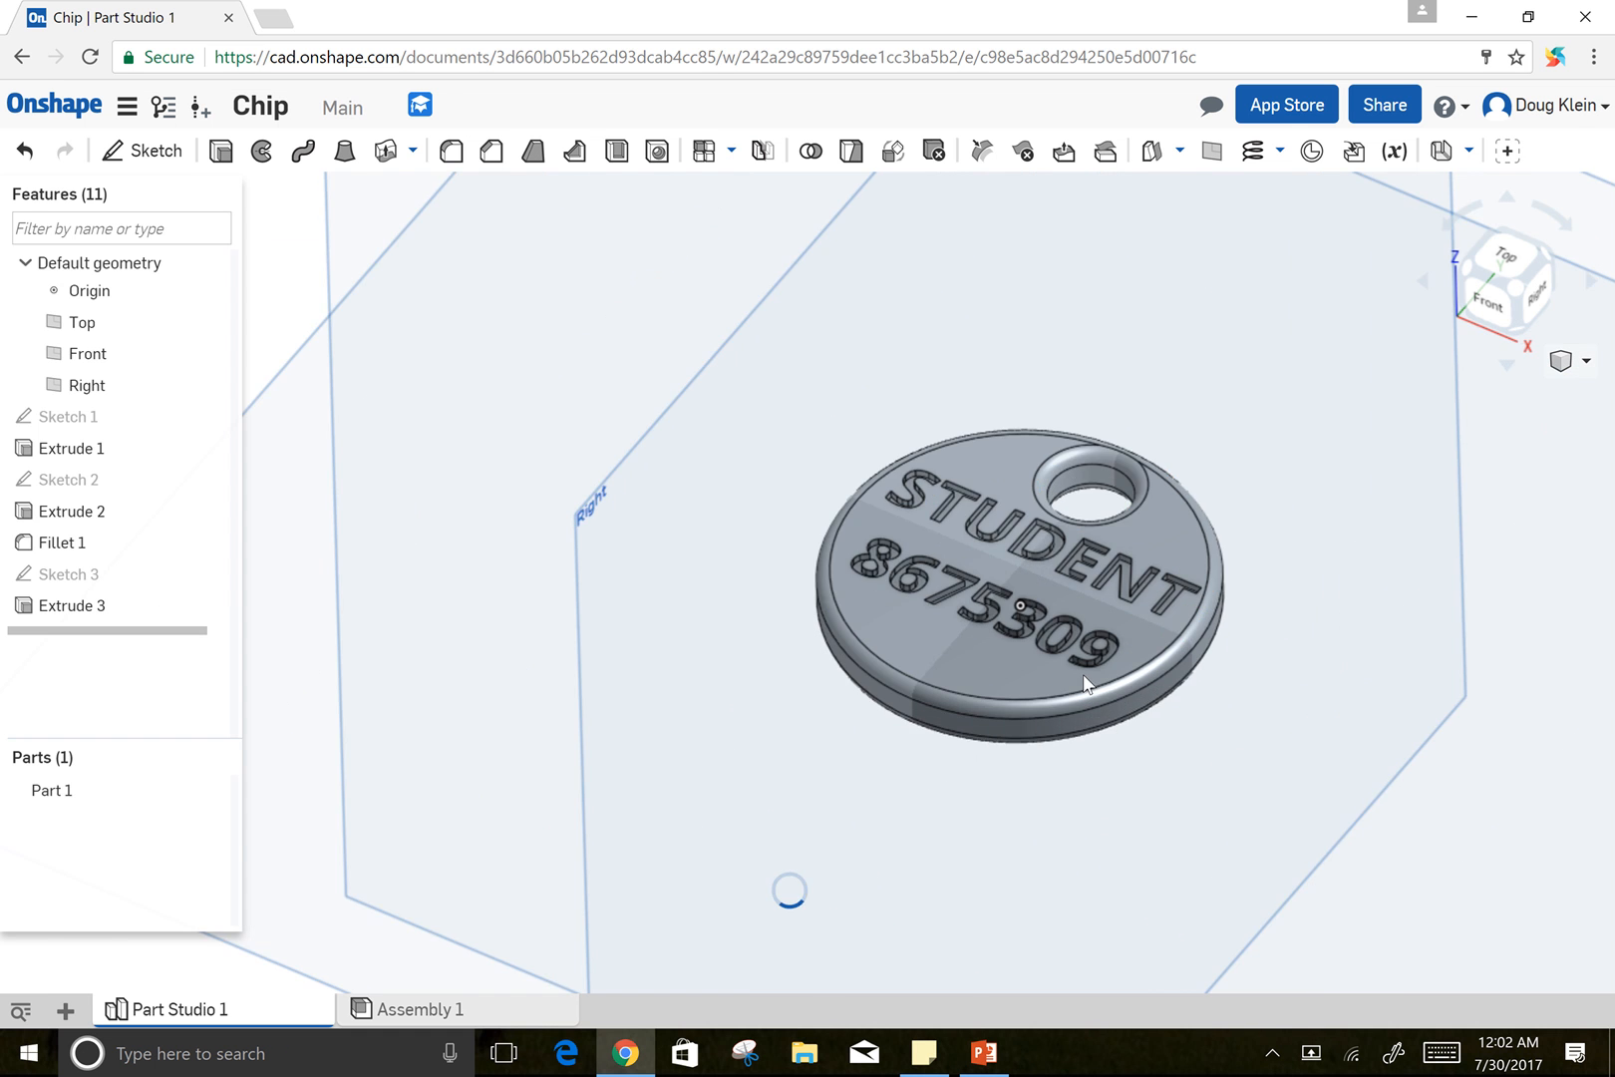
{"action": "scroll", "coordinate": [1082, 674], "scroll_direction": "down", "scroll_amount": 2}
{"action": "scroll", "coordinate": [1083, 674], "scroll_direction": "up", "scroll_amount": 4}
{"action": "mouse_move", "coordinate": [1293, 561]}
{"action": "right_mouse_down"}
{"action": "mouse_move", "coordinate": [1281, 495]}
{"action": "mouse_move", "coordinate": [1296, 539]}
{"action": "mouse_move", "coordinate": [1283, 564]}
{"action": "right_mouse_up"}
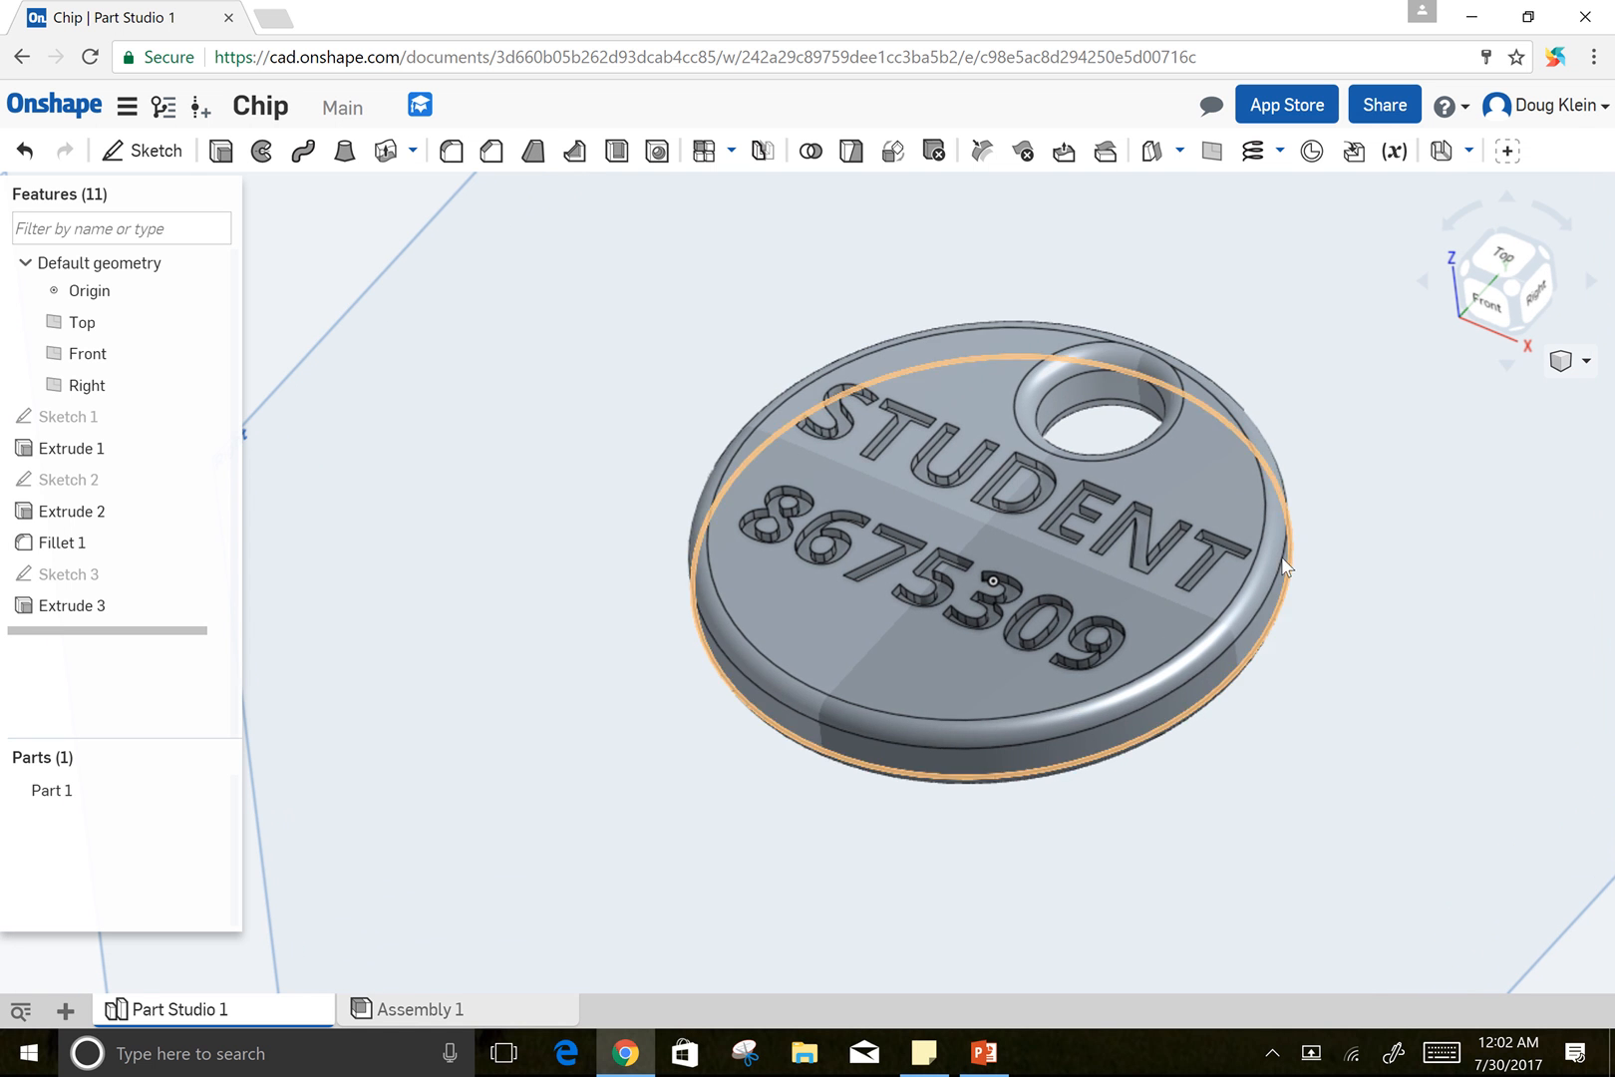
{"action": "left_click", "coordinate": [80, 458]}
{"action": "right_click", "coordinate": [80, 458]}
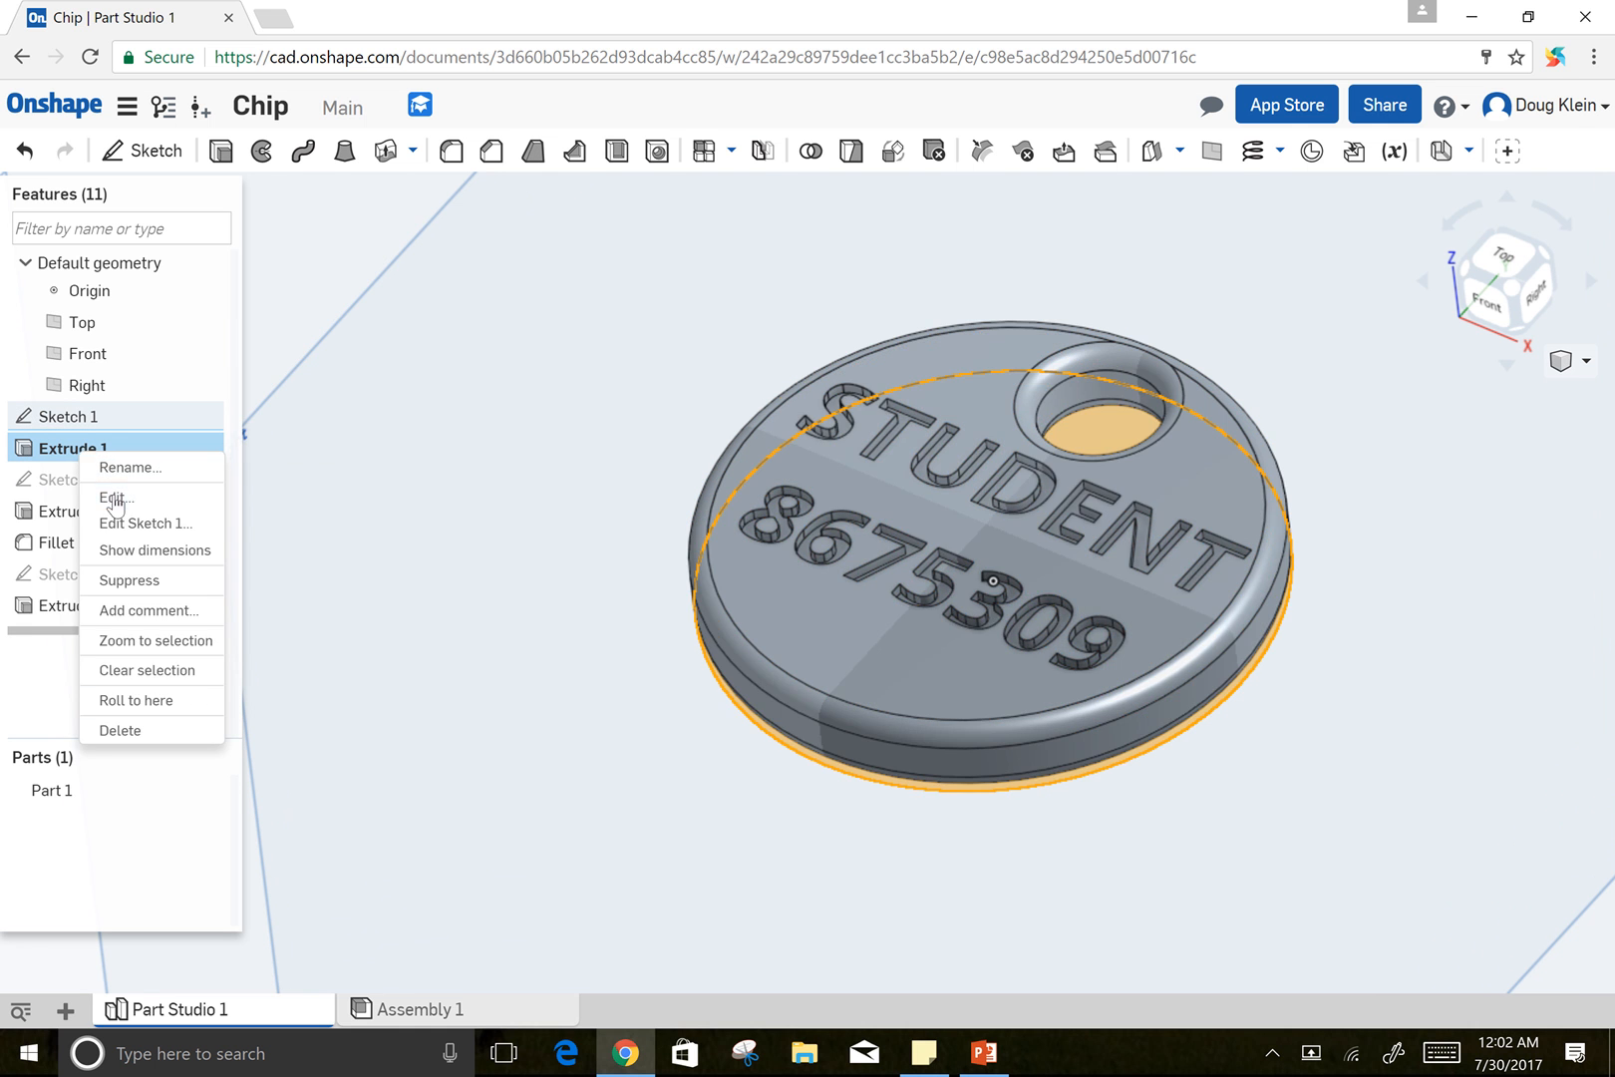
{"action": "left_click", "coordinate": [116, 499]}
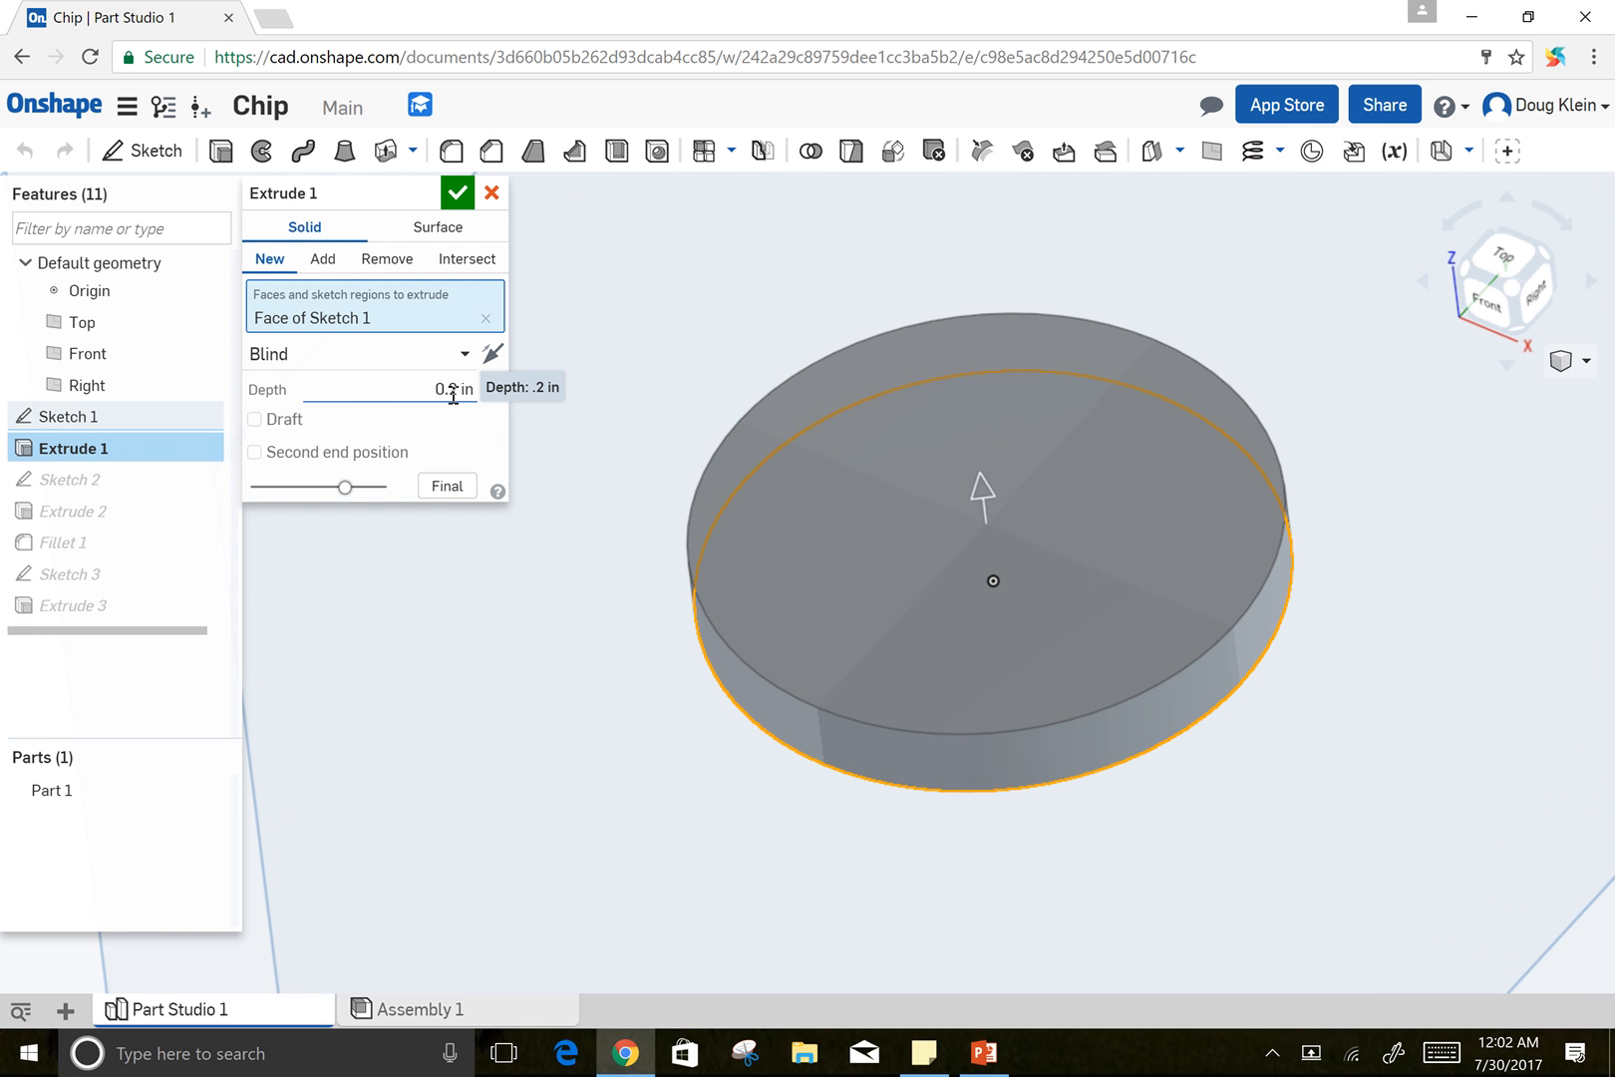
{"action": "left_click", "coordinate": [461, 390]}
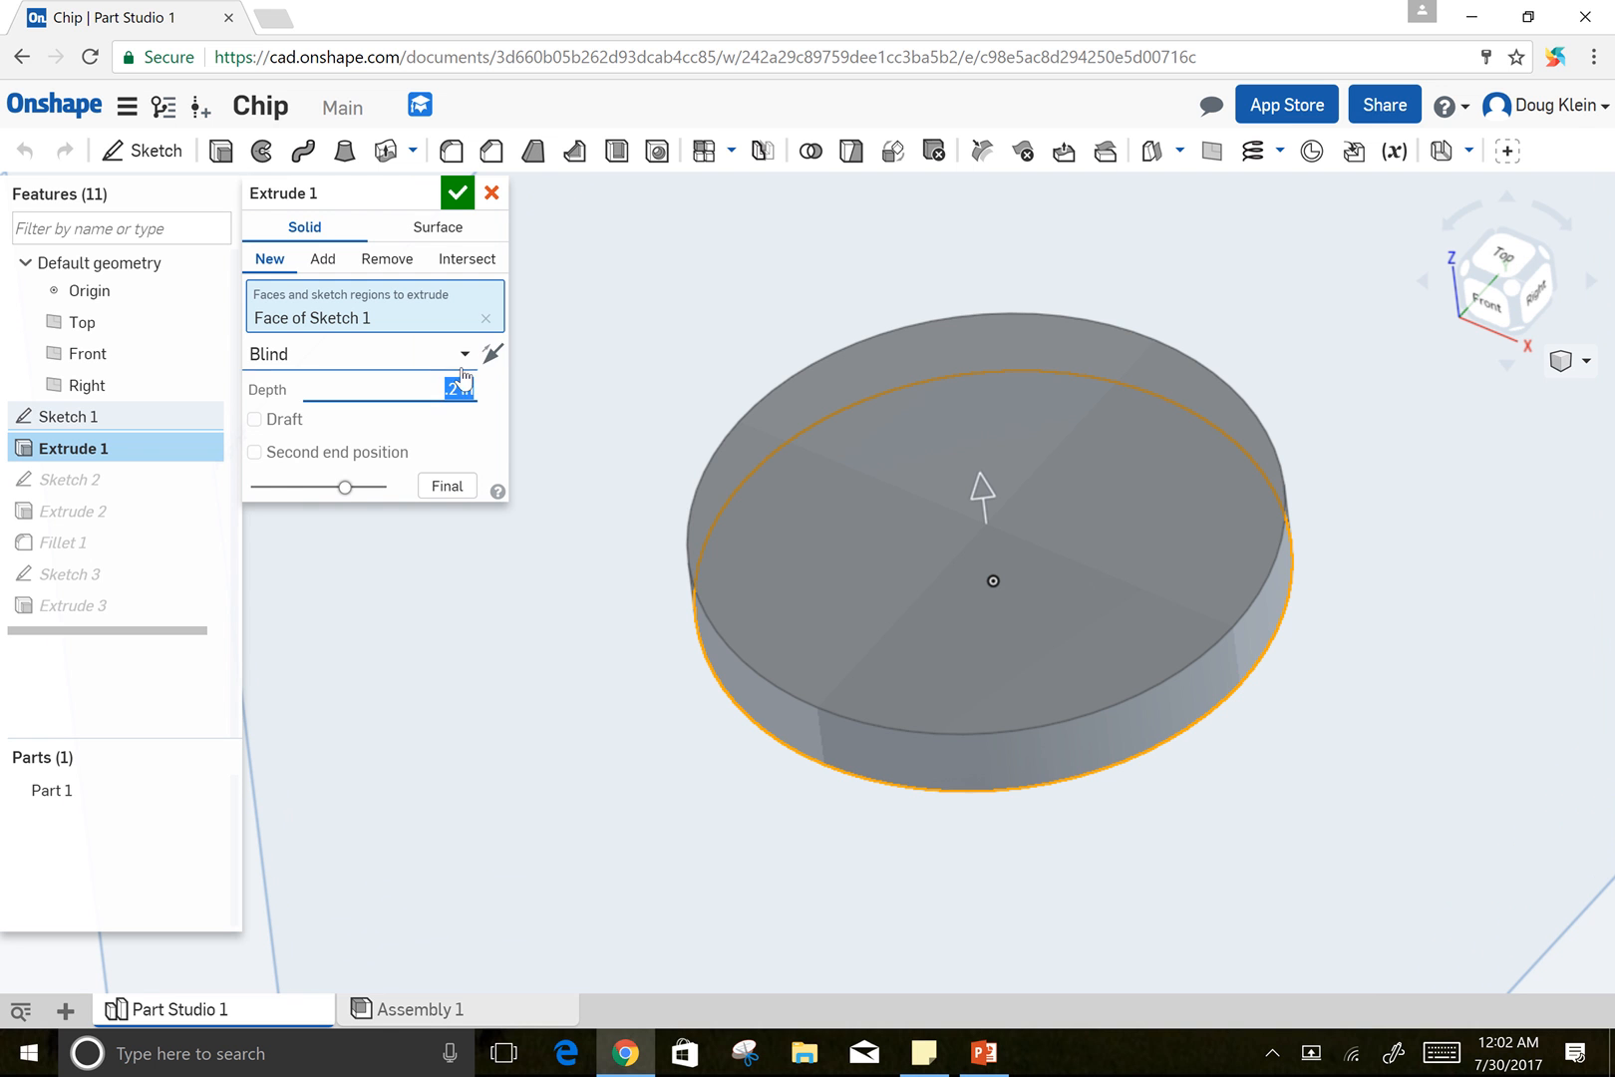
{"action": "left_click", "coordinate": [491, 194]}
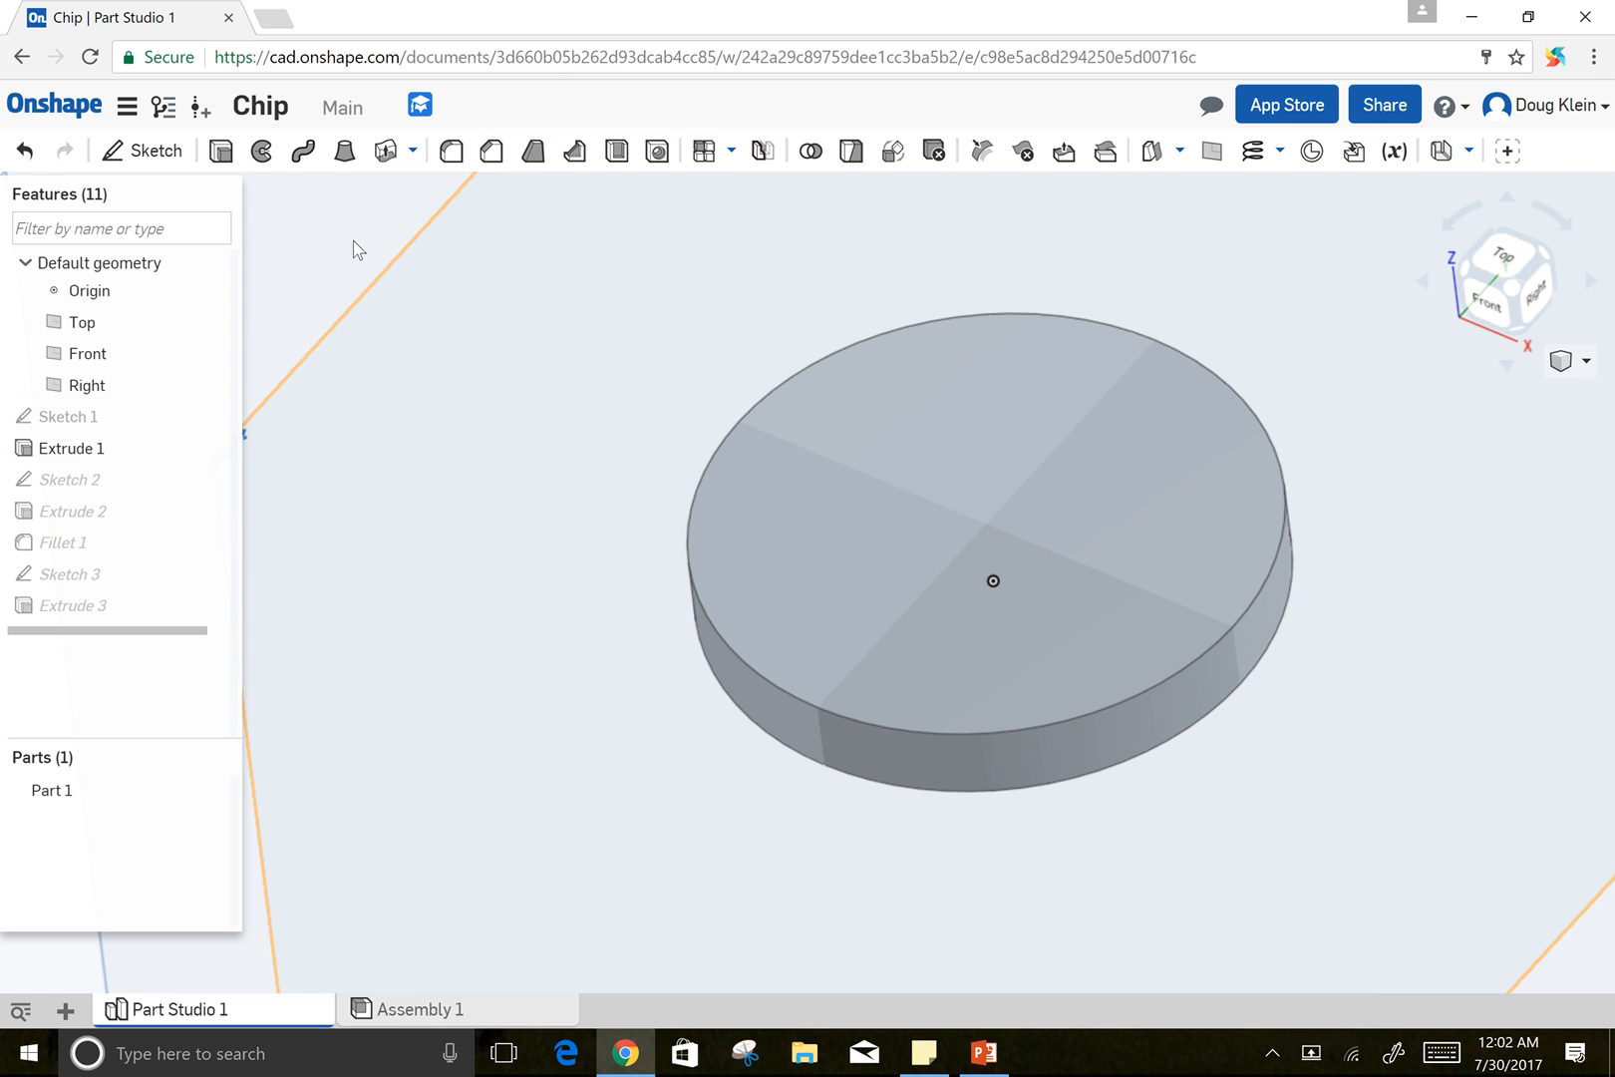